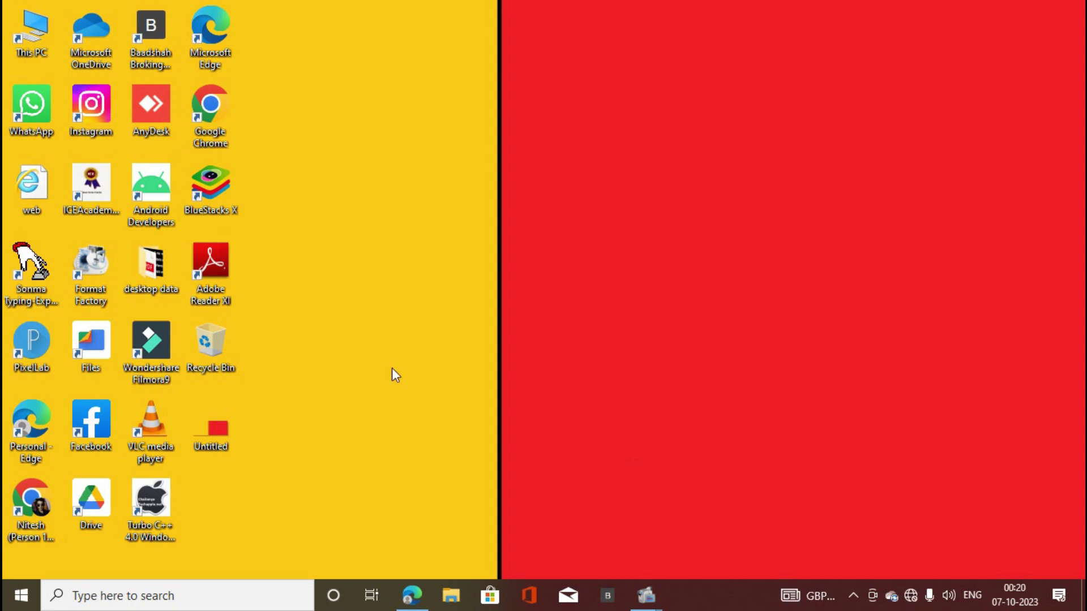
Switch to Microsoft Edge, look through both pages of General Shortcuts.pdf and highlight the Select all entry.
click(412, 596)
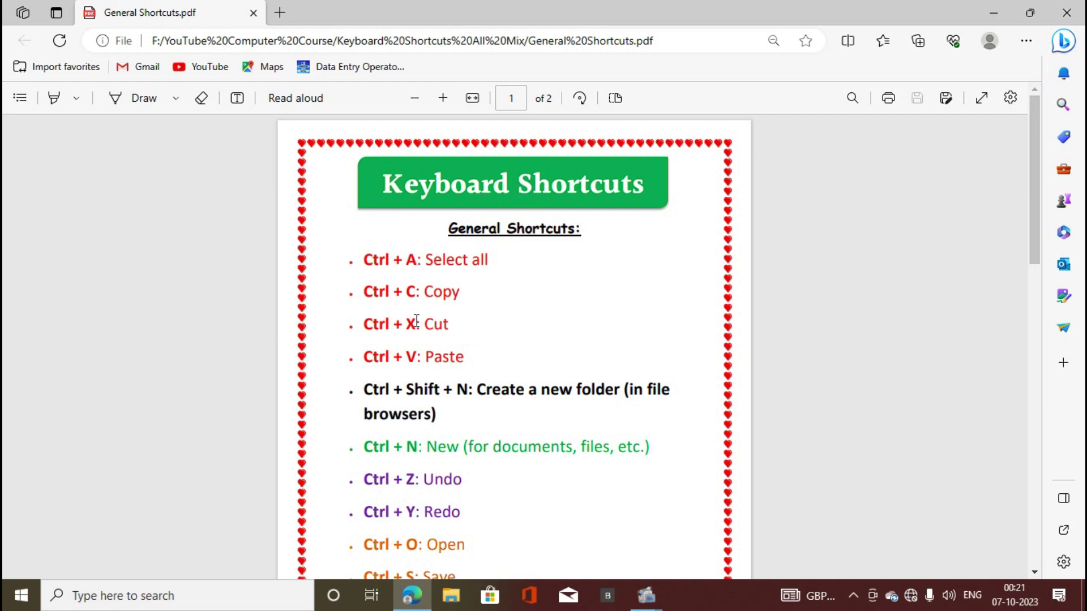
scroll(417, 321, down, 5)
scroll(417, 321, down, 6)
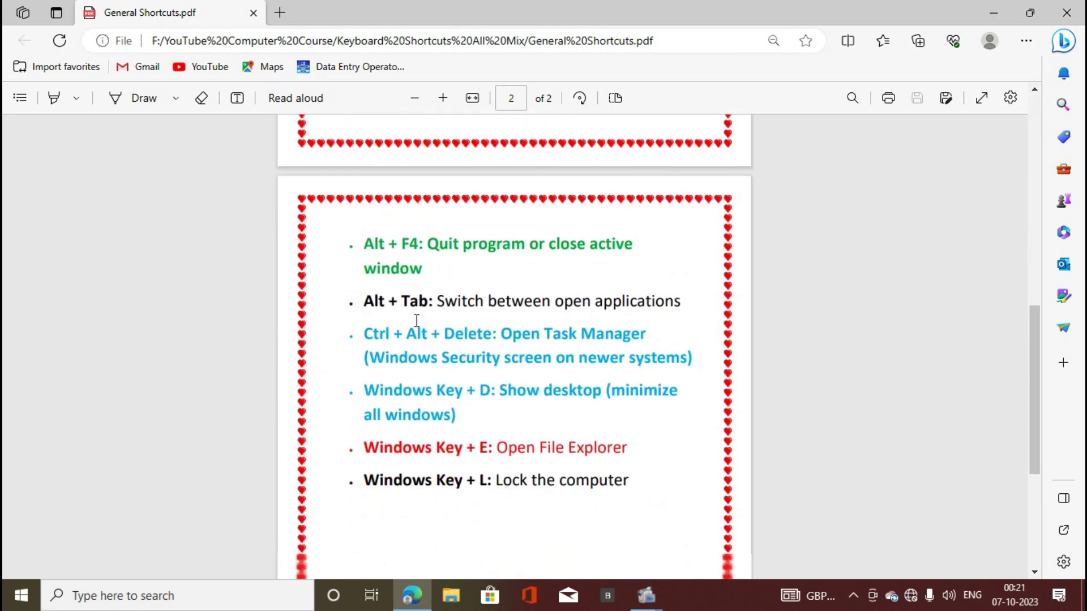
scroll(417, 321, up, 3)
scroll(417, 321, up, 8)
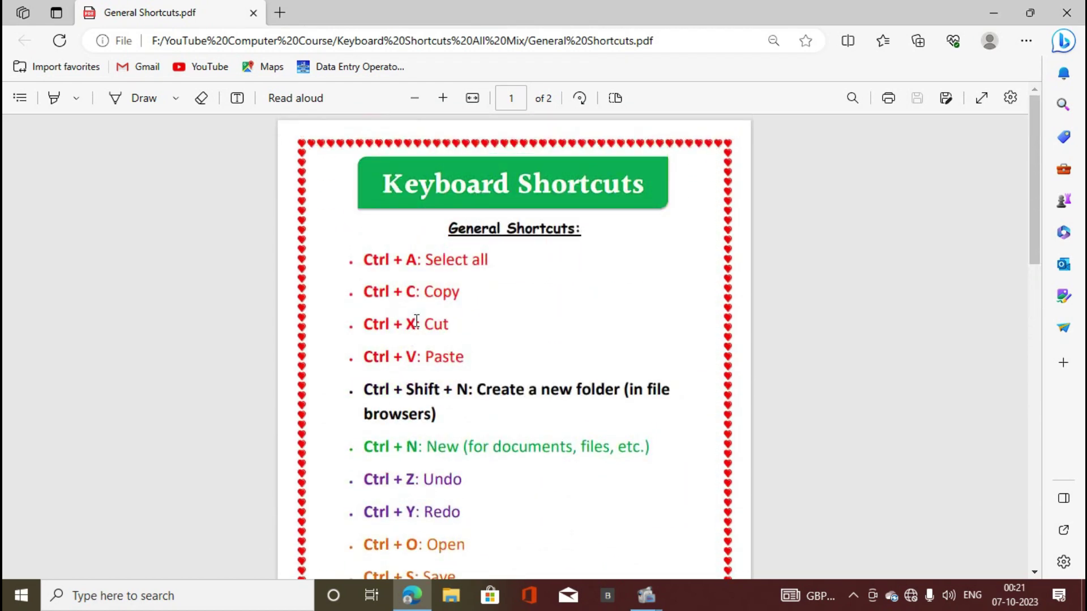
drag(364, 261, 435, 251)
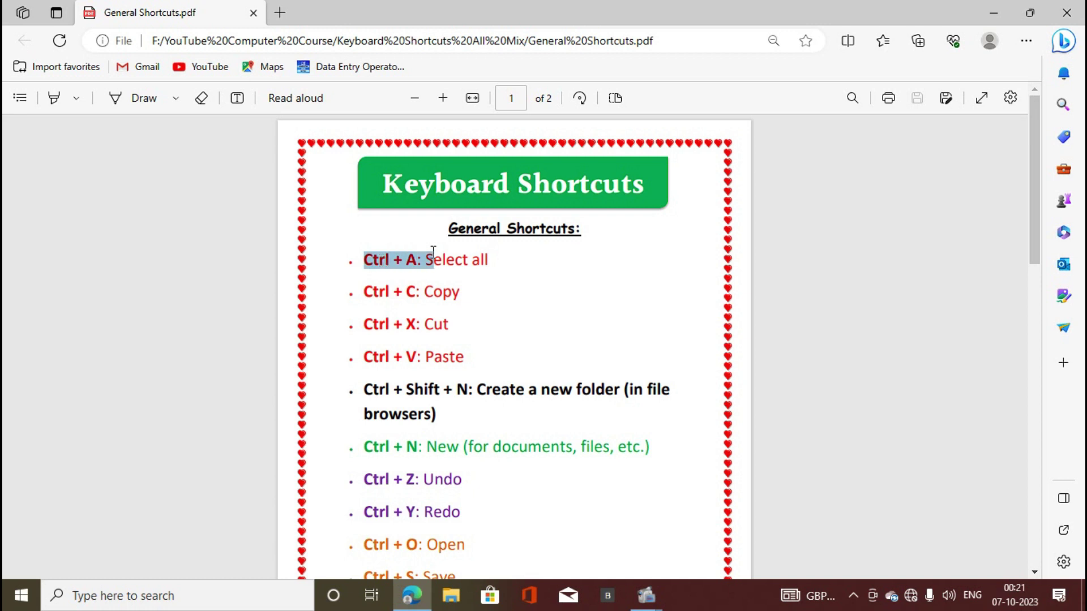
drag(434, 250, 502, 263)
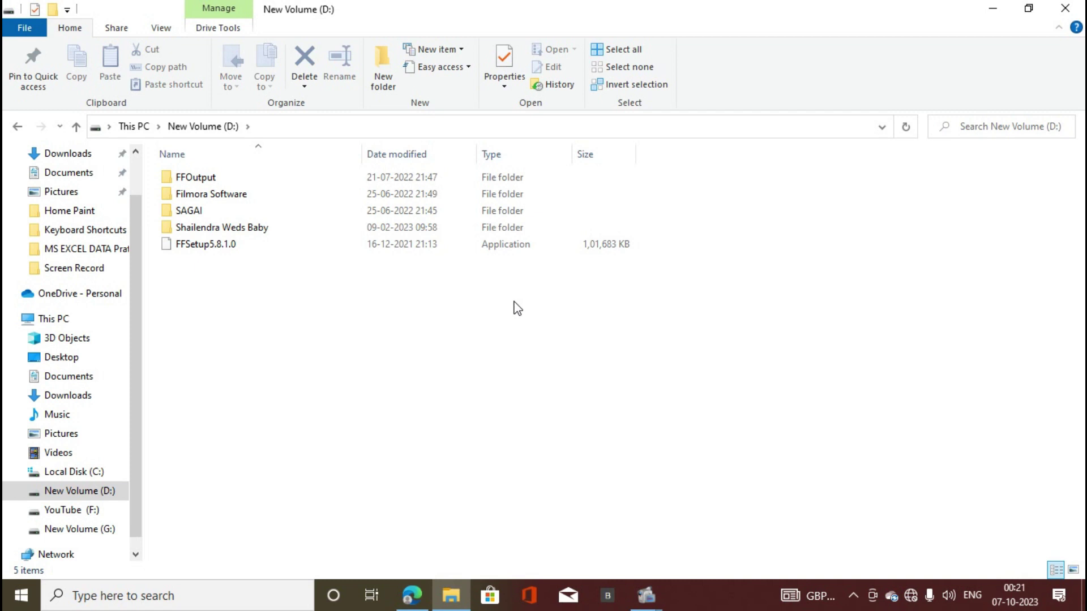
Go back to This PC in File Explorer and open the YouTube (F:) drive.
key(BackSpace)
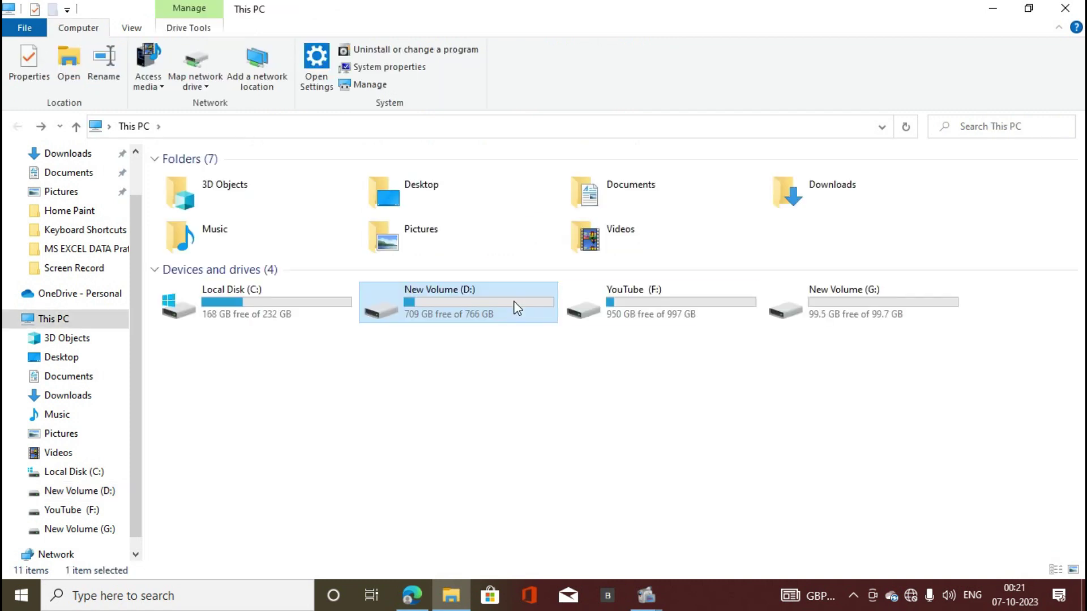
click(648, 316)
double_click(648, 315)
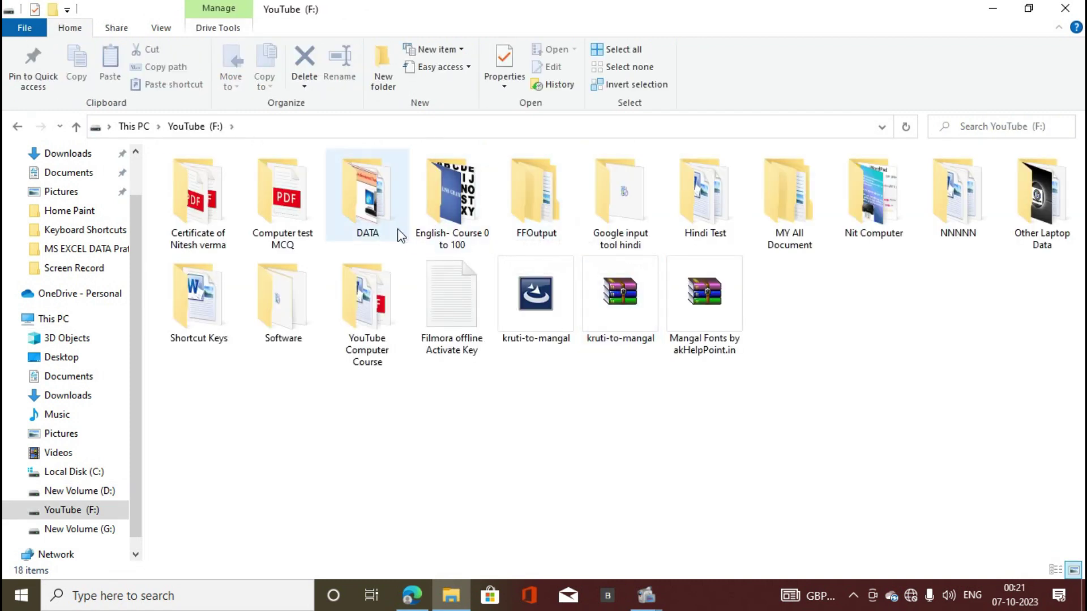
Demonstrate selecting every file and folder in the YouTube (F:) drive, and clear the selection.
drag(498, 435, 214, 213)
click(331, 434)
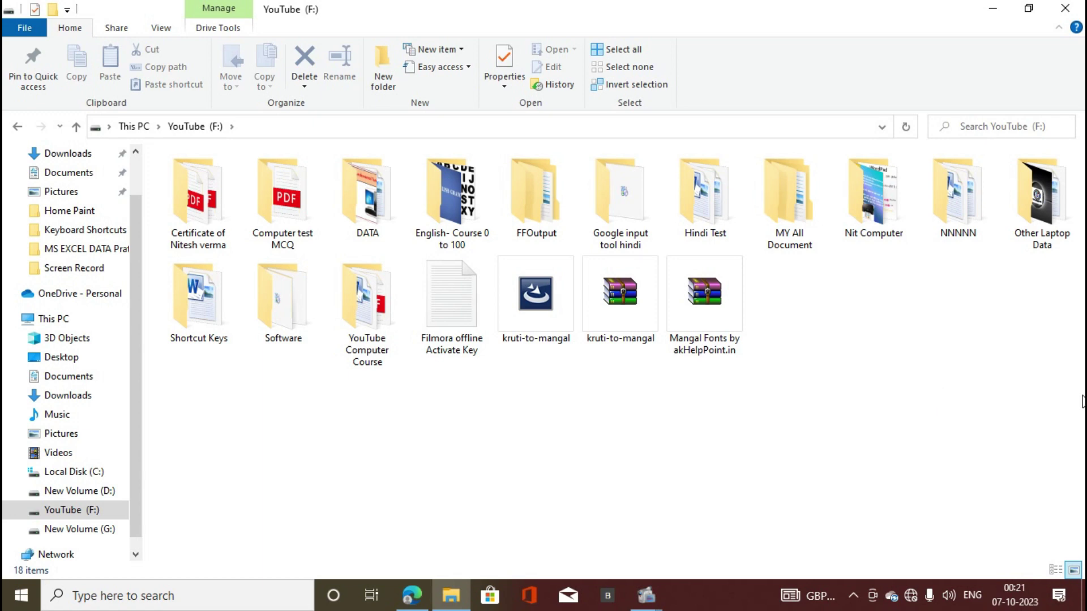
drag(1081, 389, 147, 140)
click(528, 501)
key(ctrl+a)
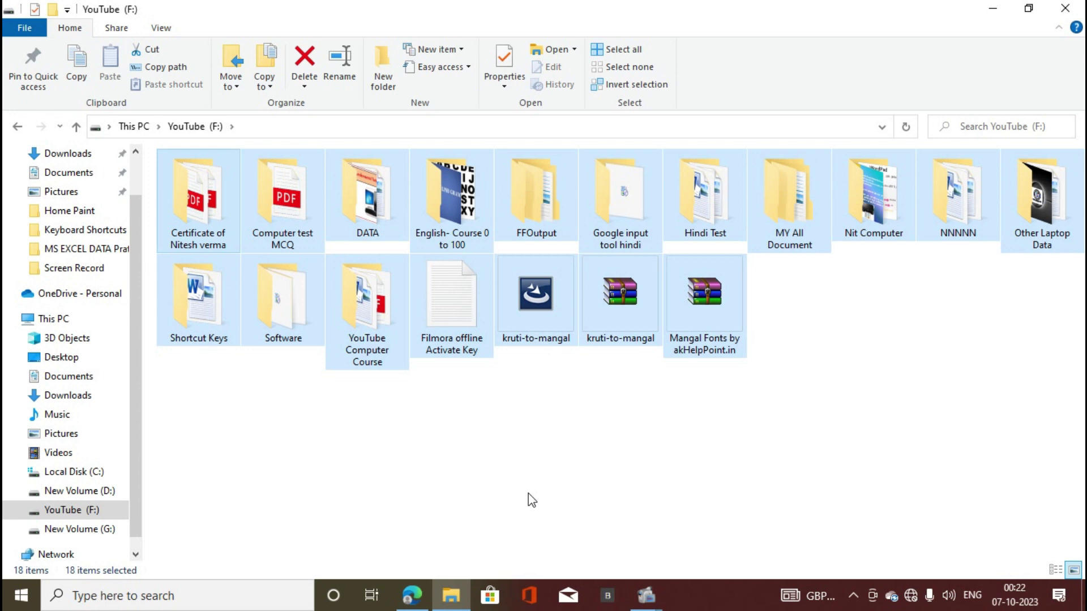
click(528, 497)
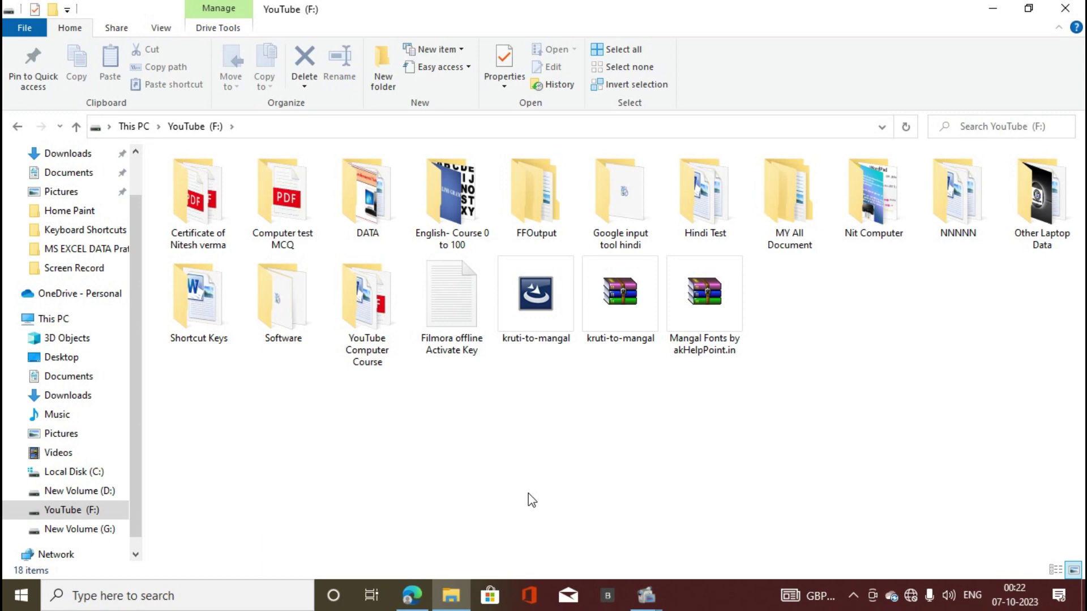
Launch Microsoft Word with the run command winword and dismiss the Office Activation Wizard.
key(super+r)
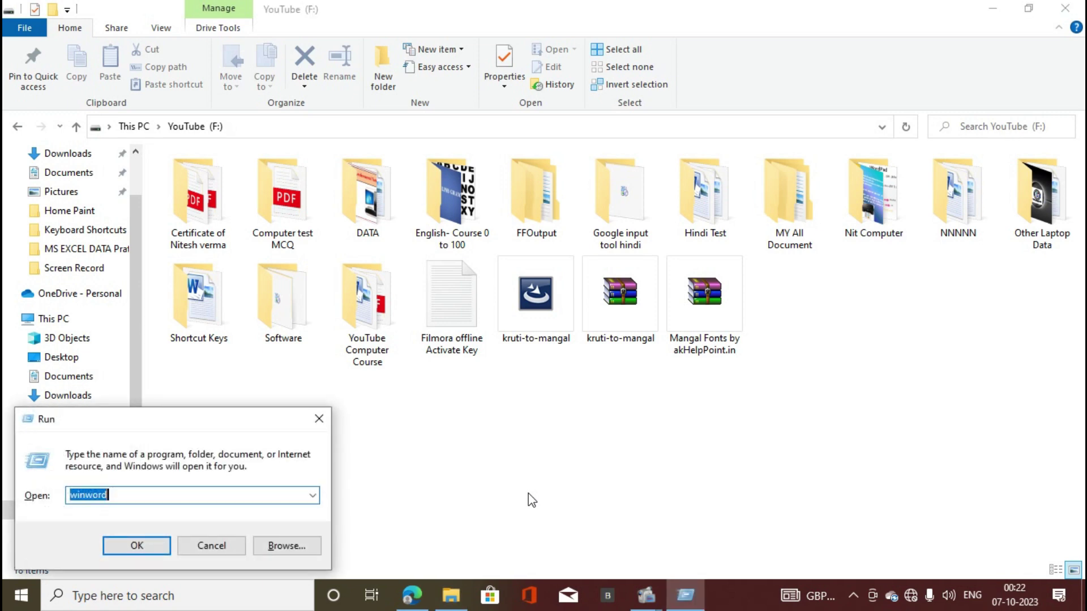
key(Return)
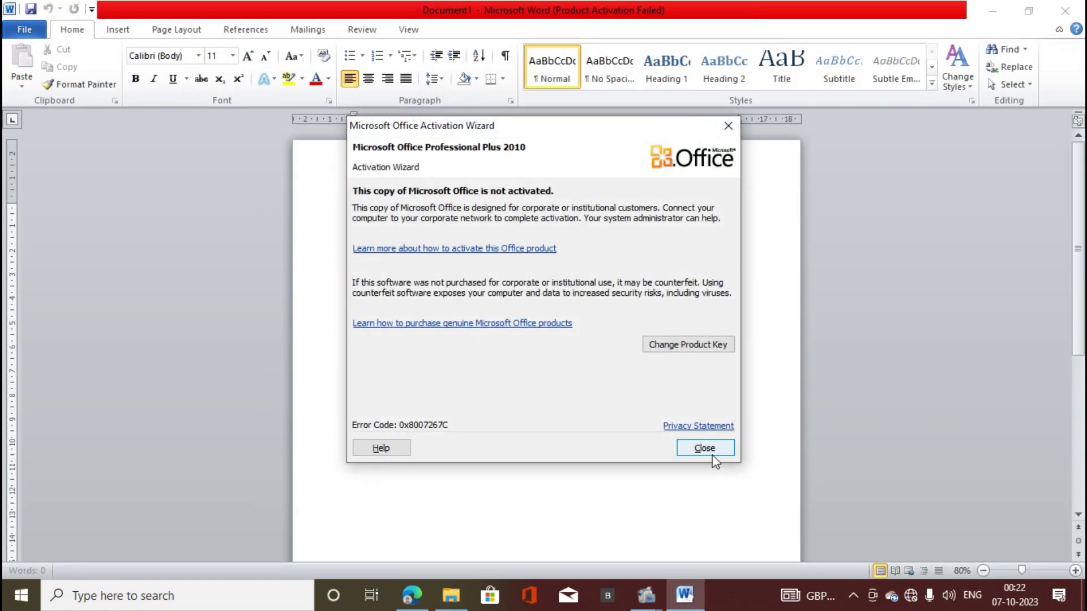
click(707, 450)
Generate sample paragraphs in the blank document with =rand(9), and briefly select one paragraph.
text(=)
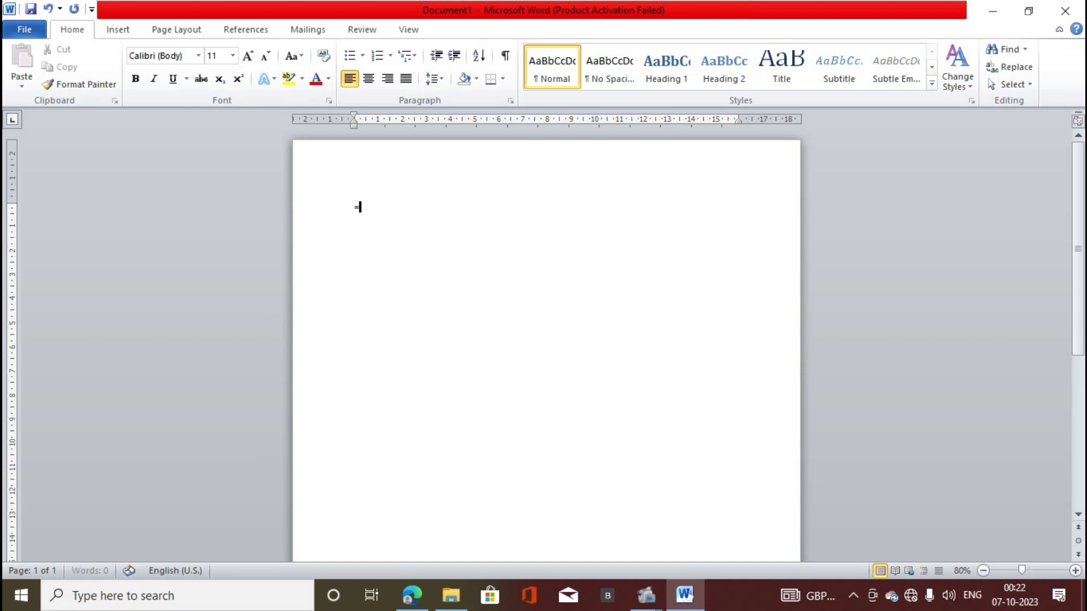
text(rand(9))
key(Return)
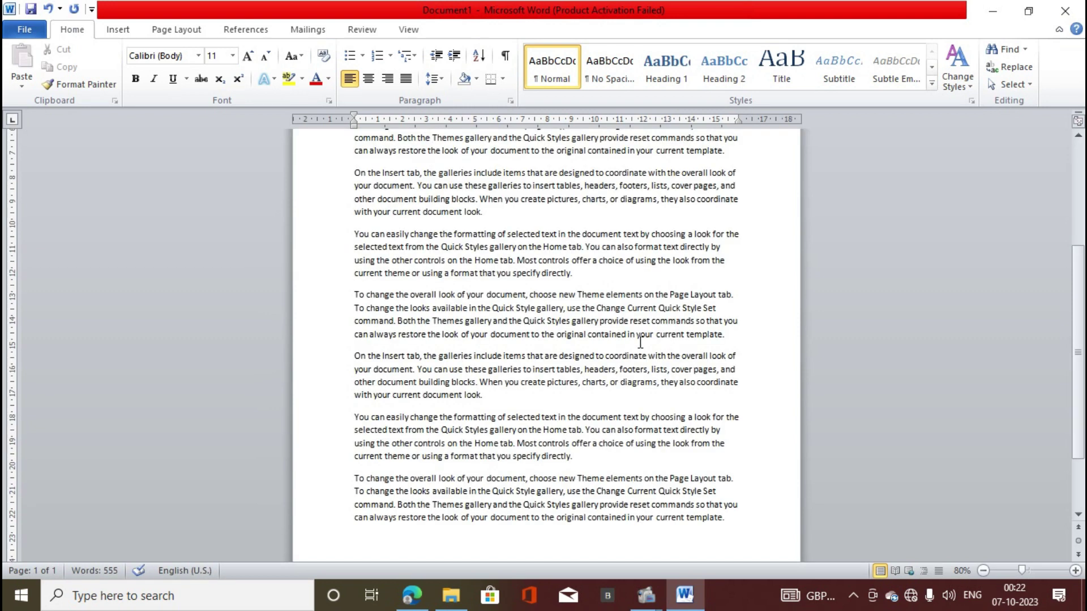
triple_click(604, 285)
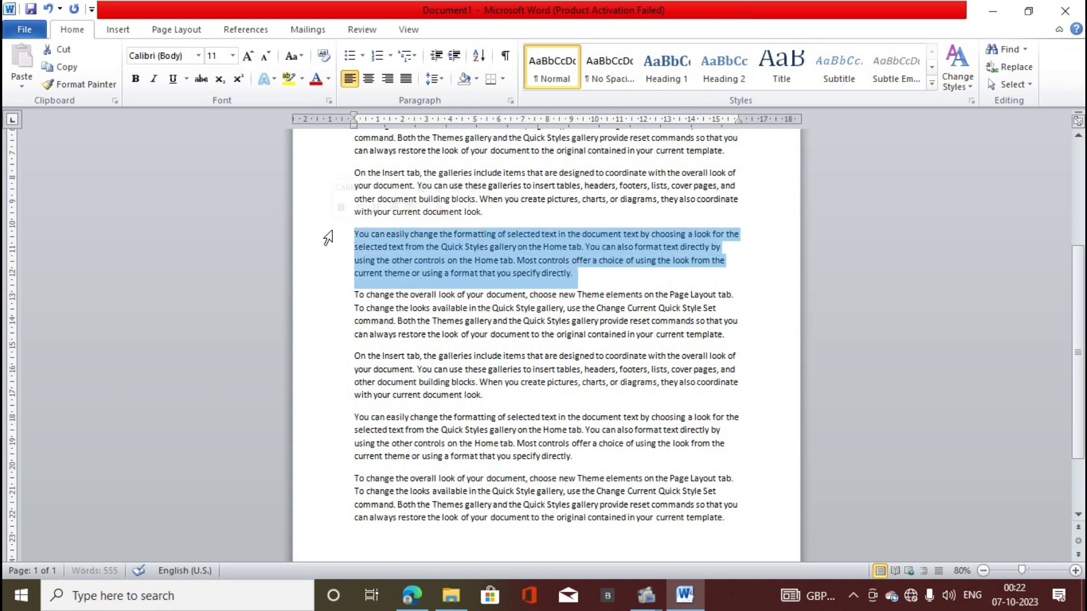
click(580, 335)
scroll(582, 391, down, 1)
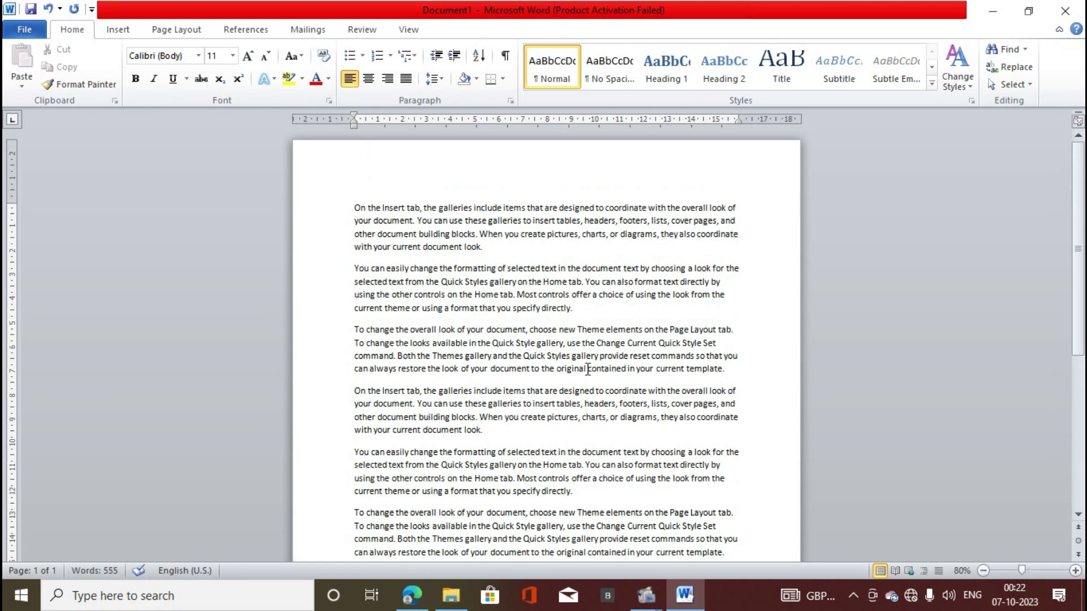
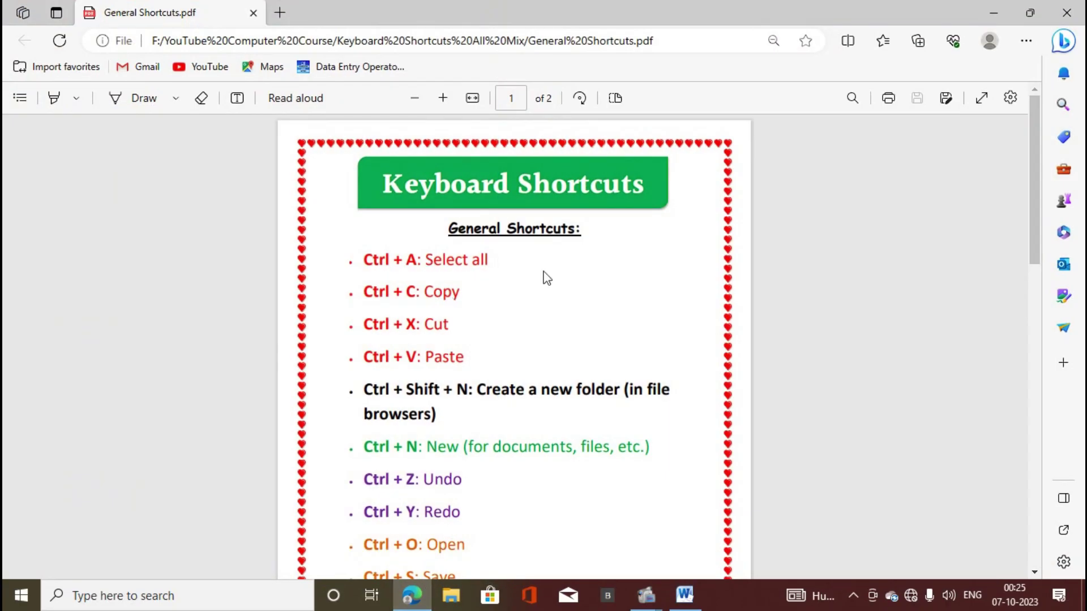
Minimize the browser with the shortcuts PDF and open This PC from the desktop.
click(993, 14)
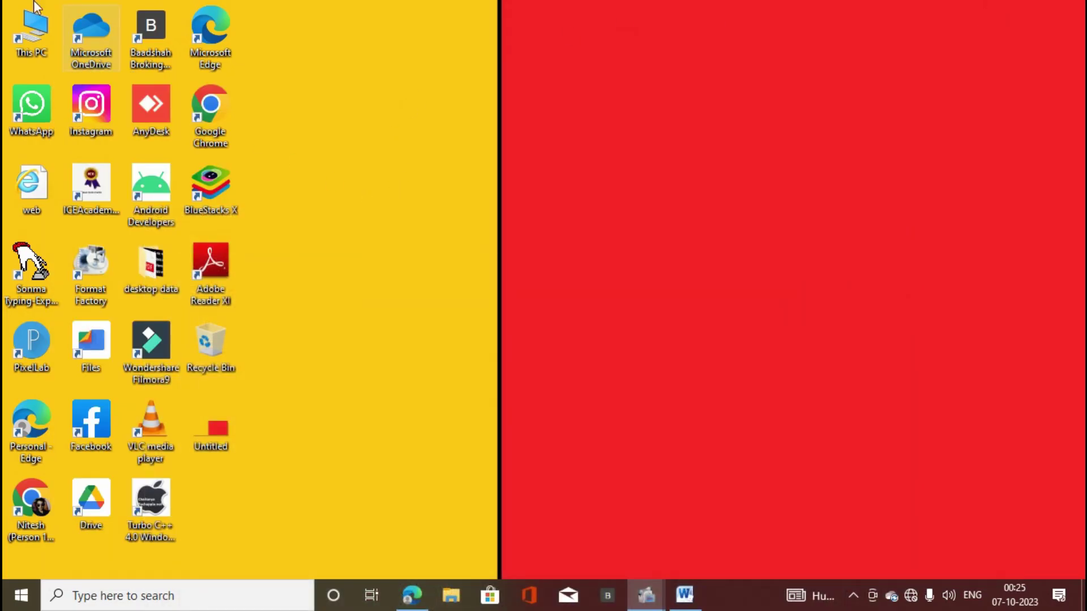
double_click(37, 27)
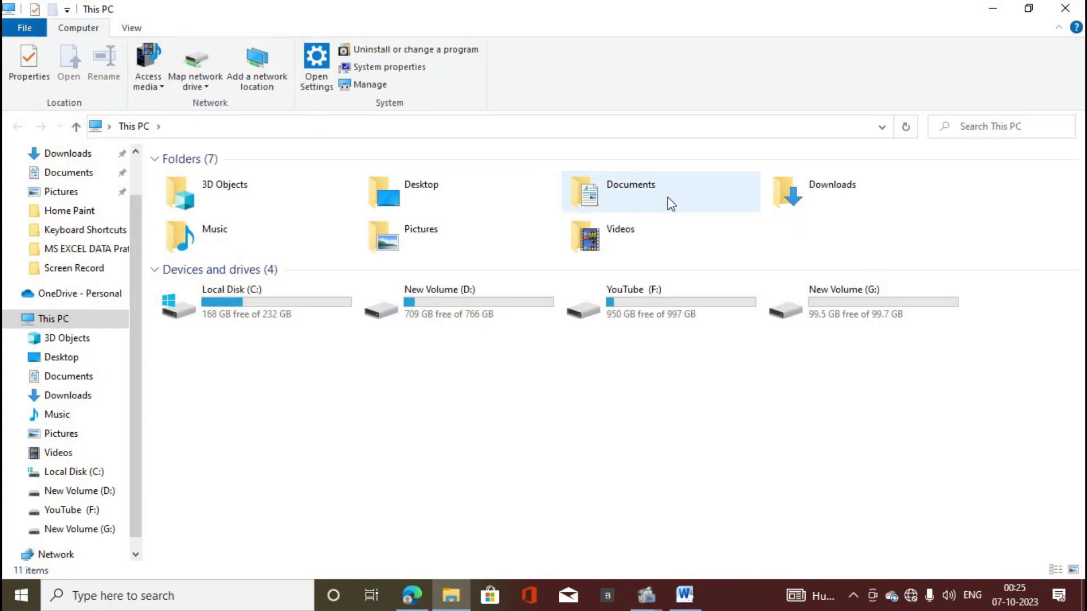
Switch to Word and make the upper visible "To change the overall look" paragraph red, bold and 16 pt.
click(684, 595)
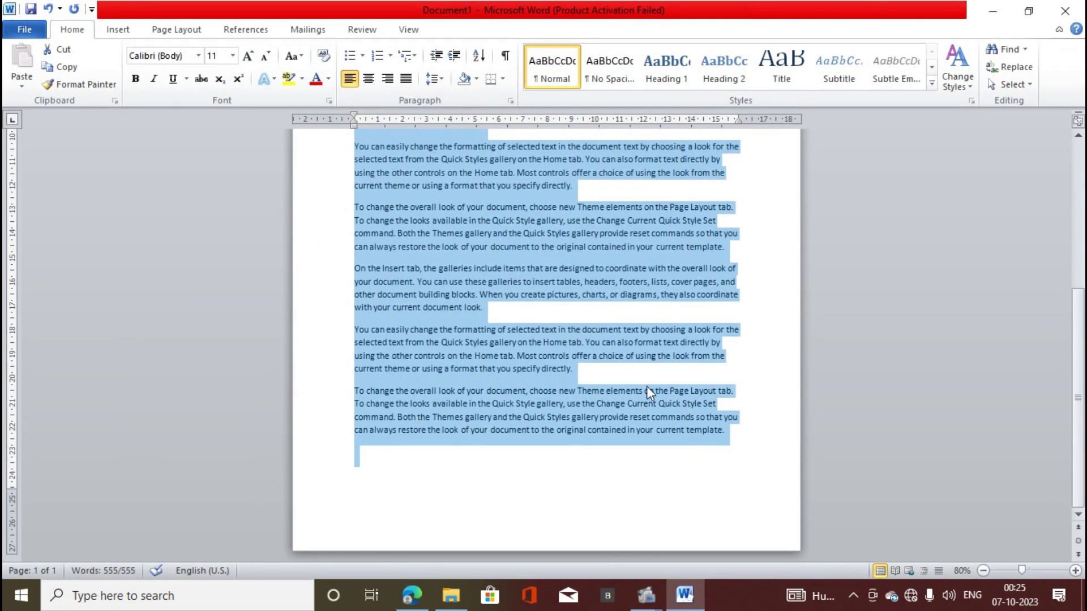
click(647, 386)
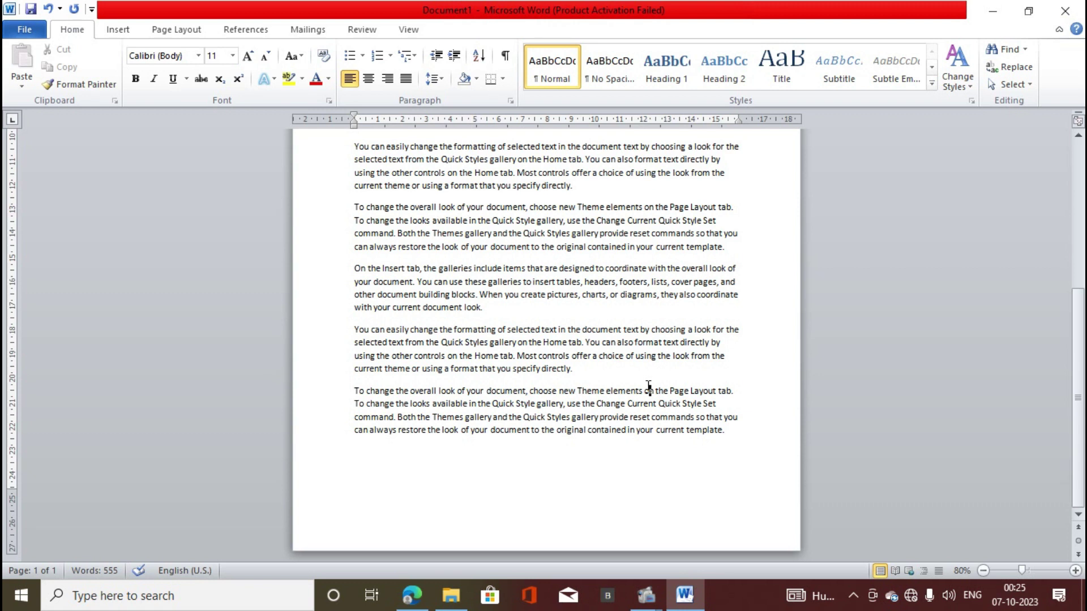
drag(355, 185, 819, 244)
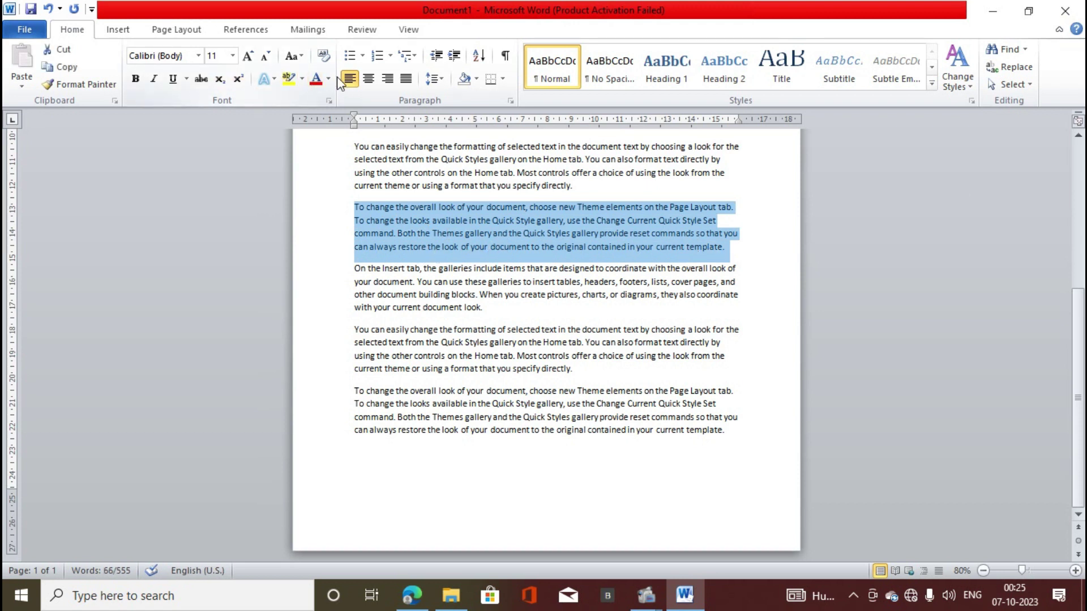
click(314, 83)
click(247, 56)
click(247, 56)
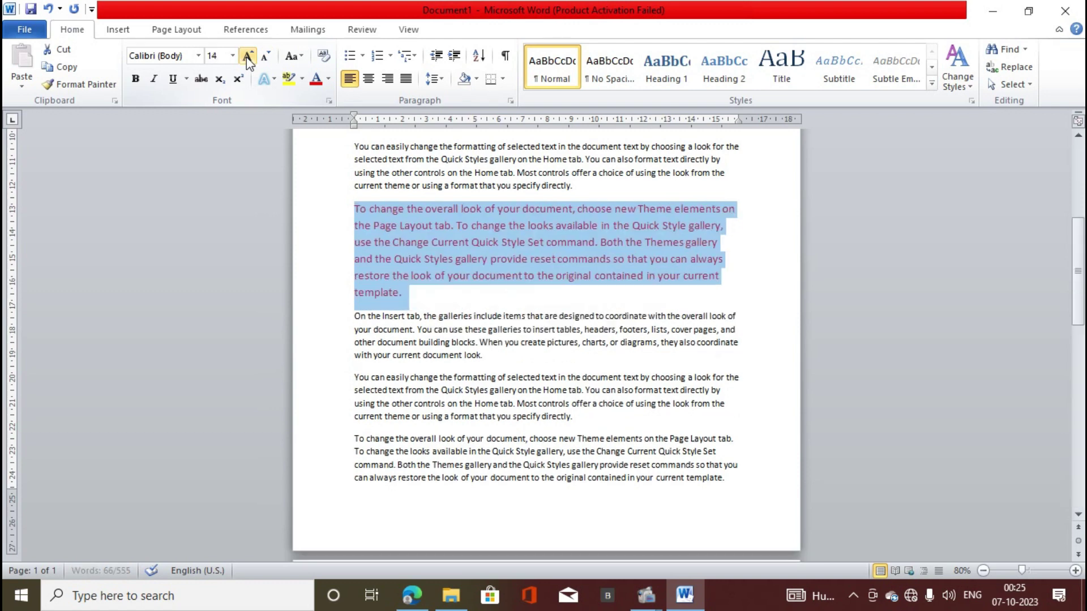
click(247, 55)
click(136, 80)
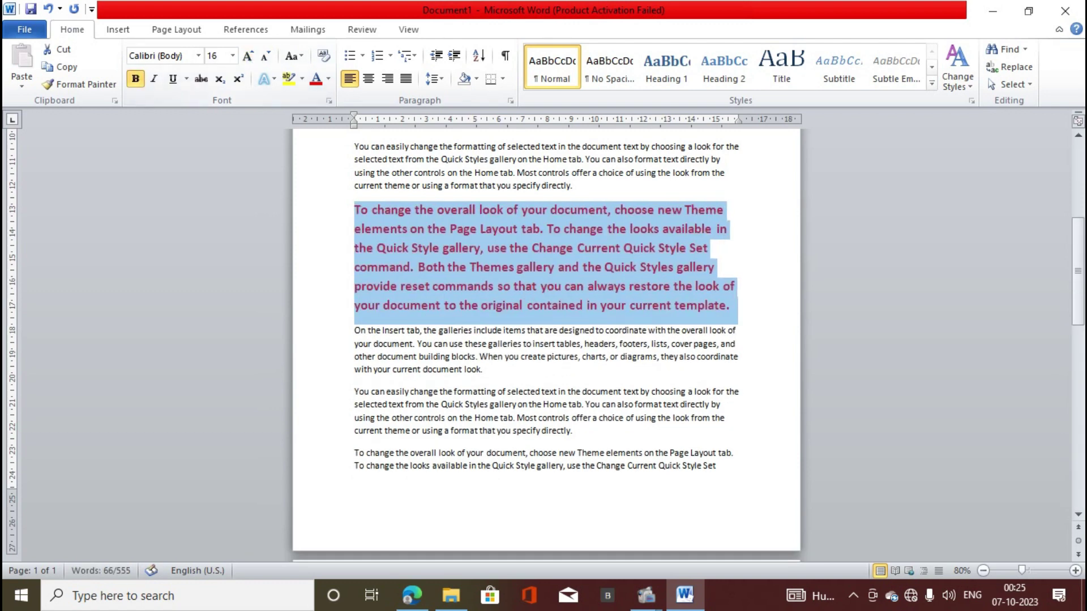
Copy the whole red bold paragraph and place the cursor on the empty line at the document's end.
click(546, 287)
drag(355, 209, 935, 316)
drag(737, 317, 736, 315)
key(ctrl+c)
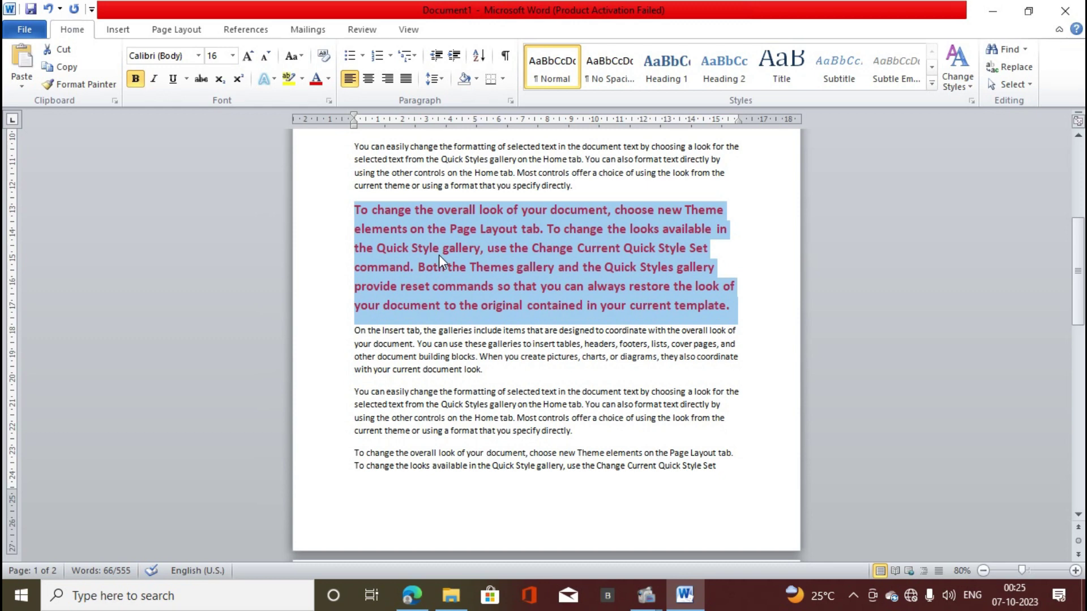
scroll(439, 255, down, 6)
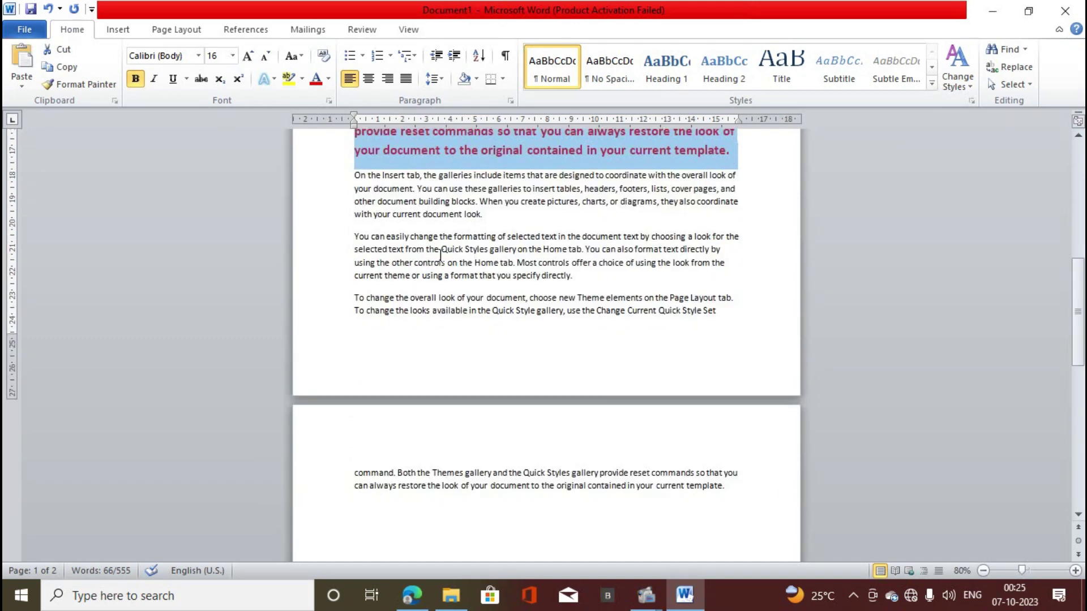
click(359, 439)
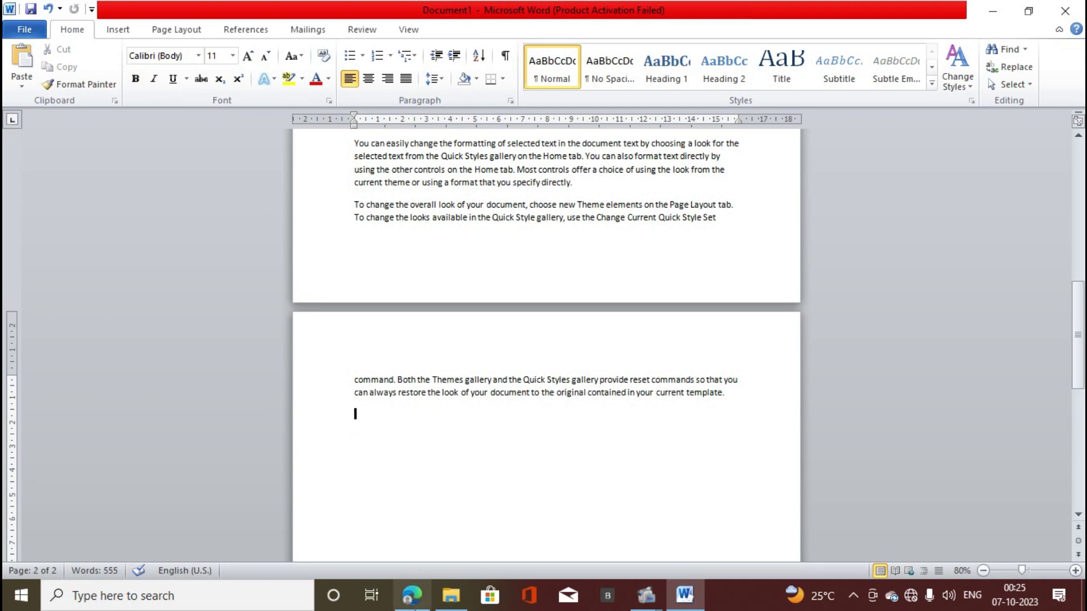
Switch to General Shortcuts.pdf in Edge and highlight the Paste entry.
click(417, 605)
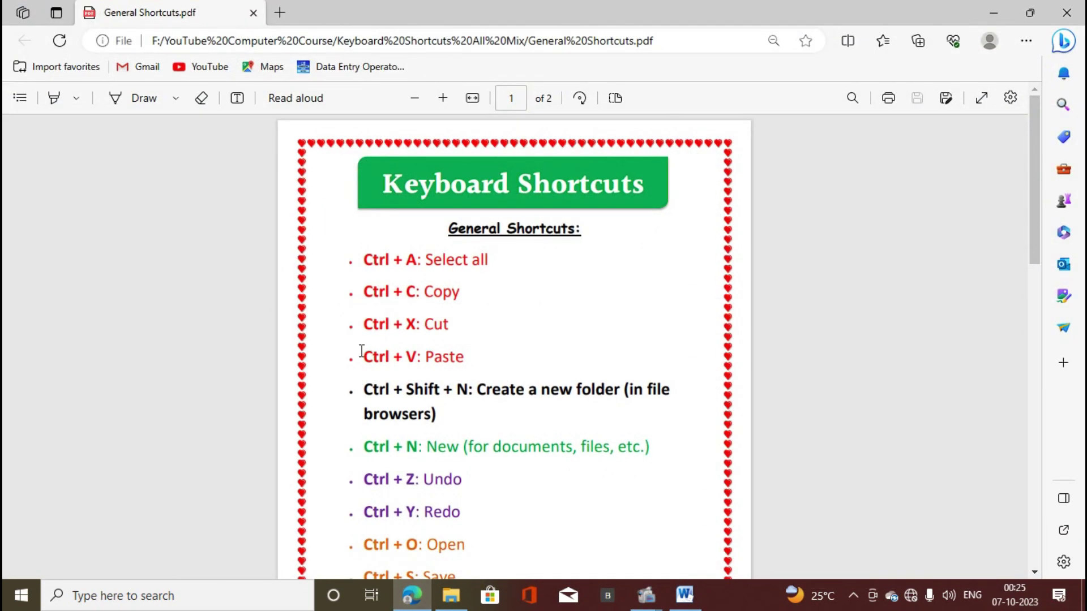
drag(362, 356, 475, 358)
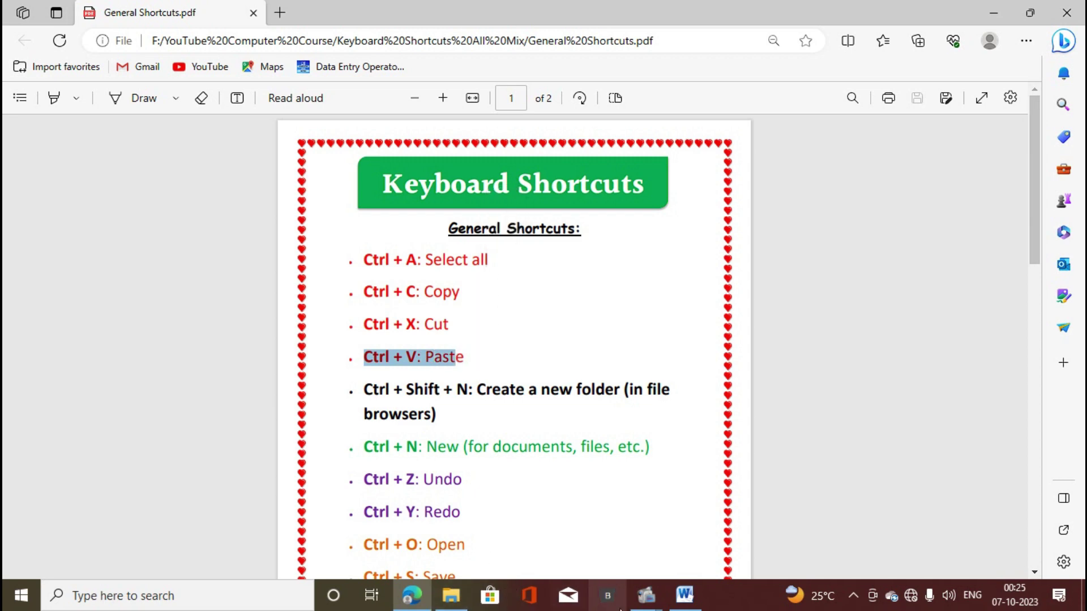
Return to Word, paste the copied paragraph at the document's end and compare it with the original.
click(685, 601)
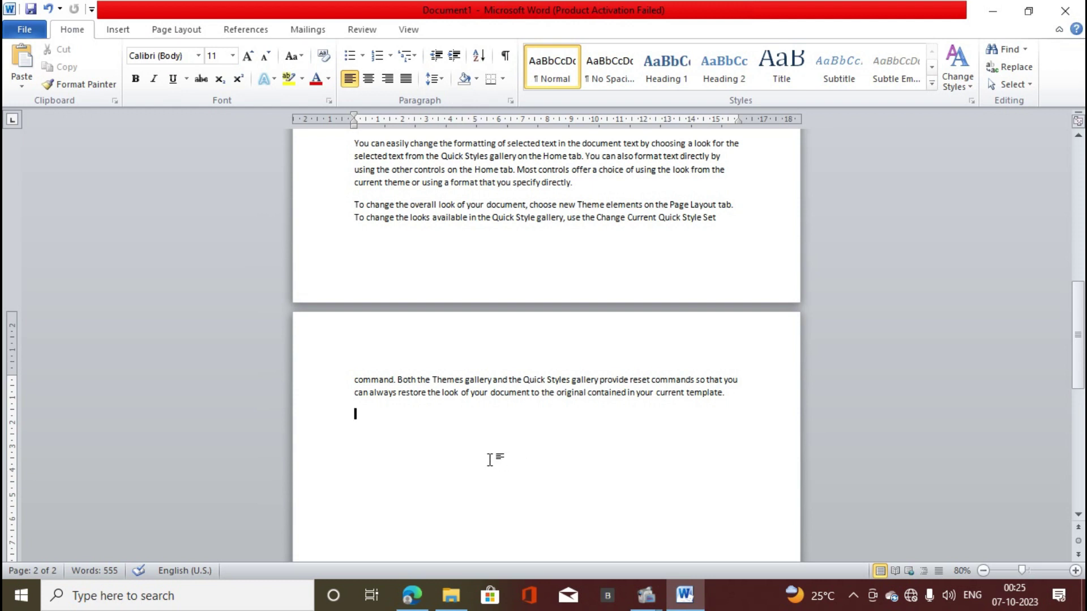
key(ctrl+v)
scroll(491, 460, up, 3)
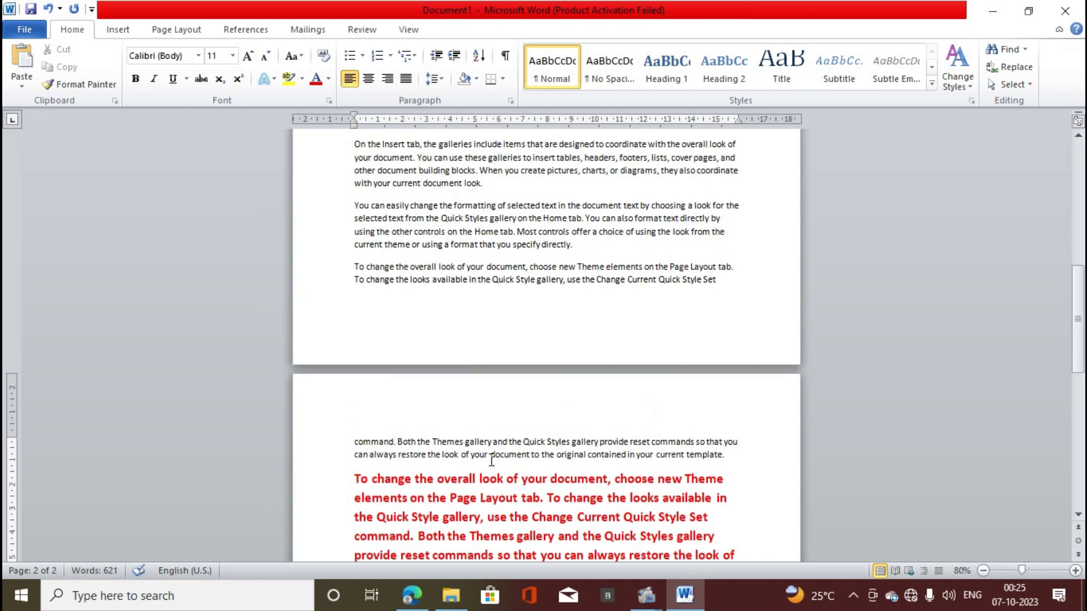
scroll(525, 152, up, 3)
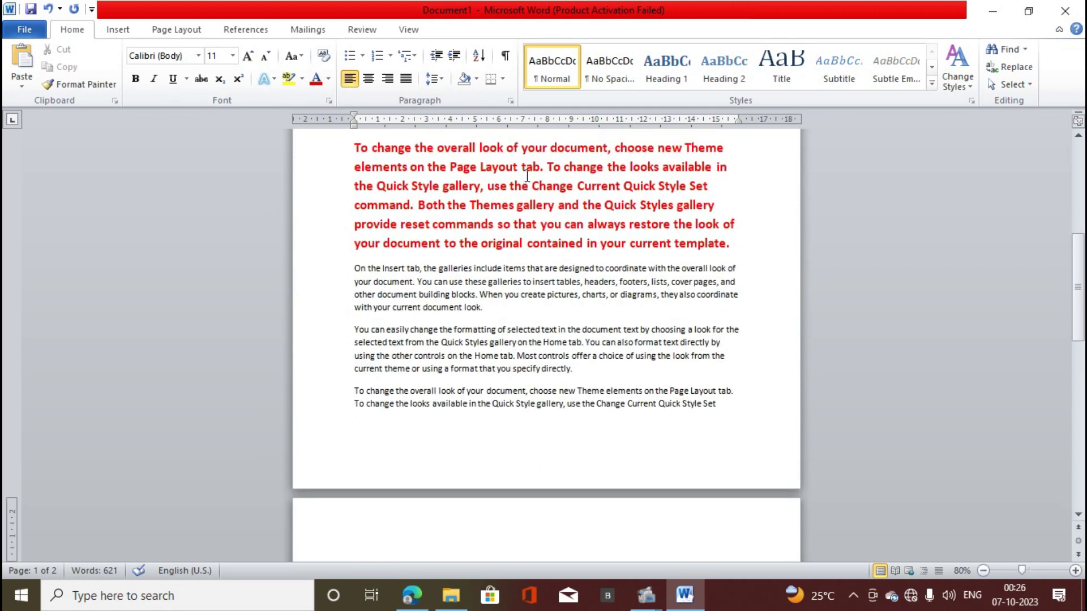
scroll(526, 175, down, 9)
click(562, 448)
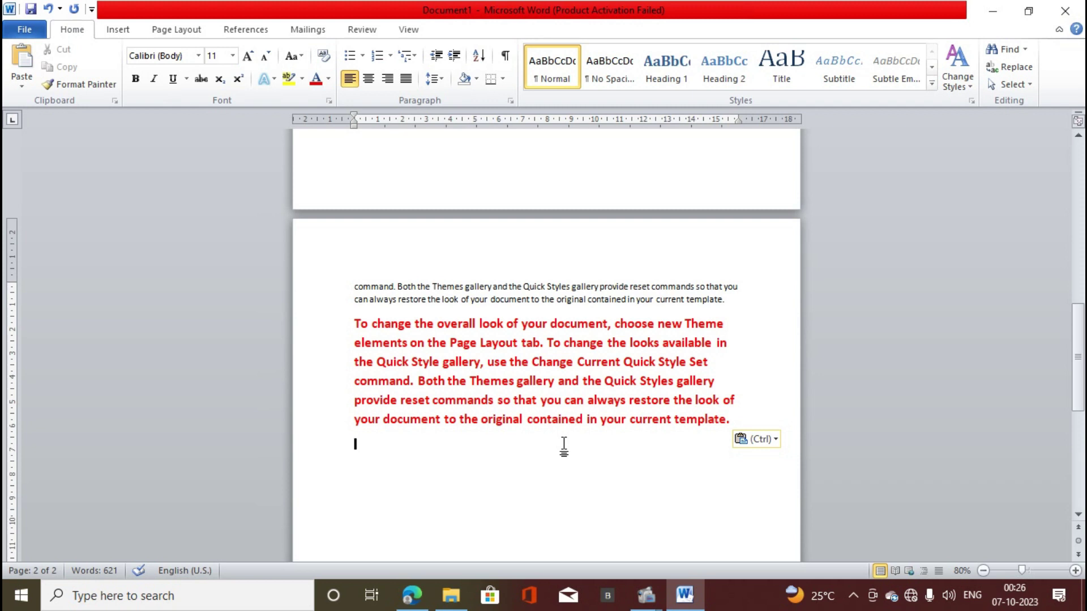
Start closing Document1, cancel the save prompt and minimize the Word window.
click(1065, 10)
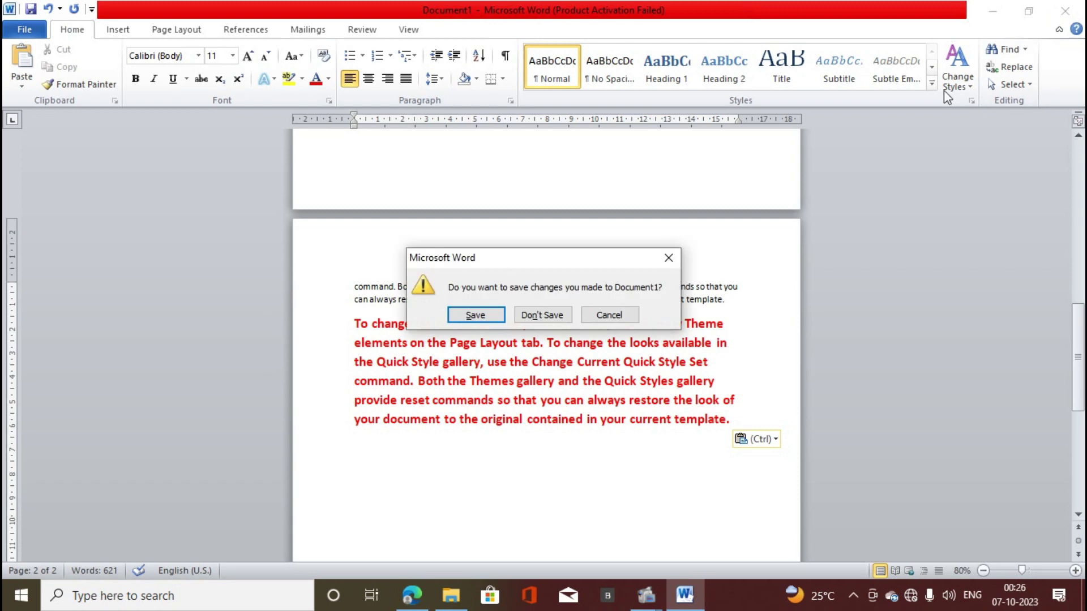
click(614, 315)
click(993, 11)
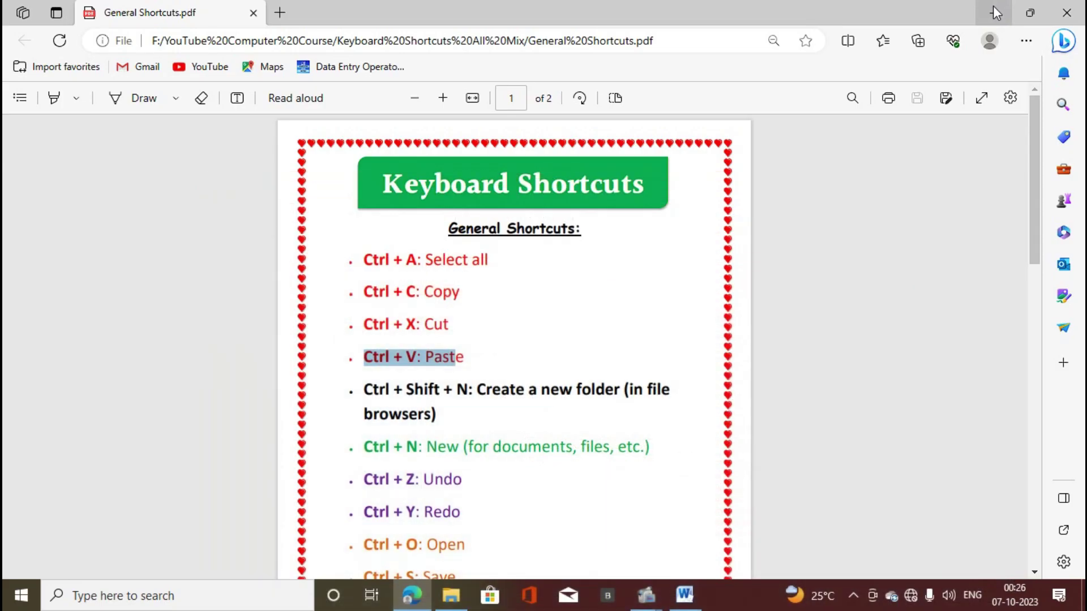
Switch to File Explorer, open New Volume (G:) and look through its folders and files.
click(993, 11)
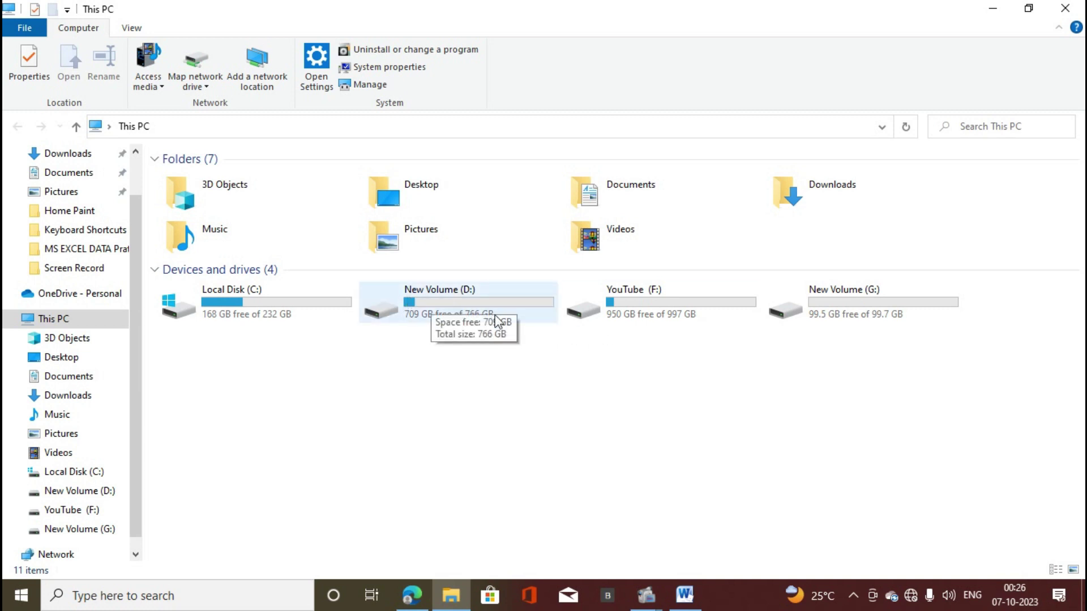
double_click(649, 309)
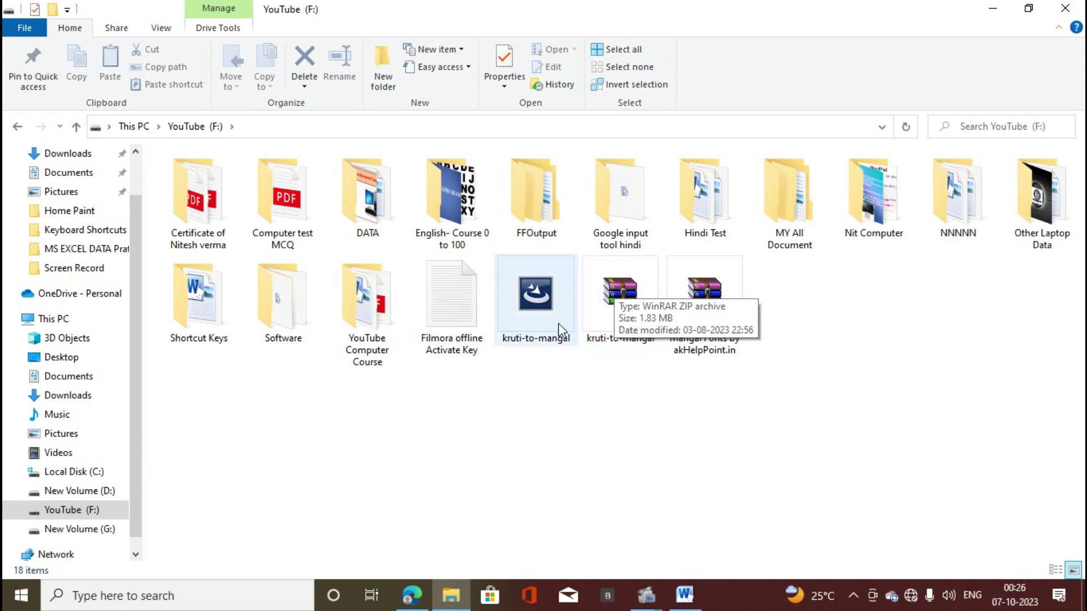
key(alt+Left)
double_click(804, 300)
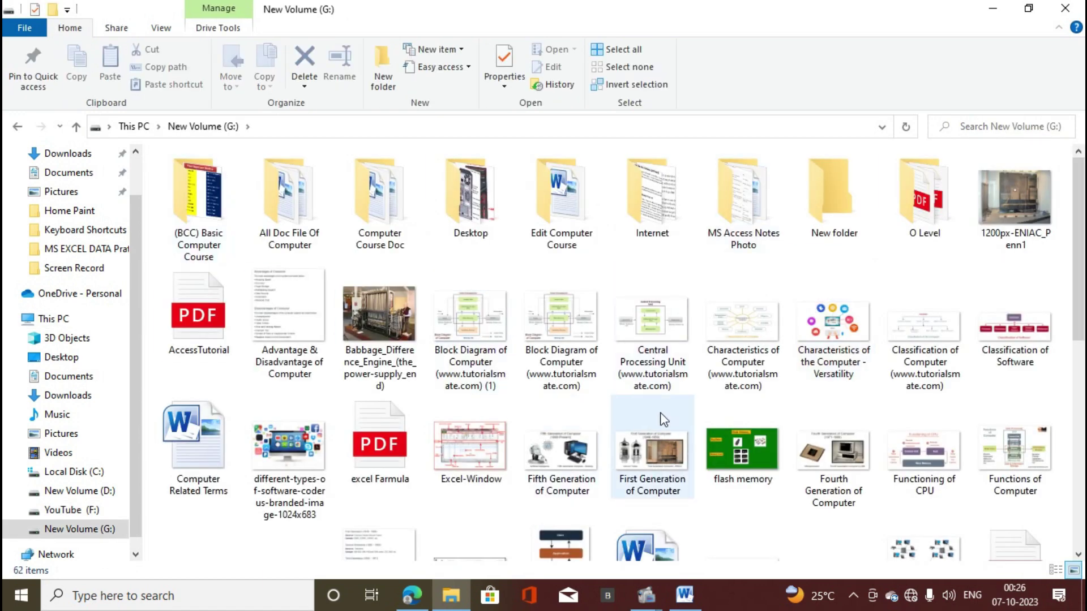
scroll(673, 419, down, 8)
scroll(665, 419, up, 8)
scroll(664, 419, down, 10)
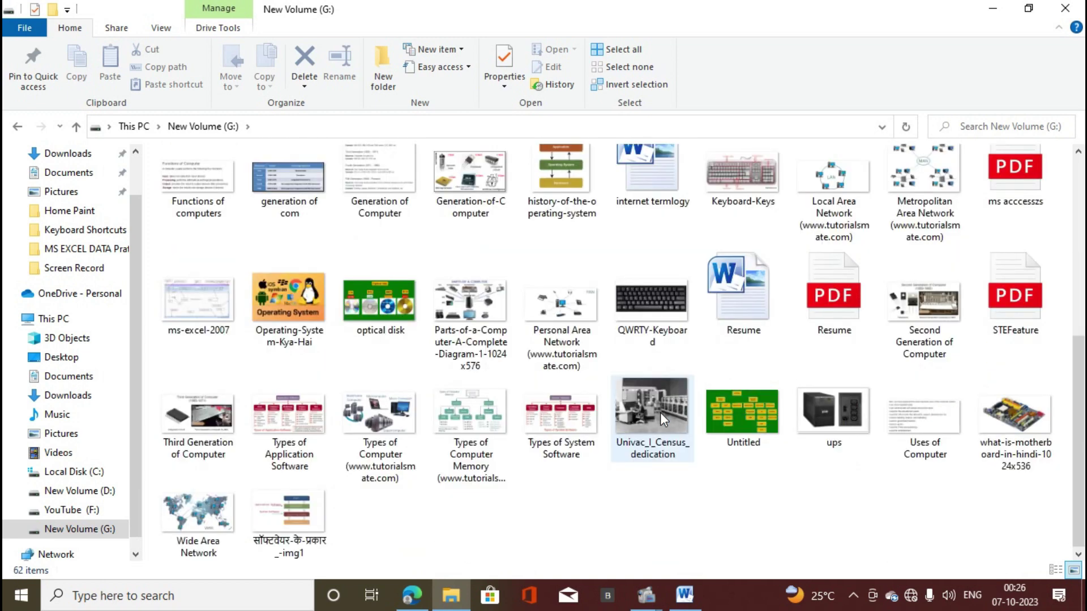
scroll(661, 413, up, 3)
scroll(661, 415, up, 6)
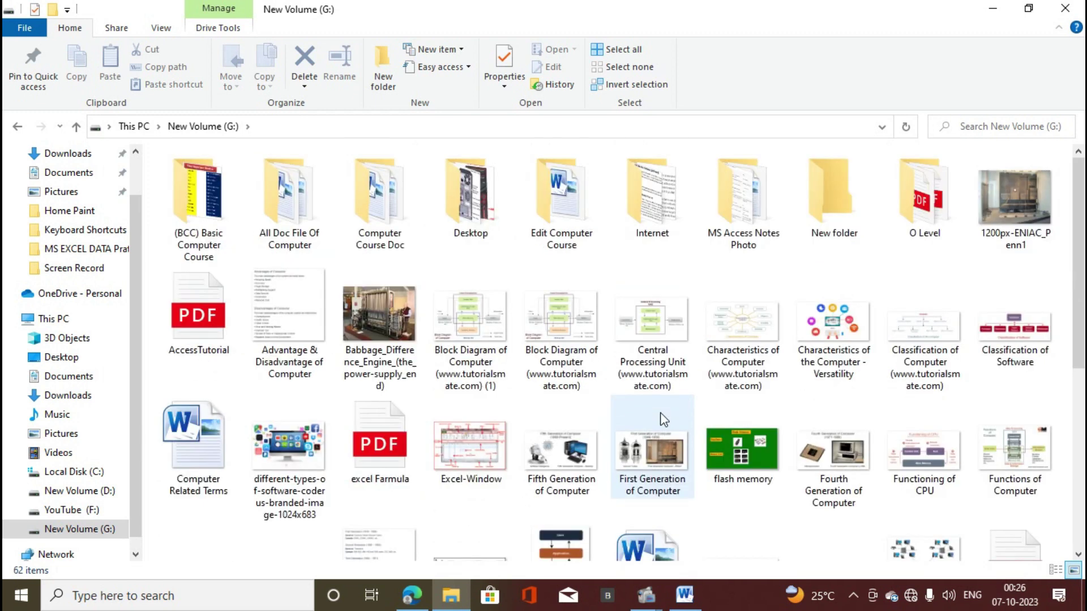
Copy the Desktop folder in New Volume (G:) and paste it into New folder on the same drive.
click(477, 228)
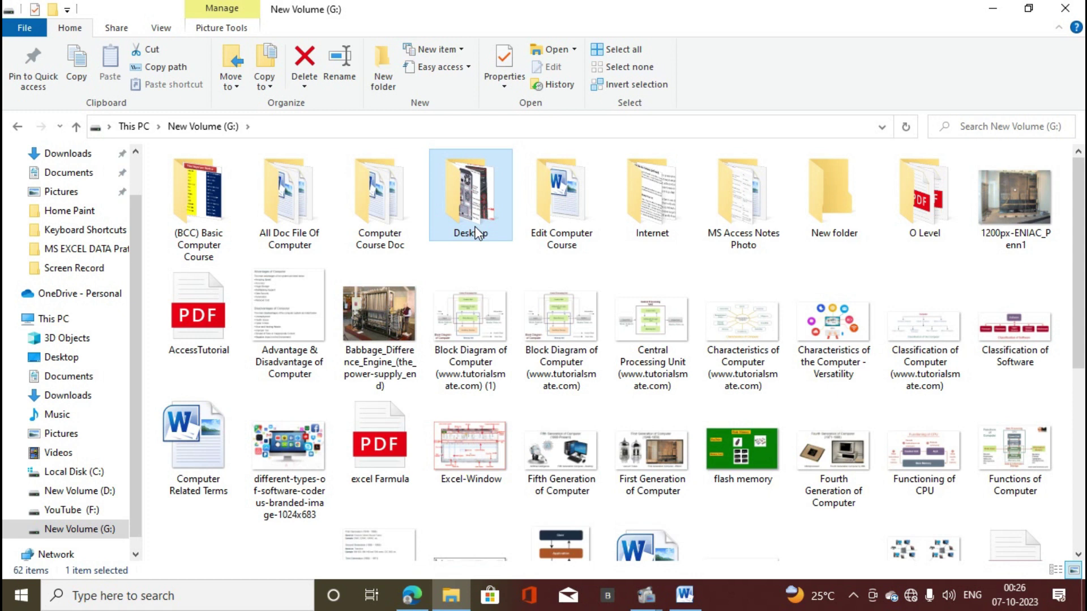
key(ctrl+c)
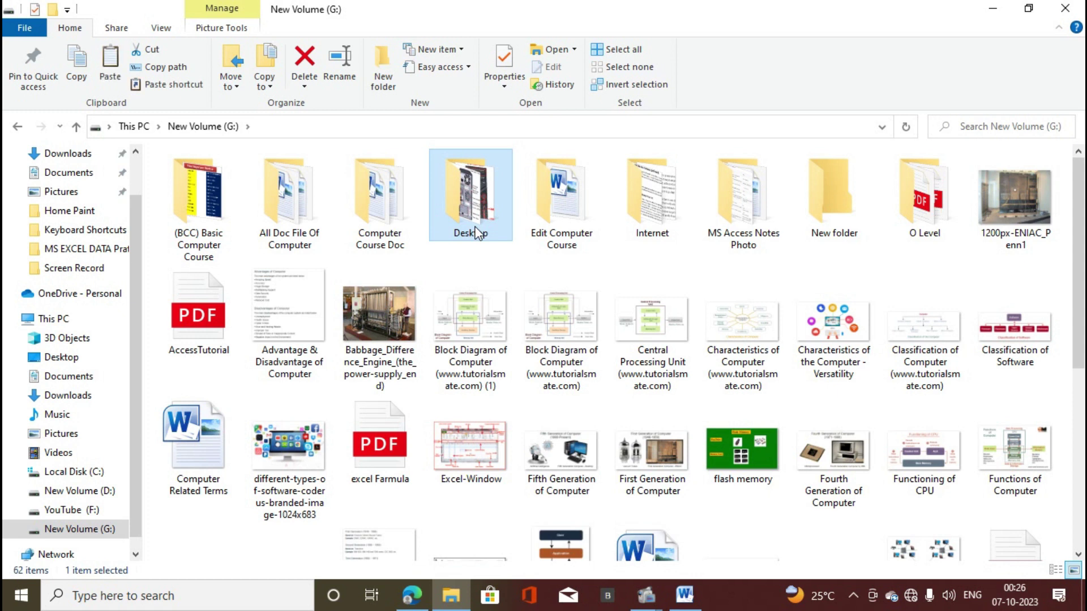
double_click(846, 225)
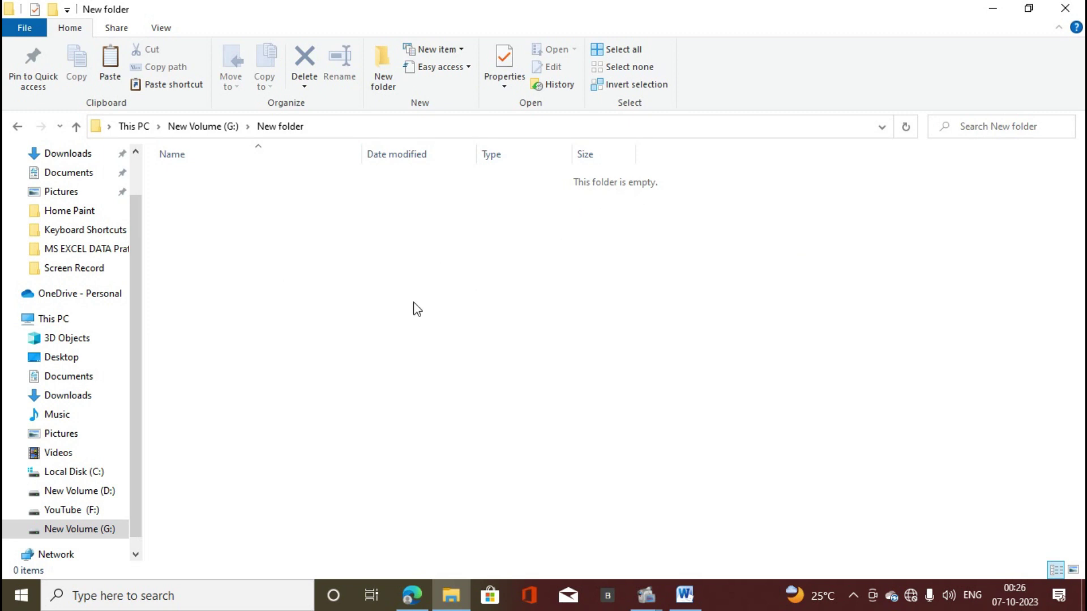
key(ctrl+v)
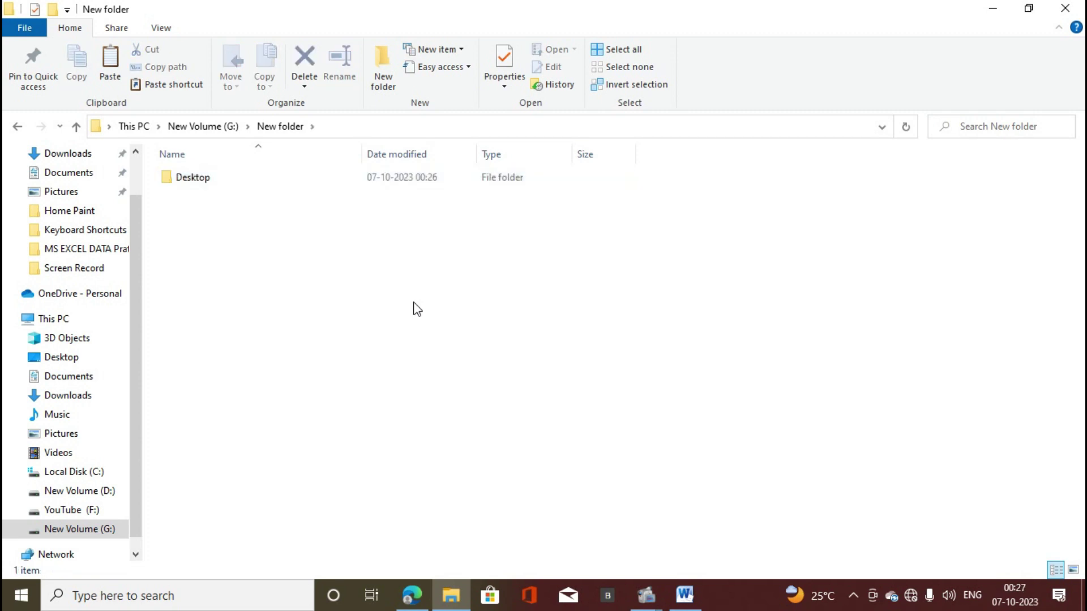
Switch to General Shortcuts.pdf in Edge and clear the highlight on the Paste entry.
click(412, 594)
click(459, 331)
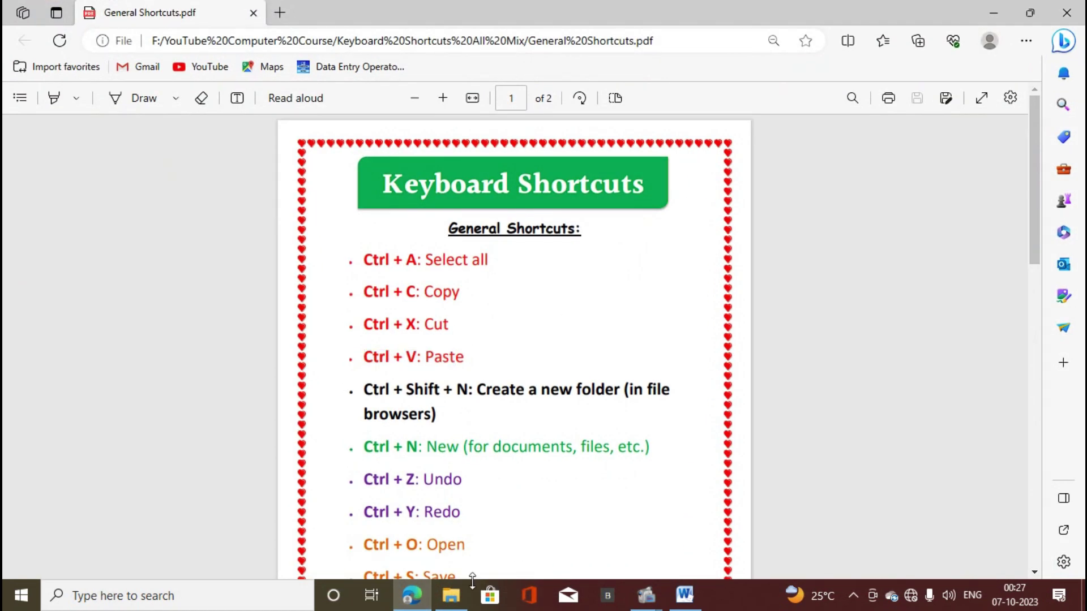
mouse_move(458, 602)
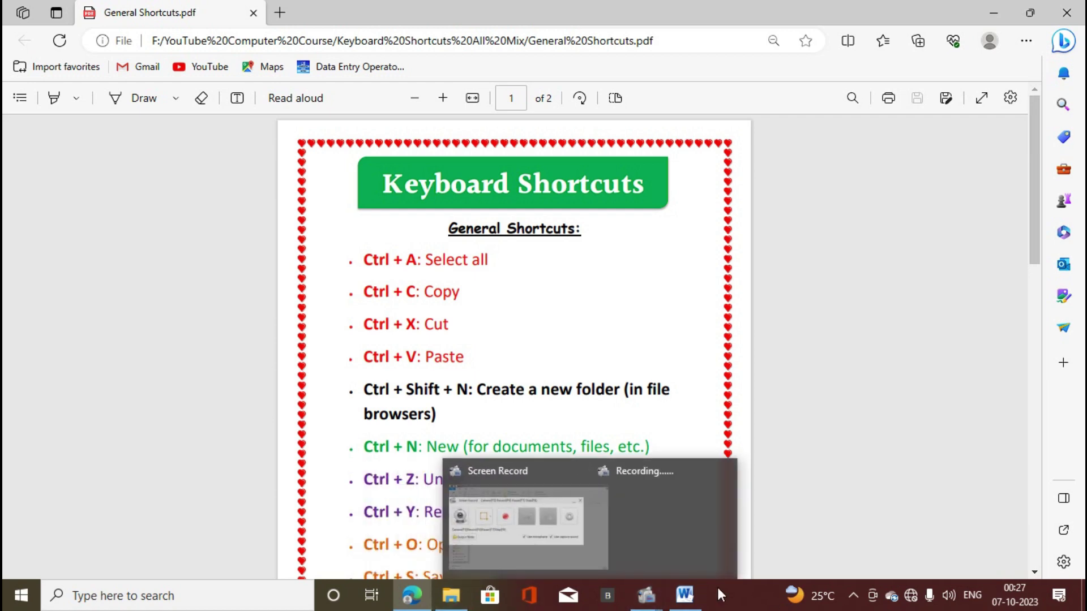
Switch to Word, cut the red bold paragraph at the document's end and paste it on a new line directly below the original.
mouse_move(682, 600)
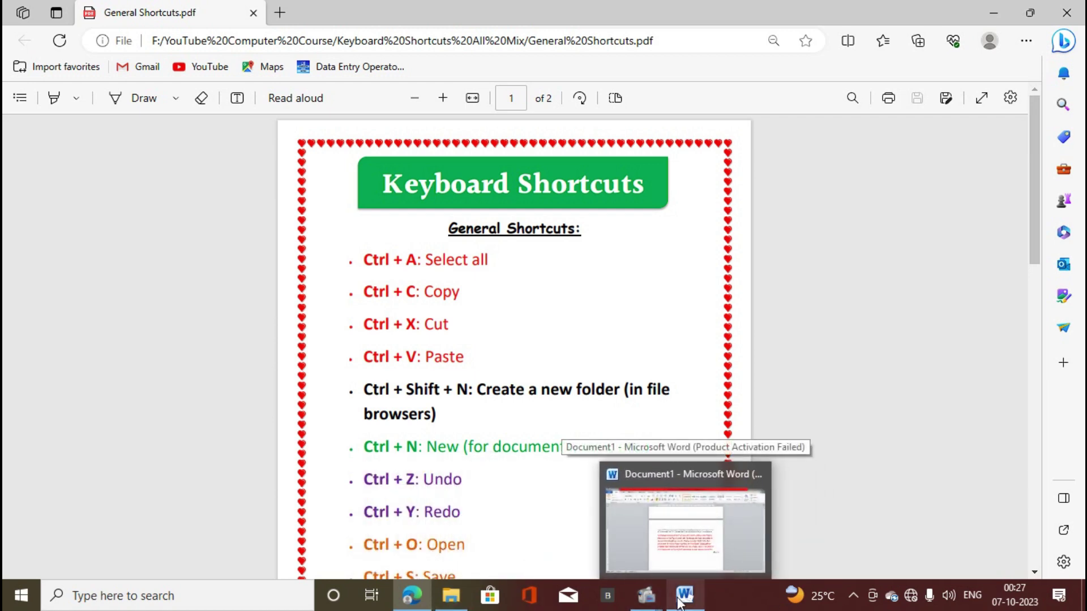
click(681, 602)
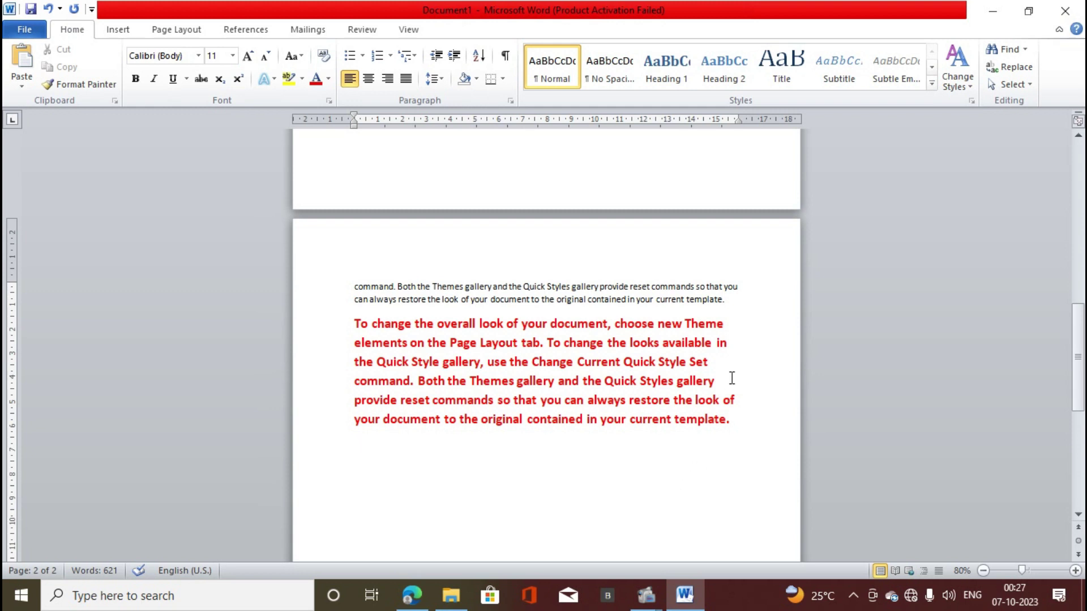
drag(747, 425, 353, 323)
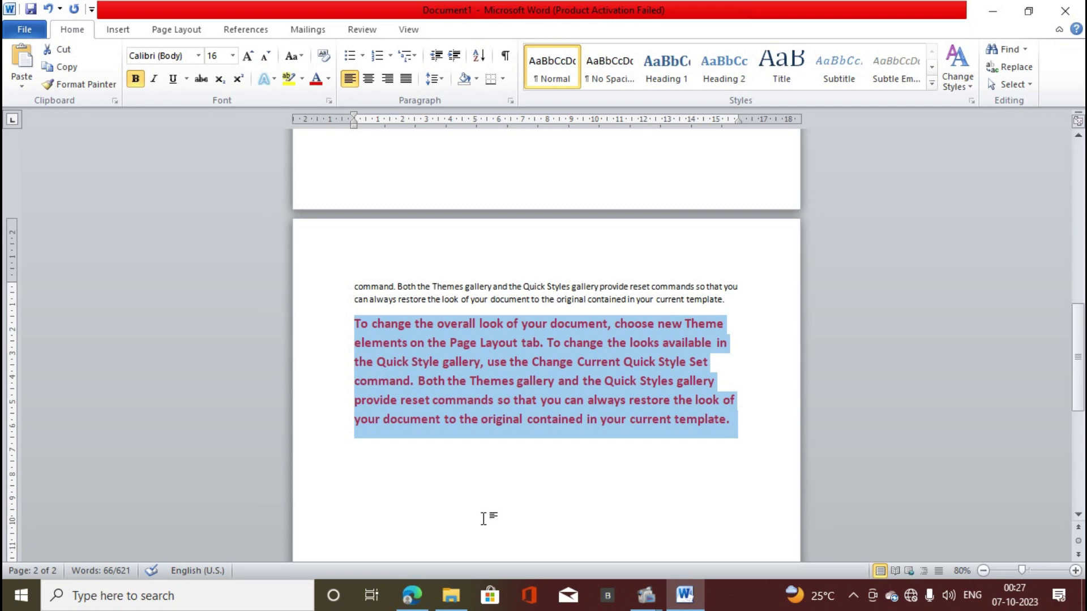
key(Delete)
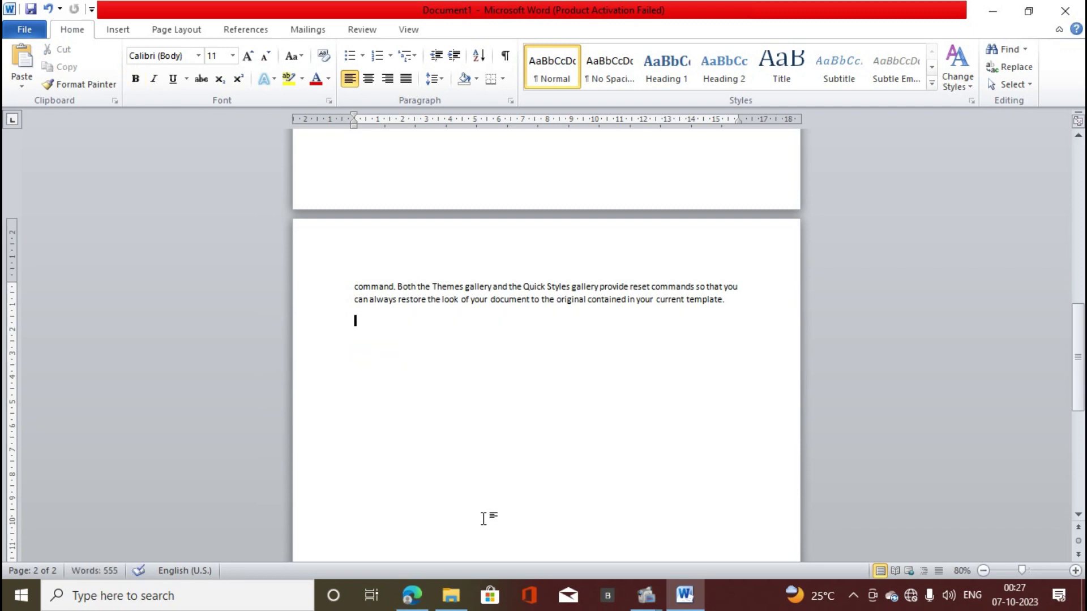
scroll(493, 519, up, 3)
key(ctrl+z)
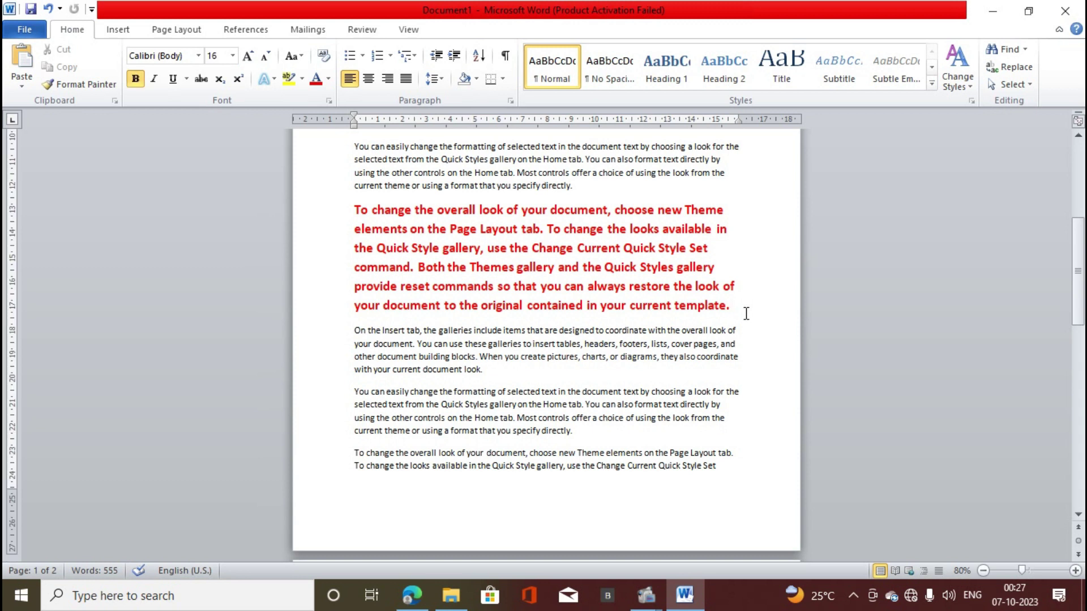
key(Return)
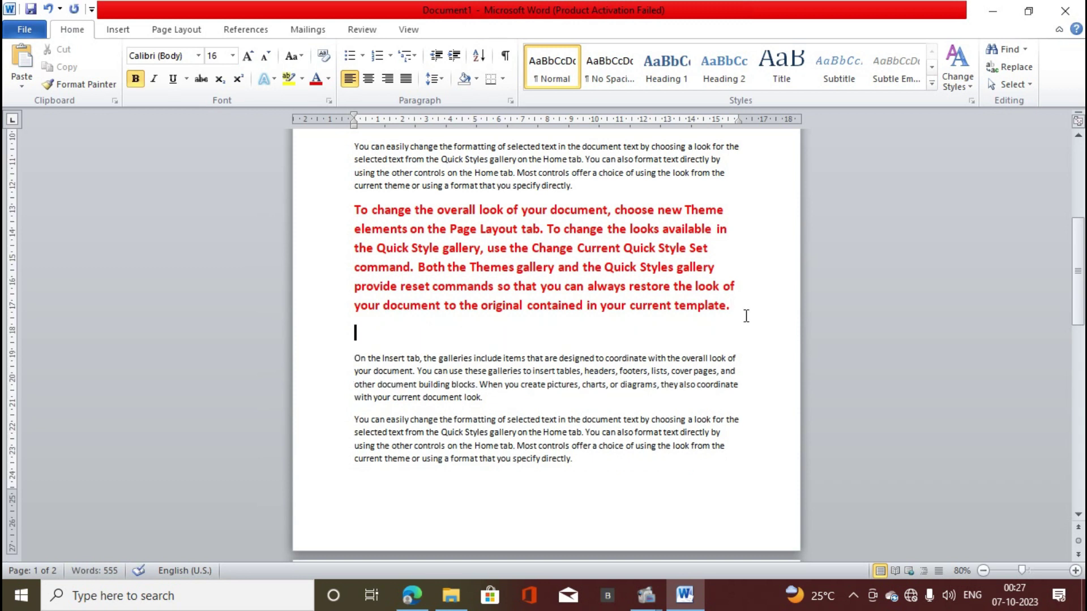
key(ctrl+v)
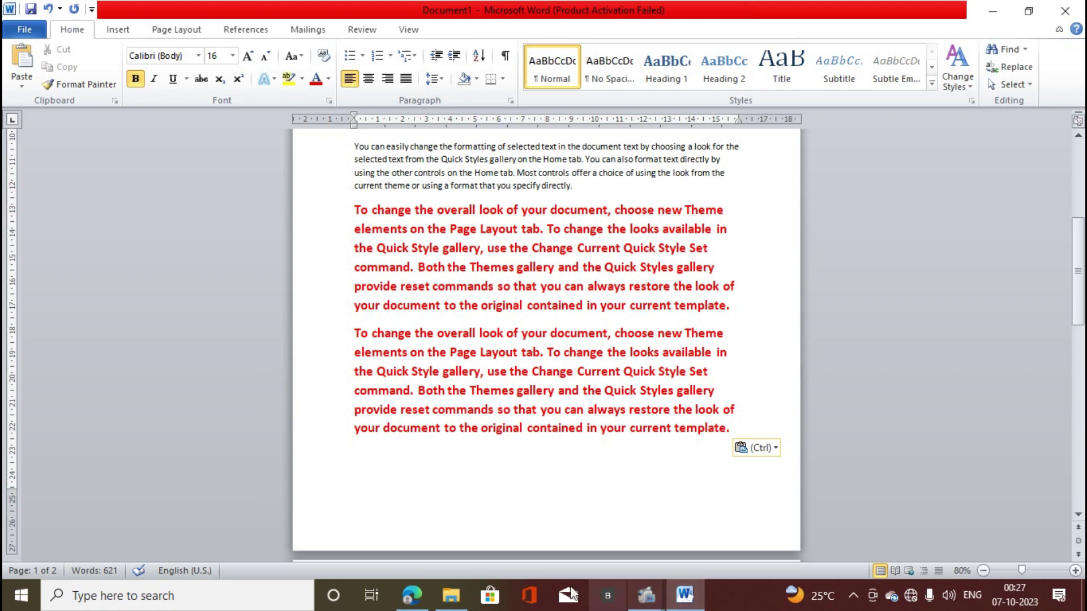
Switch to File Explorer, cut the Desktop folder inside New folder and go back to New Volume (G:).
click(451, 596)
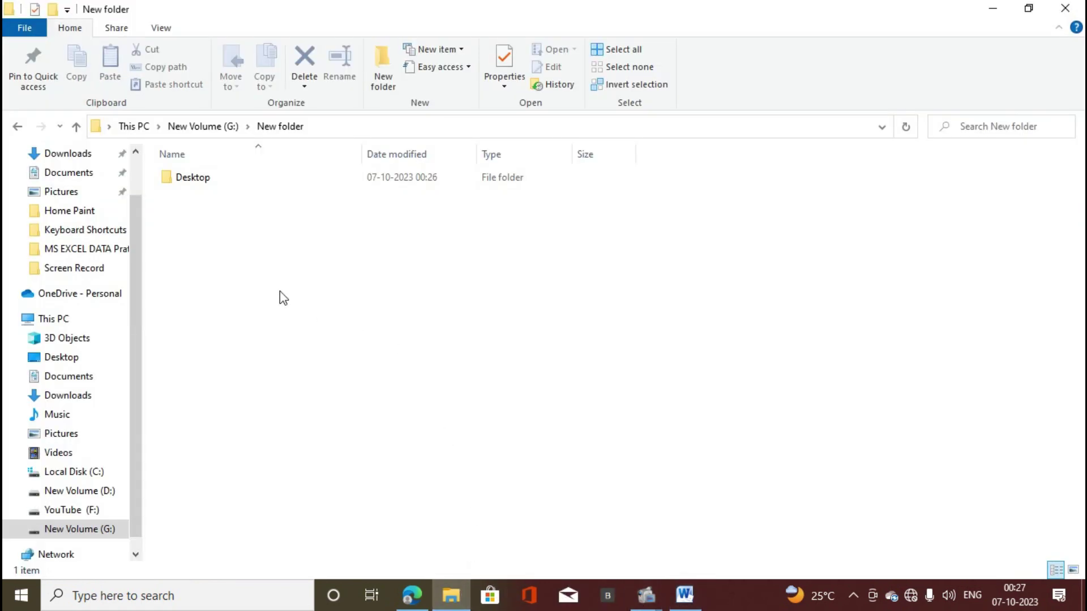
click(209, 193)
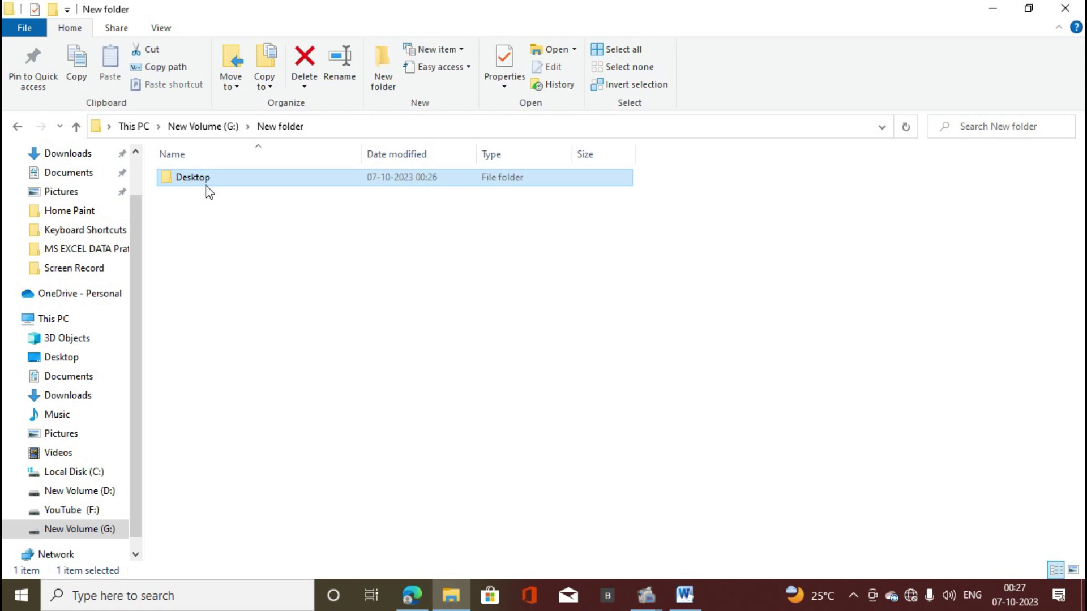
key(ctrl+x)
key(BackSpace)
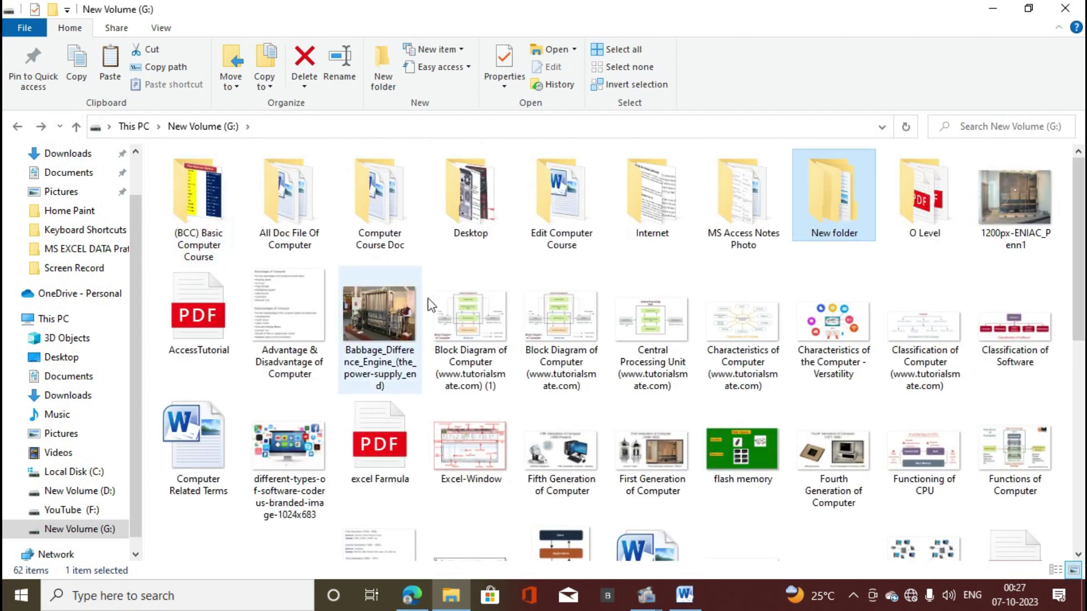
click(456, 519)
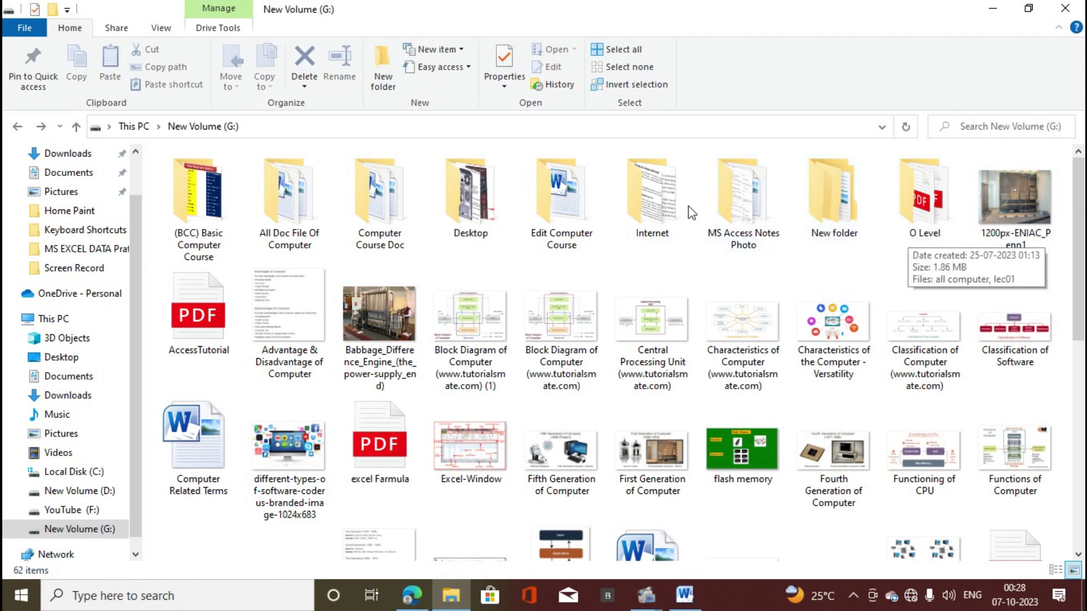
Create a folder named computer in New Volume (G:) and open it.
click(384, 66)
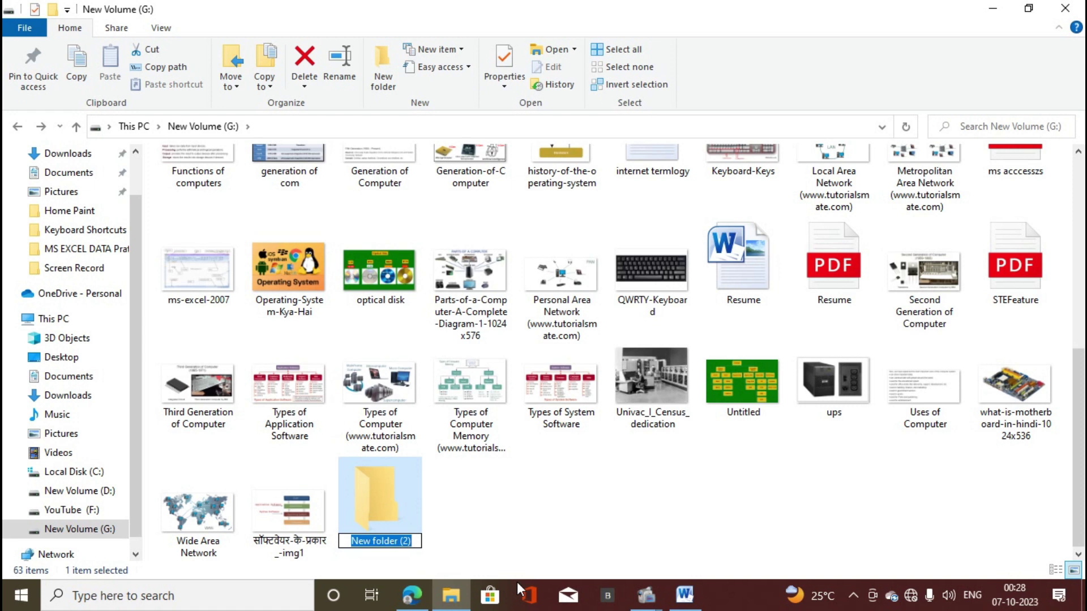
text(computer)
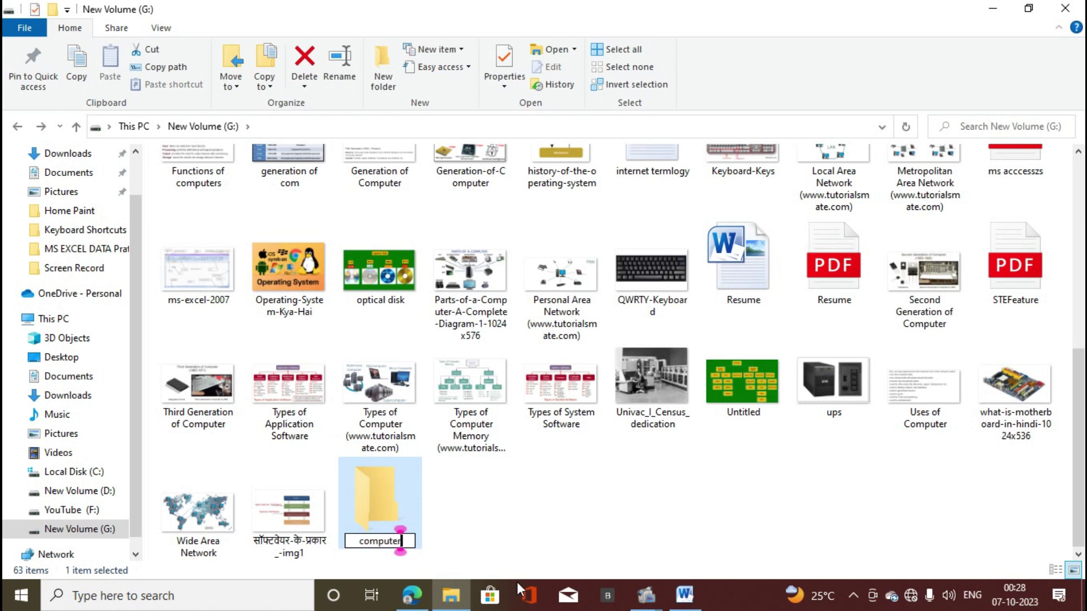
key(Return)
key(Return)
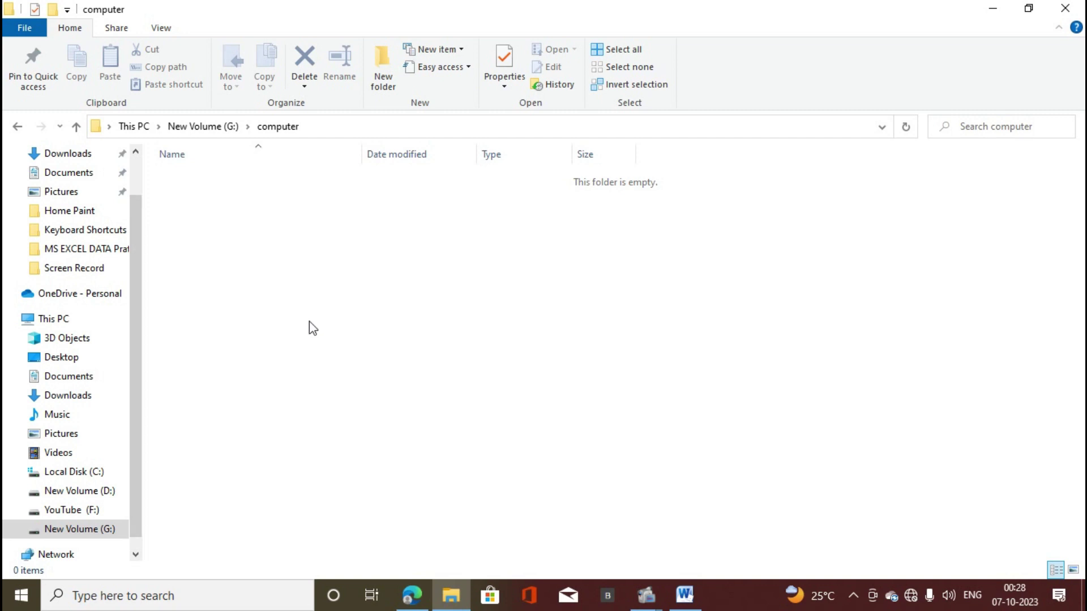
Cut the Desktop folder from New folder and paste it into the computer folder.
key(BackSpace)
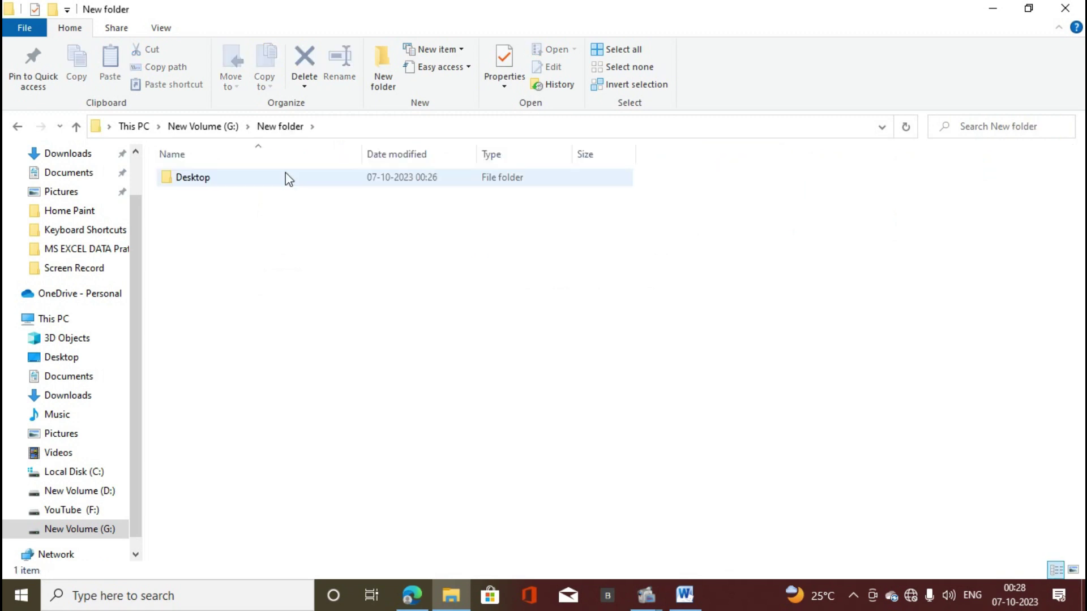
click(285, 173)
key(ctrl+x)
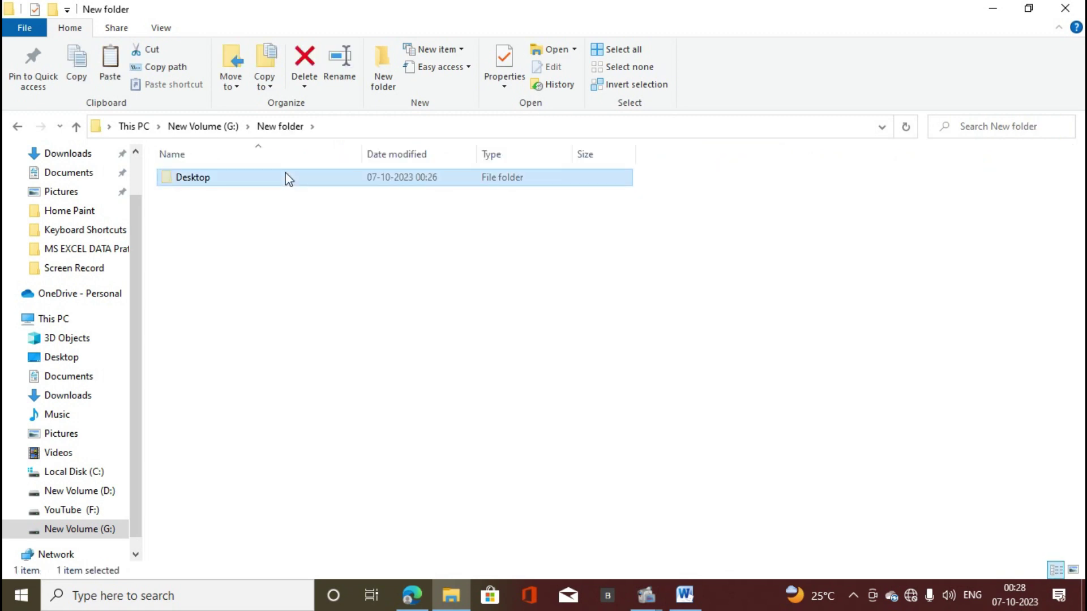
key(BackSpace)
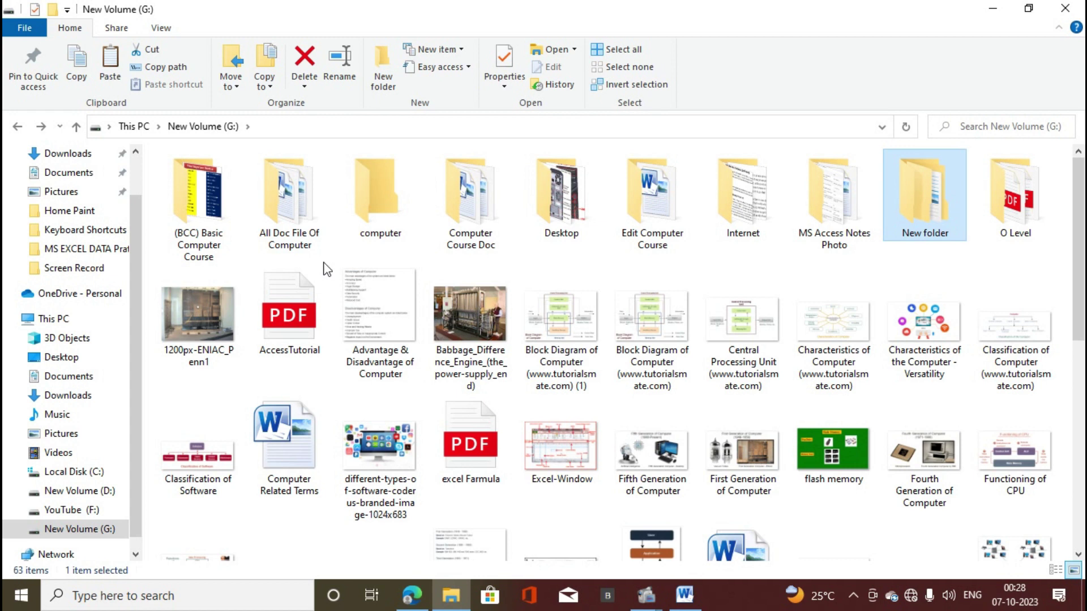
click(395, 217)
double_click(394, 217)
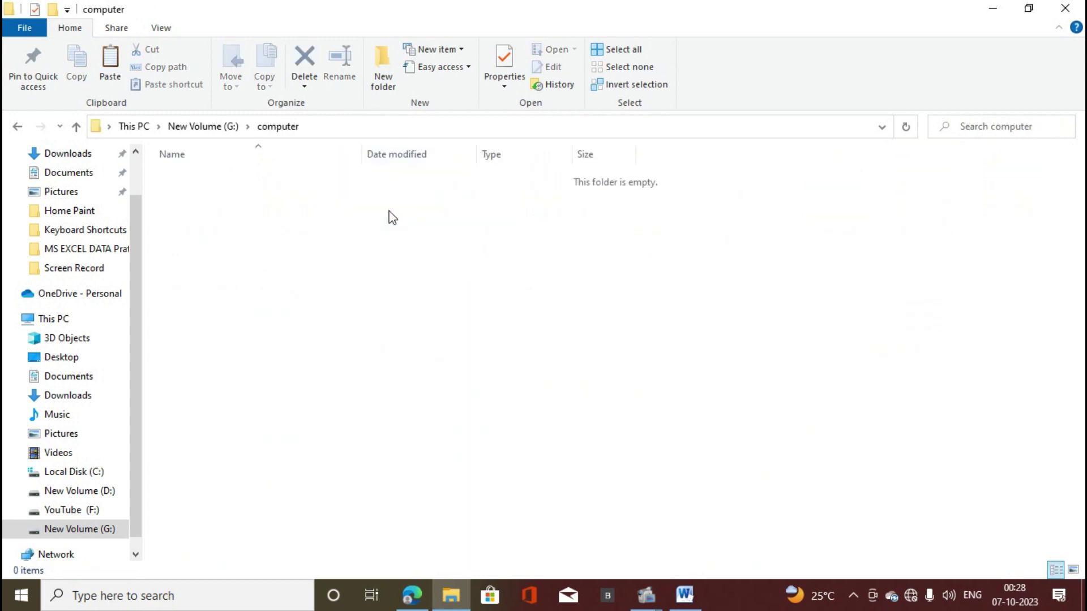
key(ctrl+v)
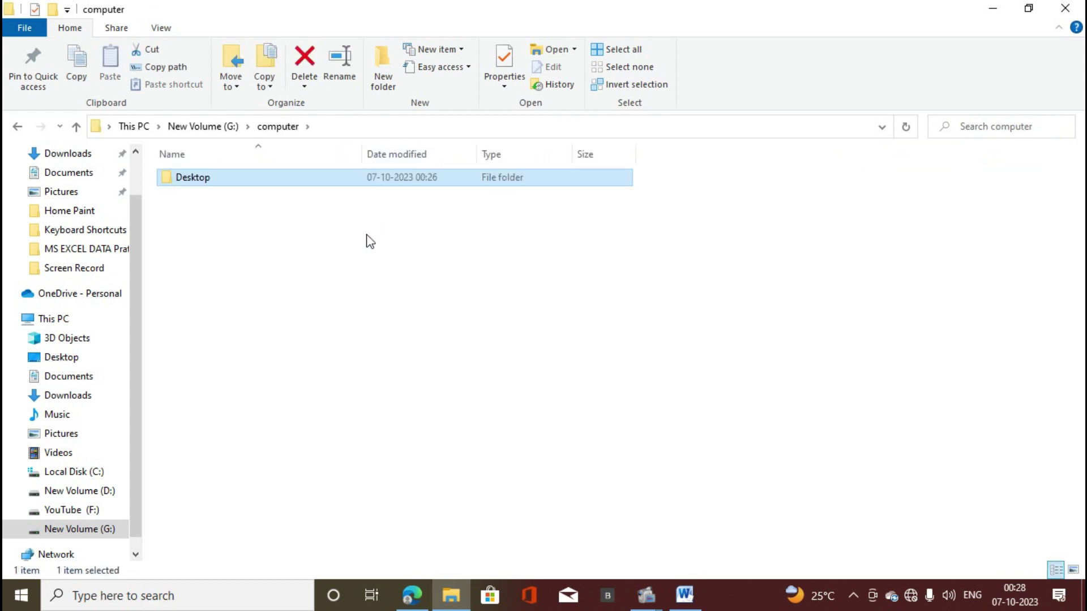
Return to New Volume (G:), check the contents of New folder and go back to the drive.
key(alt+Left)
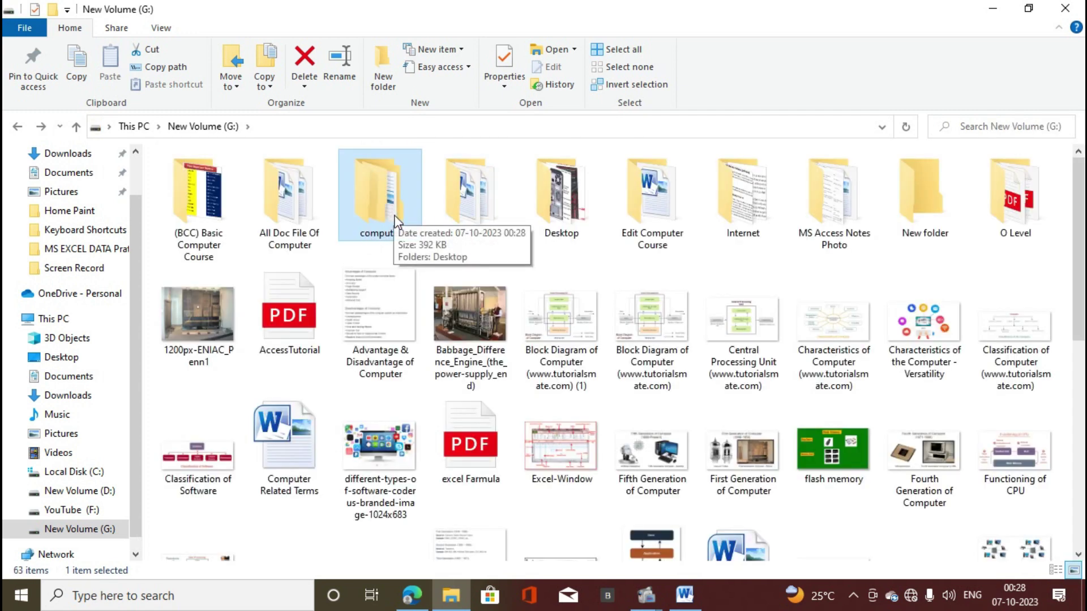
double_click(900, 227)
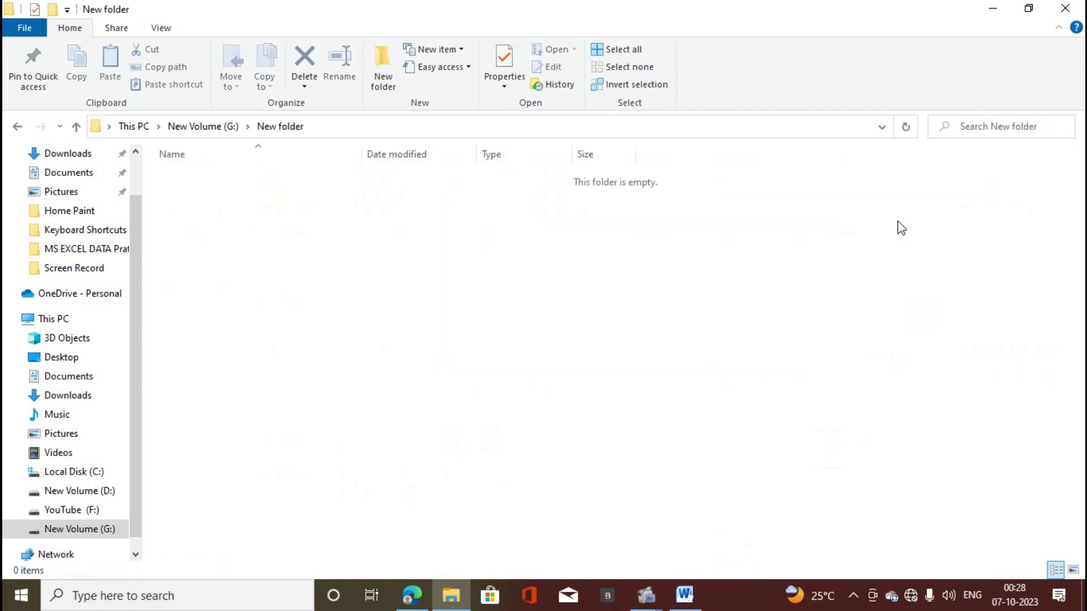
key(alt+Left)
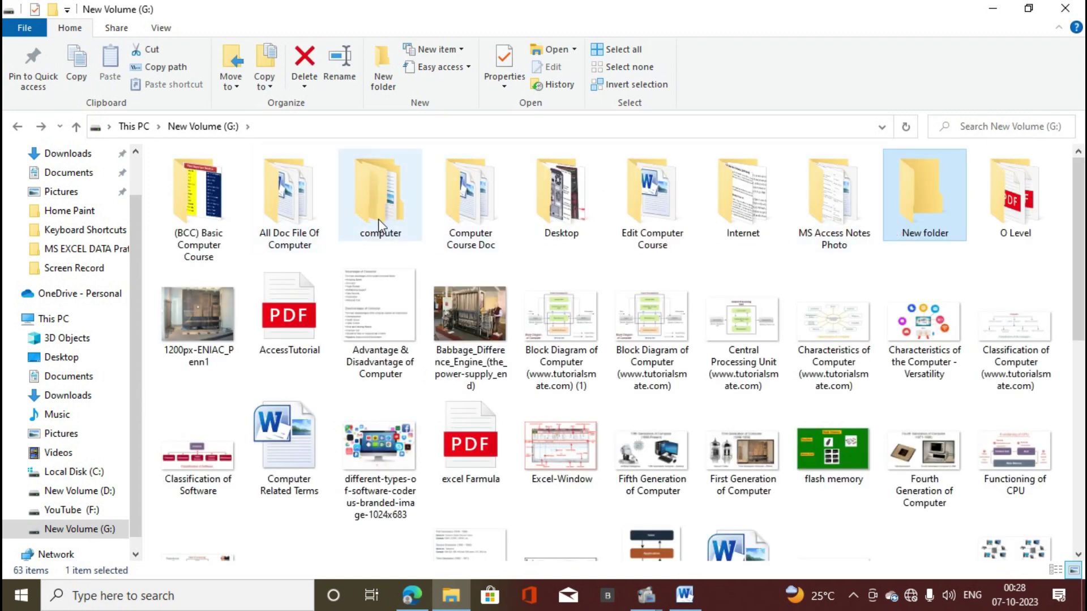
Review the shortcut list in General Shortcuts.pdf in Edge and return to the computer folder in File Explorer.
key(alt+Tab)
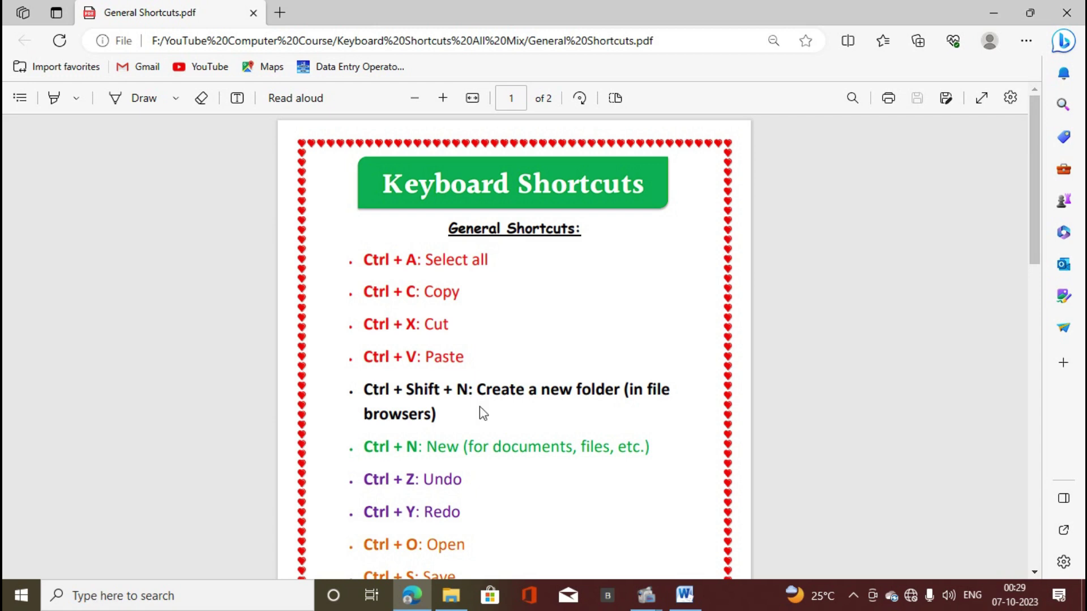
click(988, 12)
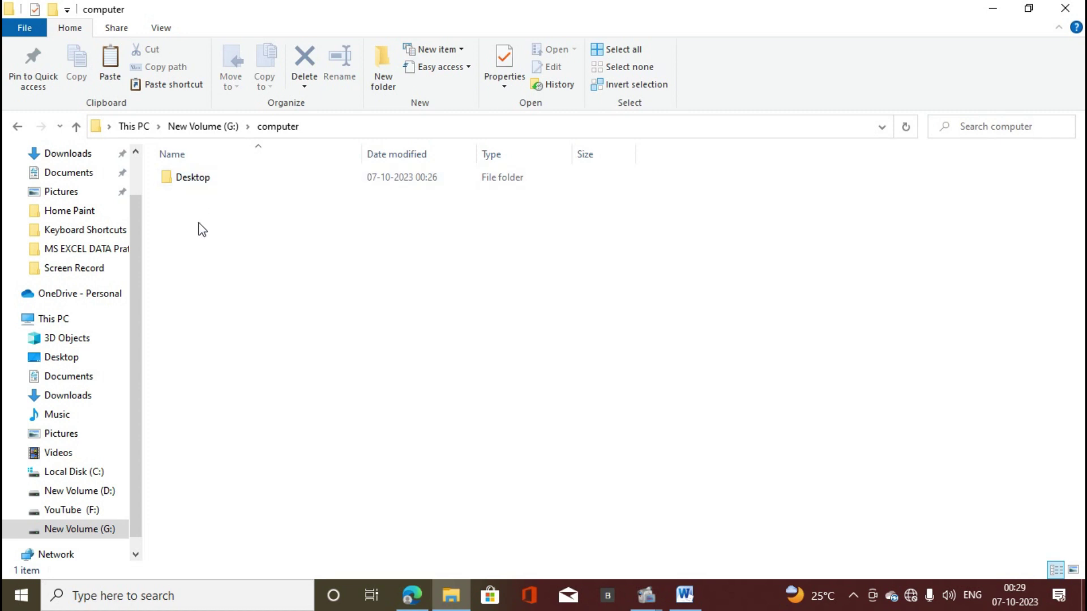
Create a folder named memory in the computer folder, plus a second new folder with the default name.
key(ctrl+shift+n)
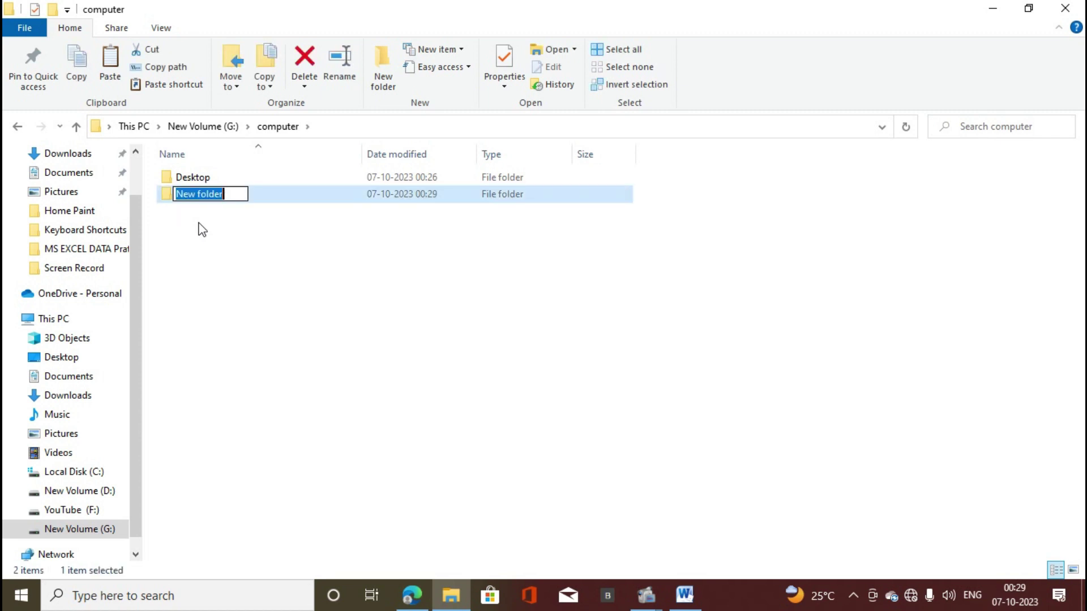
text(memory)
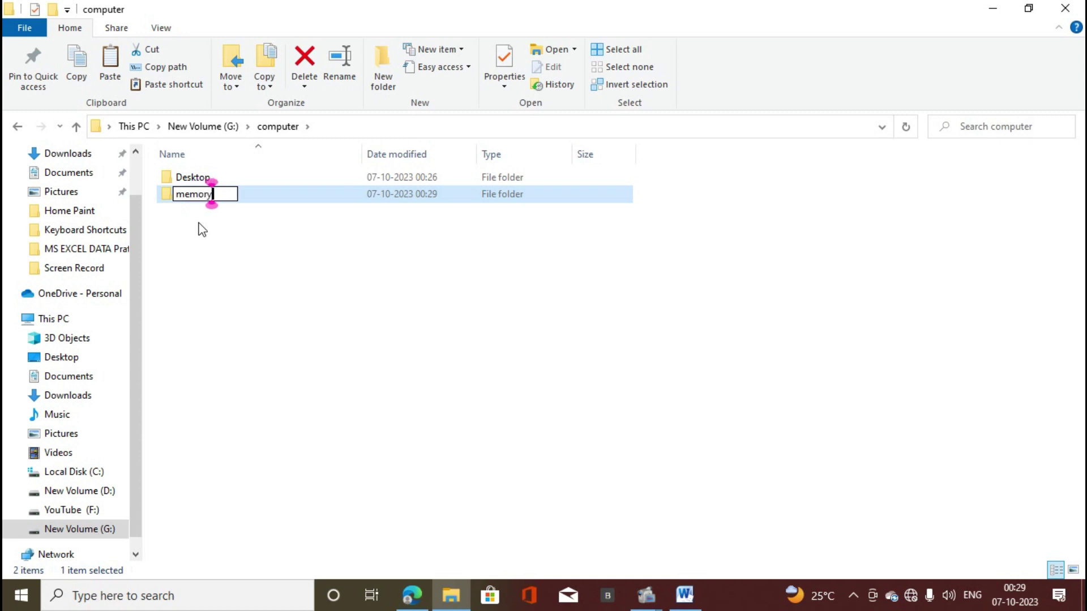
key(Return)
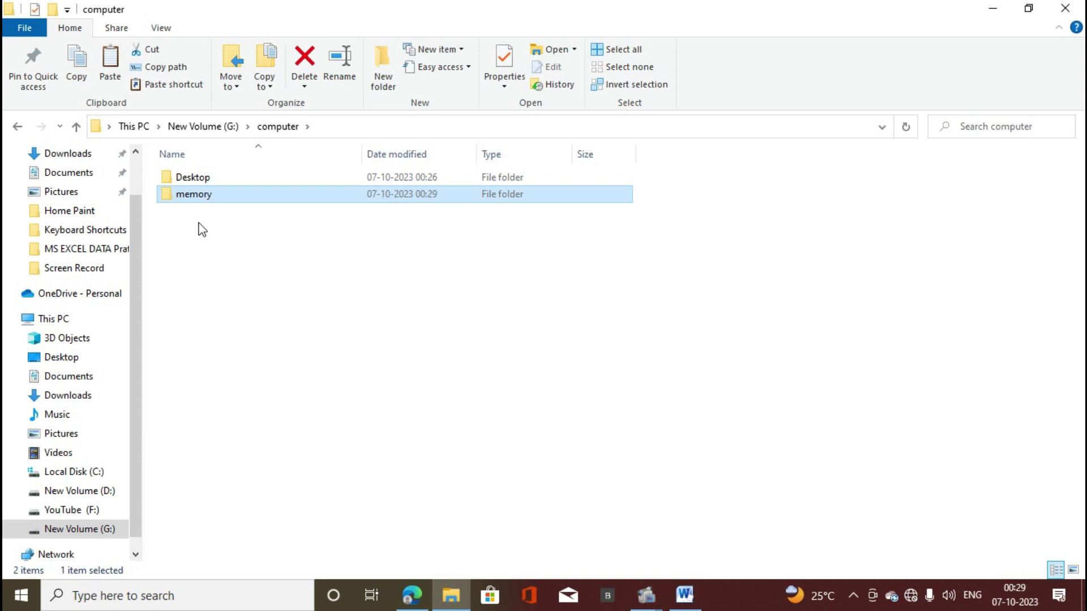
click(228, 289)
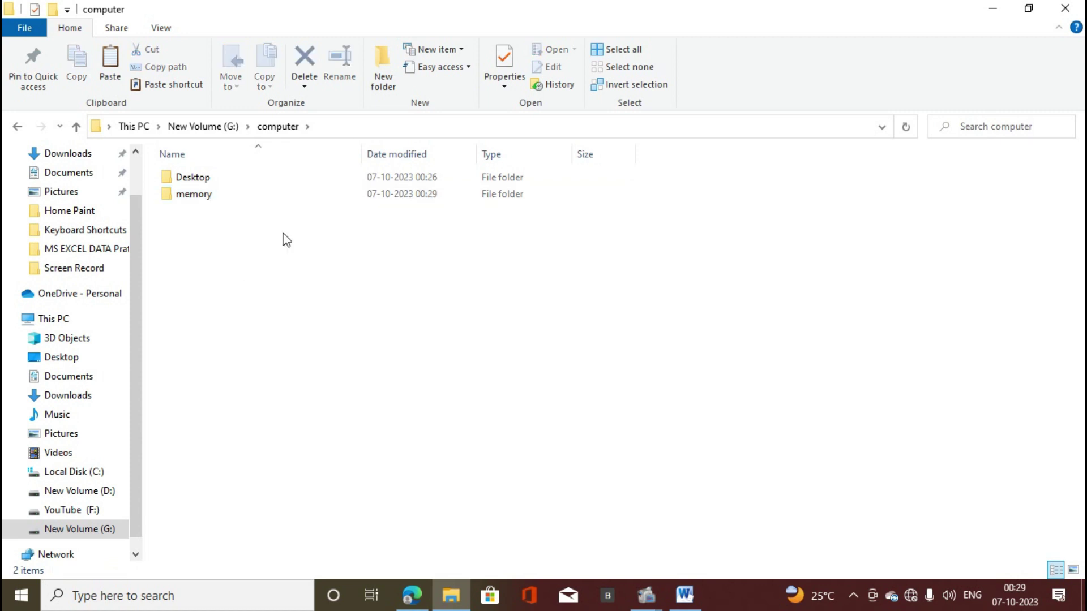
click(396, 68)
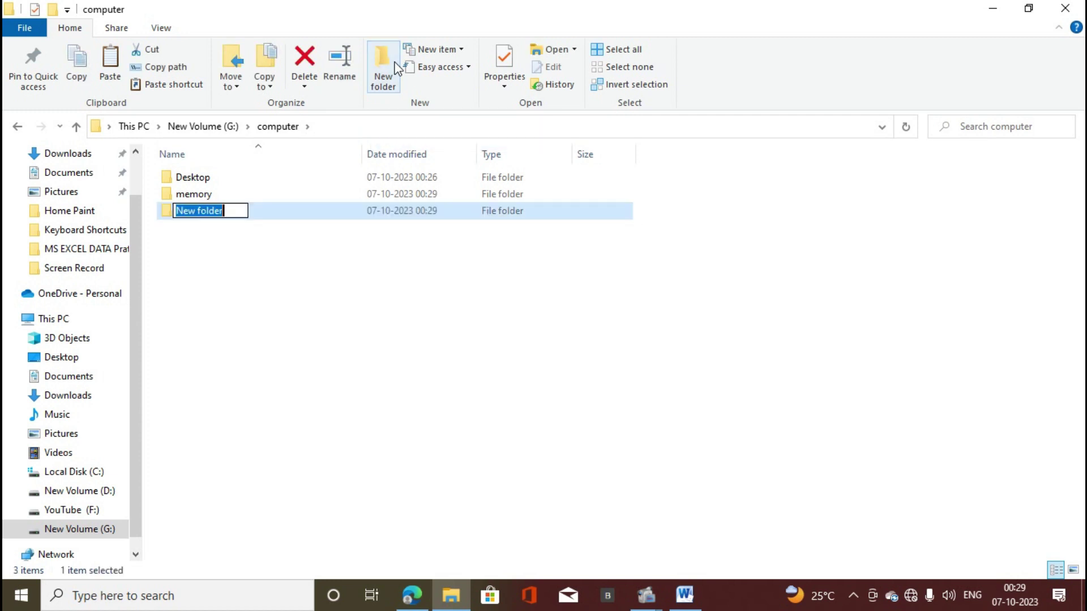
click(264, 264)
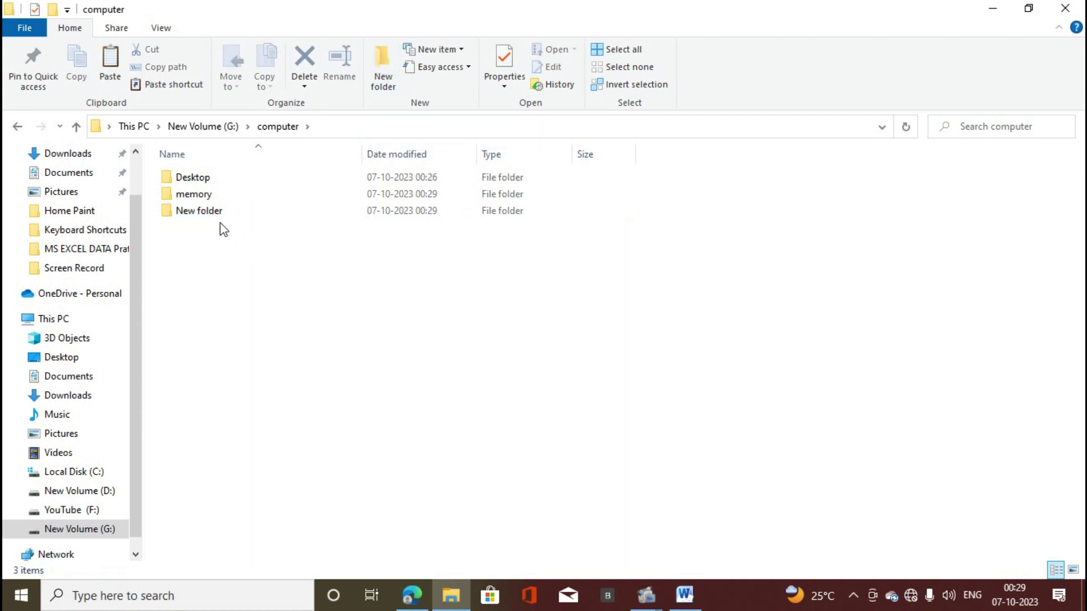
Switch to General Shortcuts.pdf in Edge and highlight the entries from New through Find.
click(992, 8)
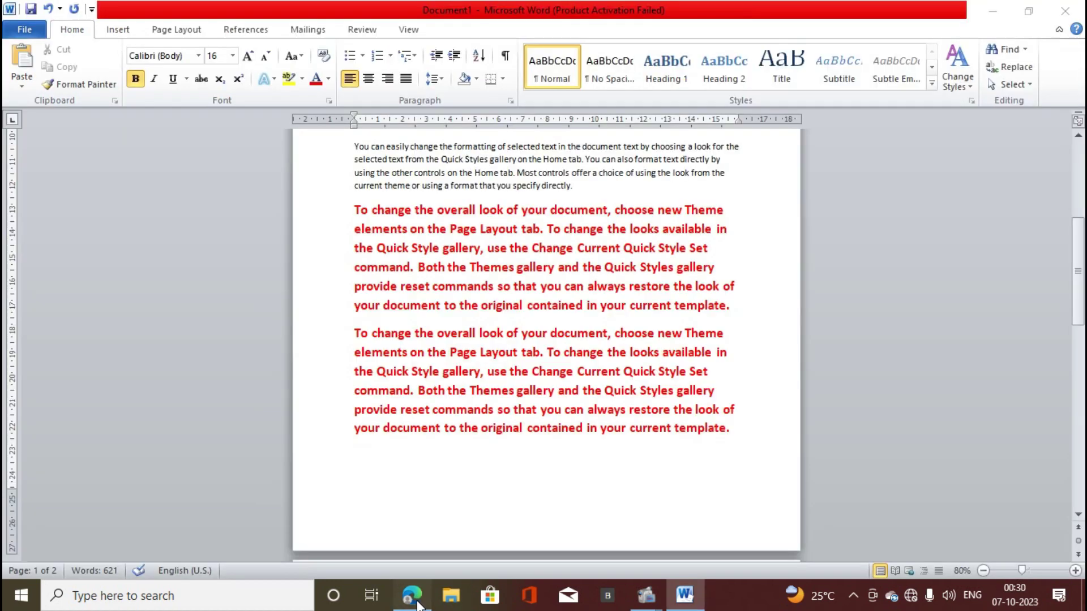
click(993, 6)
scroll(464, 502, down, 3)
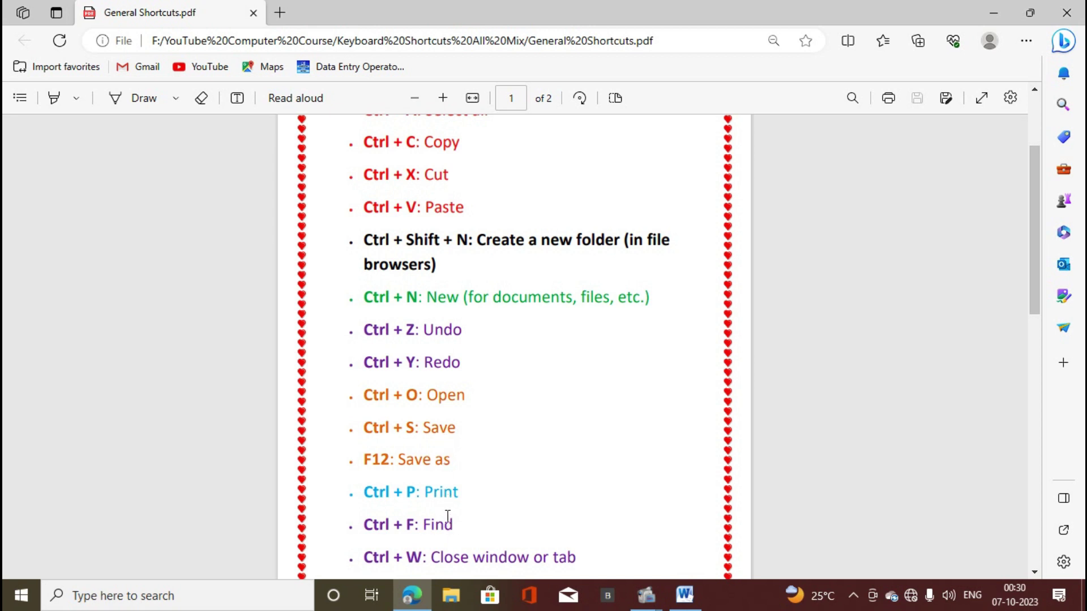
drag(449, 521, 349, 297)
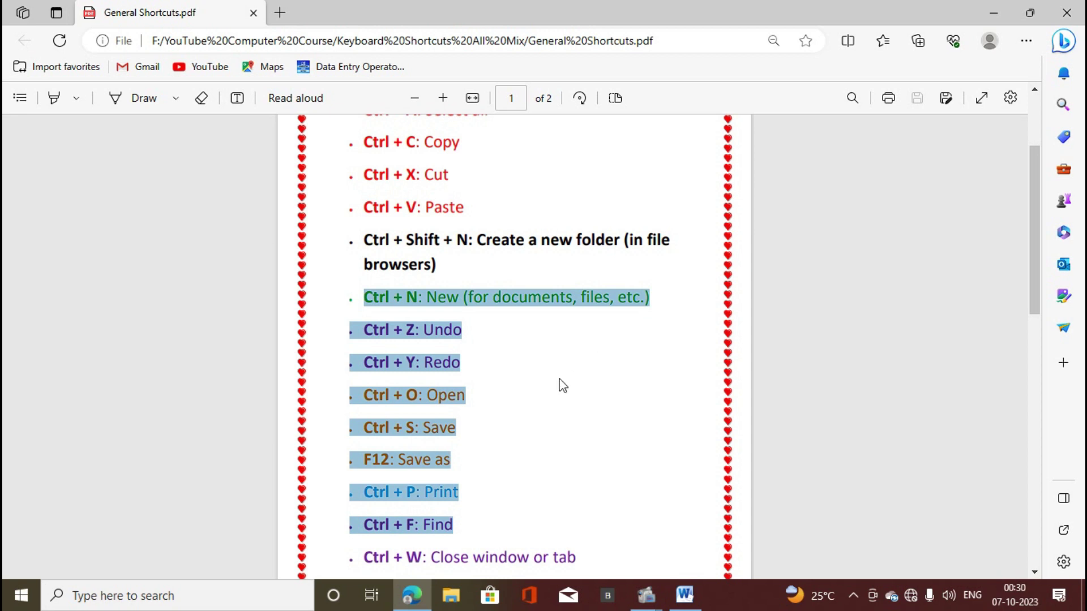
Return to Document1 in Word, view its file information page and create a new blank document.
click(1000, 7)
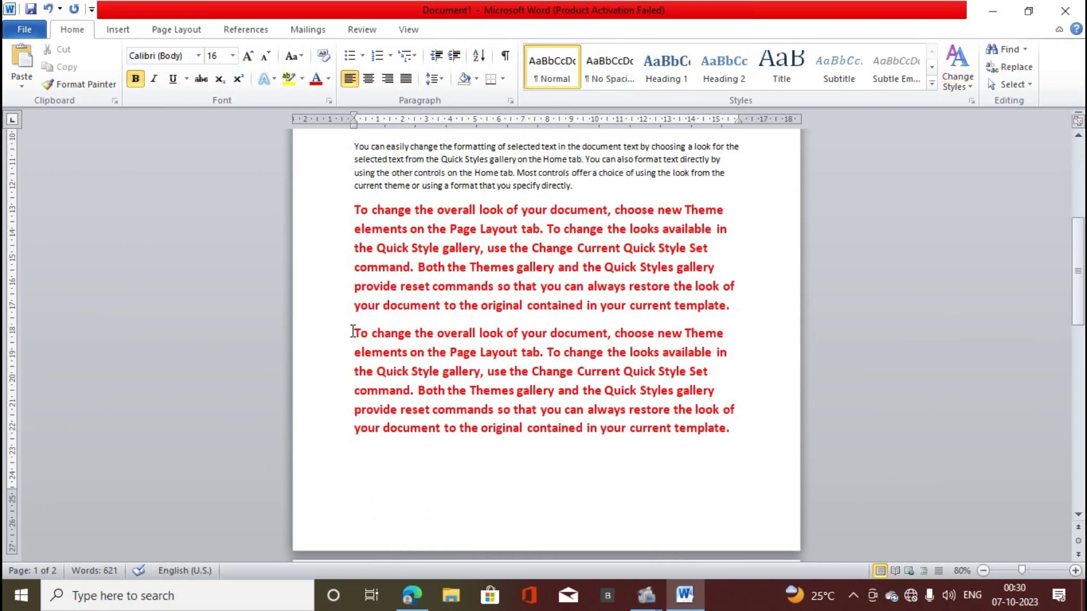
scroll(355, 331, up, 5)
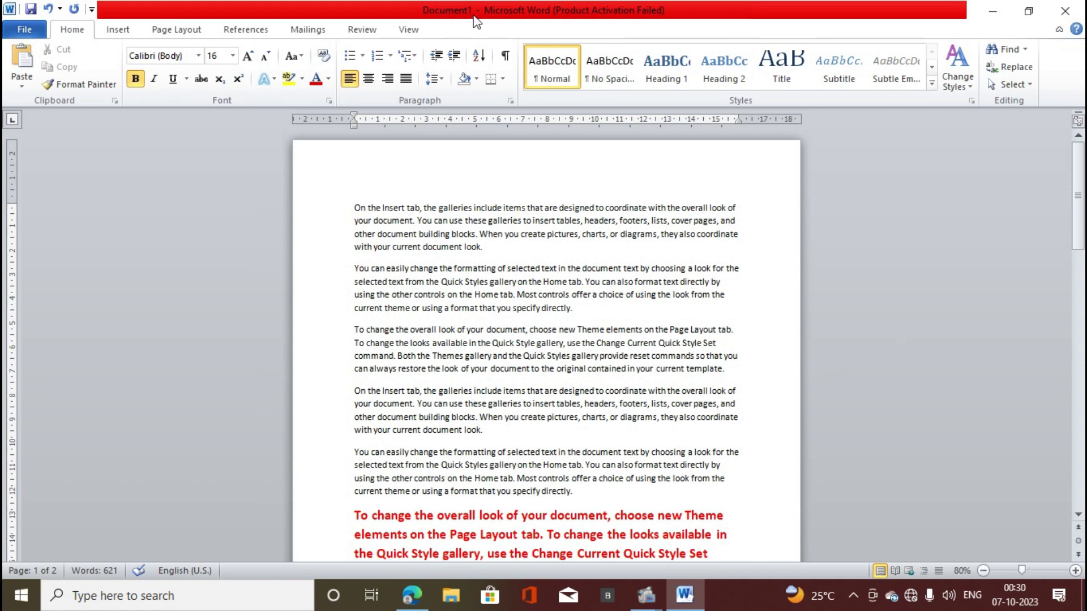
click(25, 32)
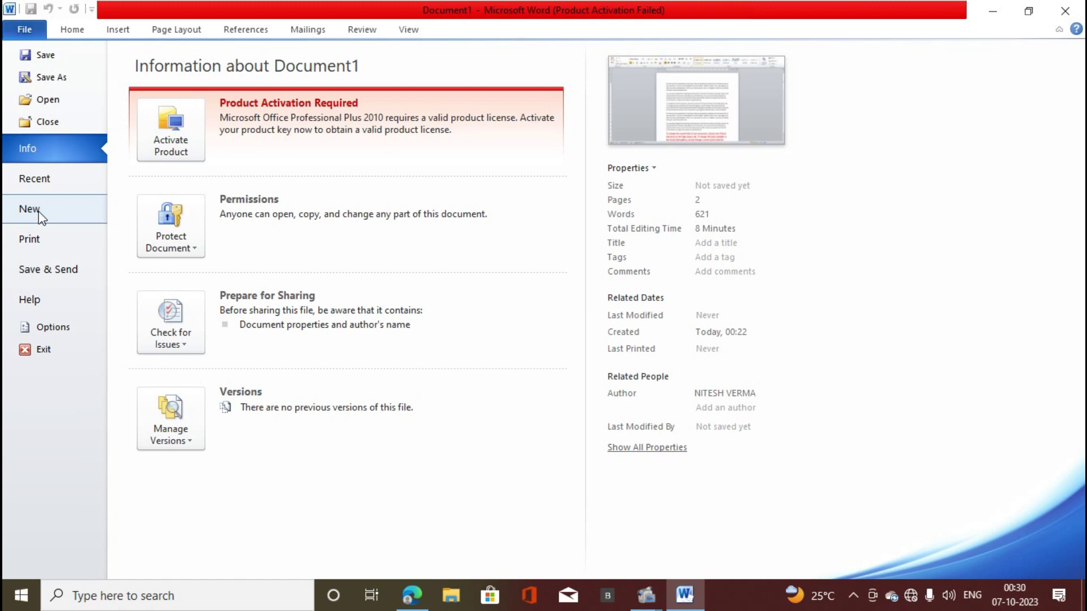
click(69, 29)
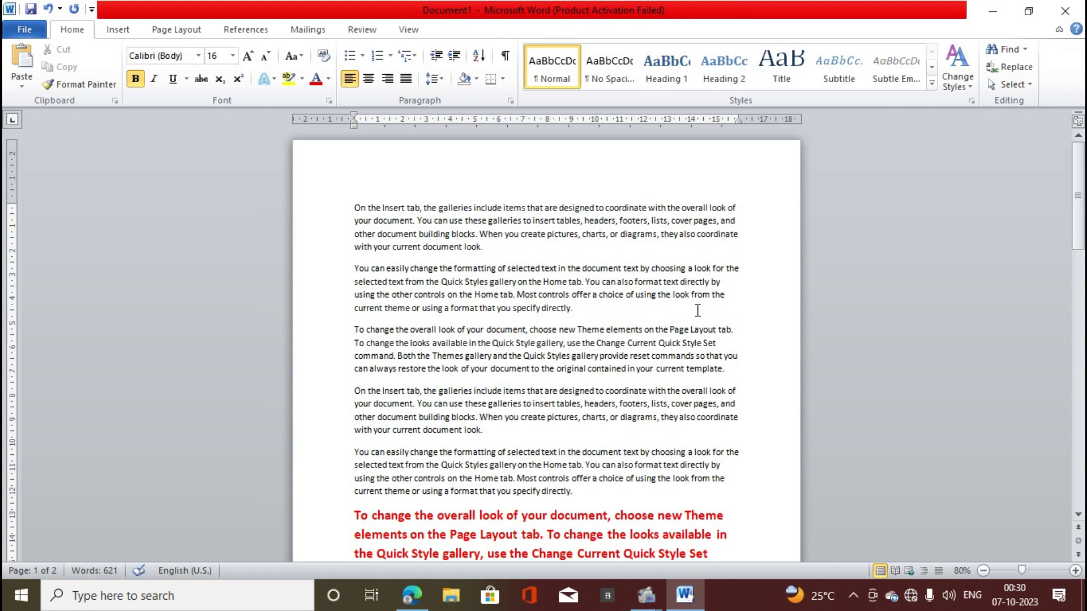
key(ctrl+n)
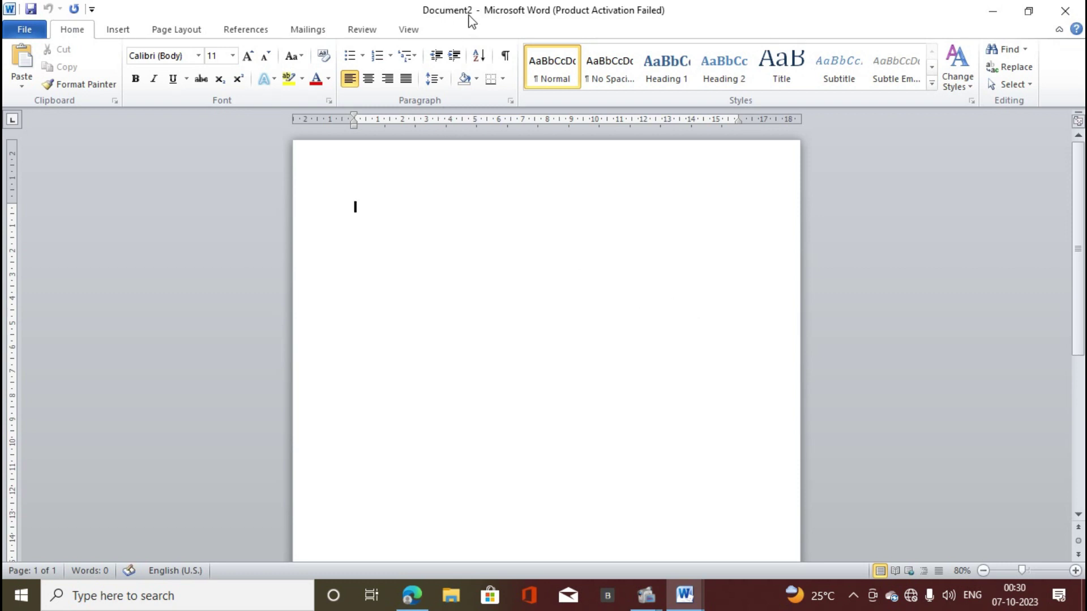
Review the Undo and Redo entries in General Shortcuts.pdf in Edge and return to Document2 in Word.
click(418, 598)
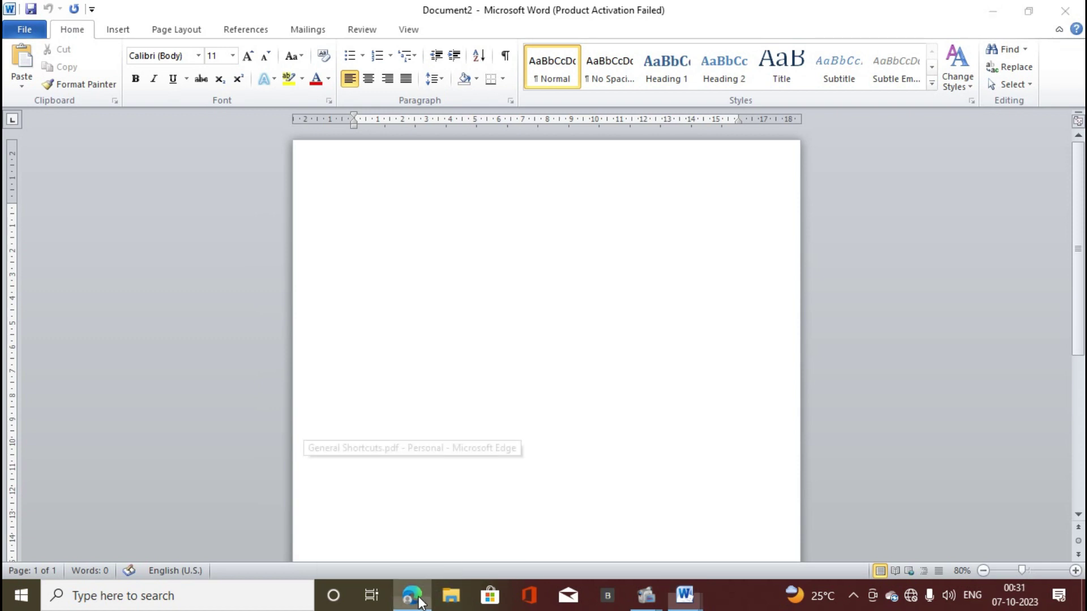
click(489, 321)
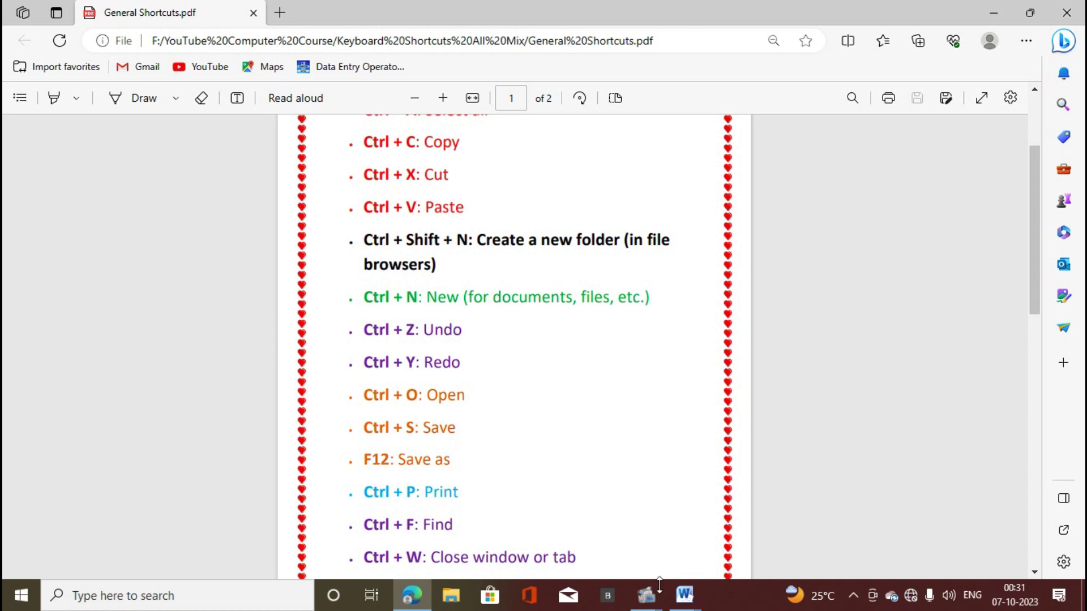
click(684, 594)
Delete "is powerful machine" after the word computer in Document2, undo the deletion and redo it.
drag(394, 208, 478, 209)
key(Delete)
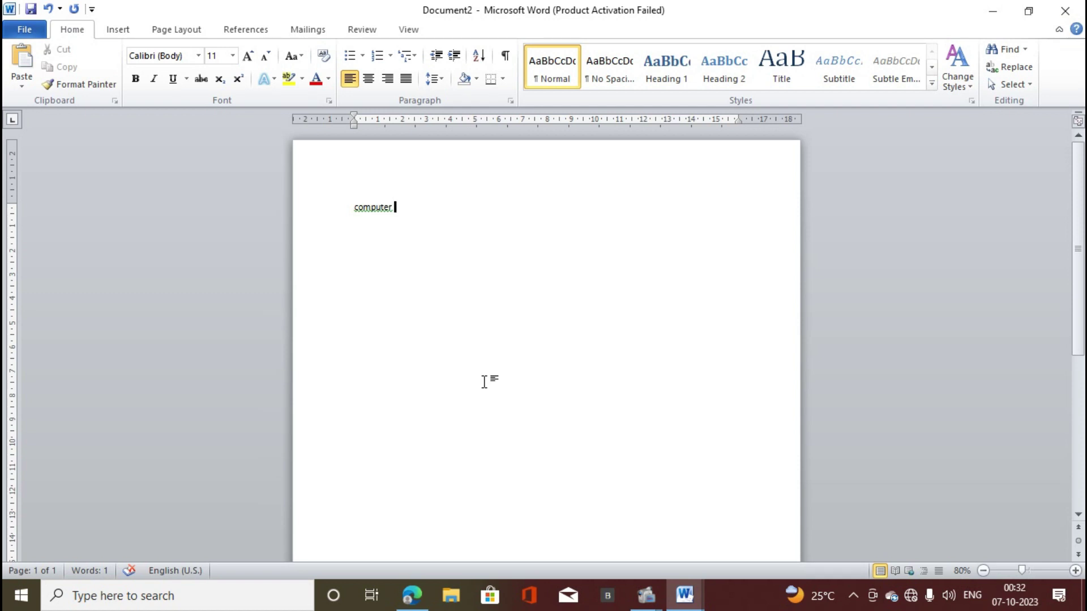
key(ctrl+z)
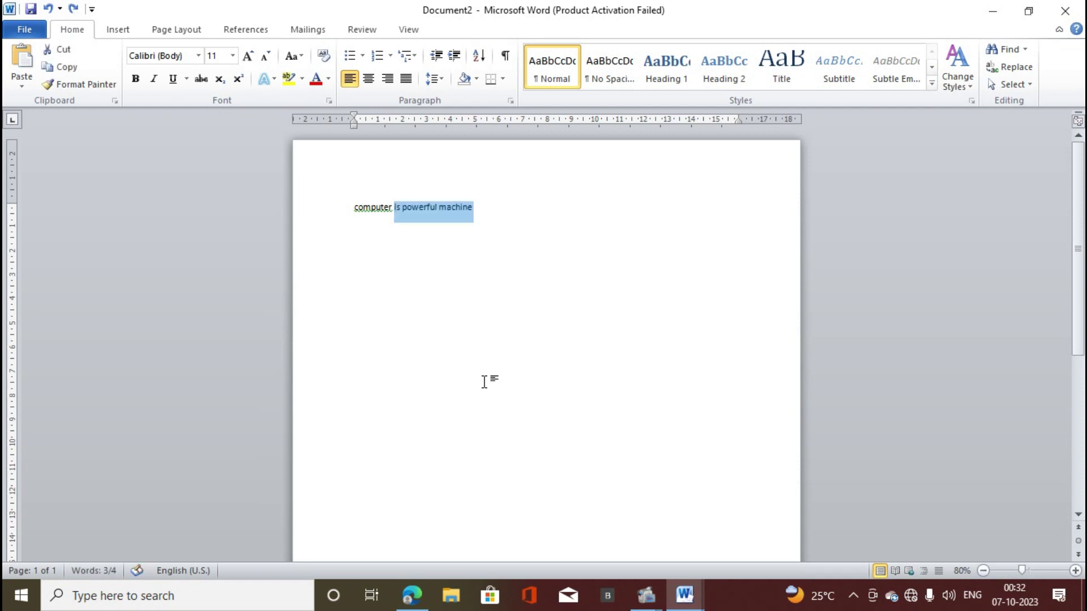
key(Right)
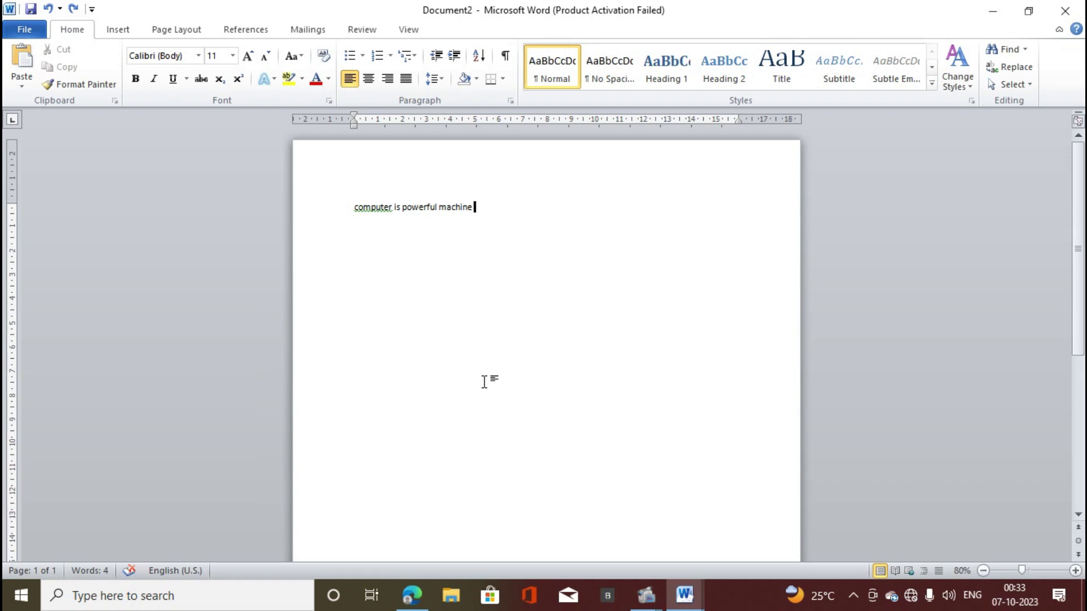
key(ctrl+z)
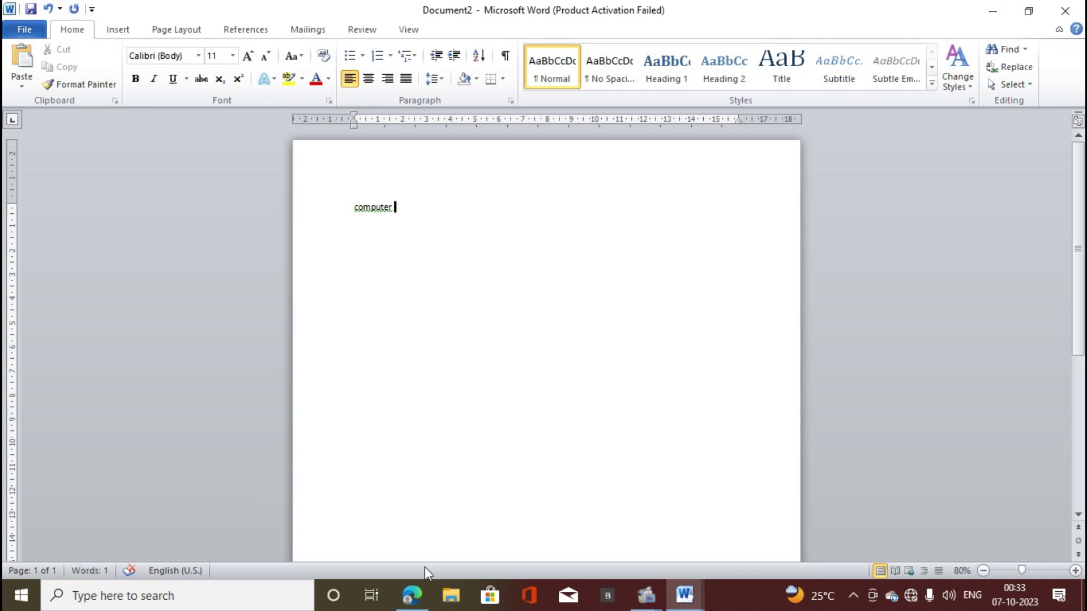
Check the shortcut list in General Shortcuts.pdf in Edge, switch to Document1 in Word and look through its text.
click(412, 594)
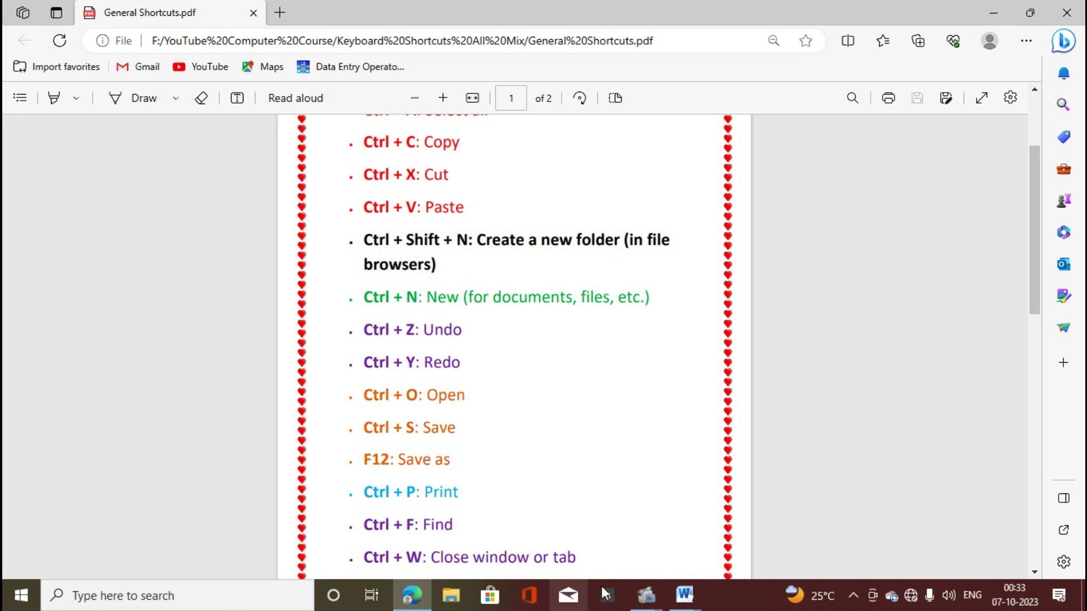
mouse_move(694, 601)
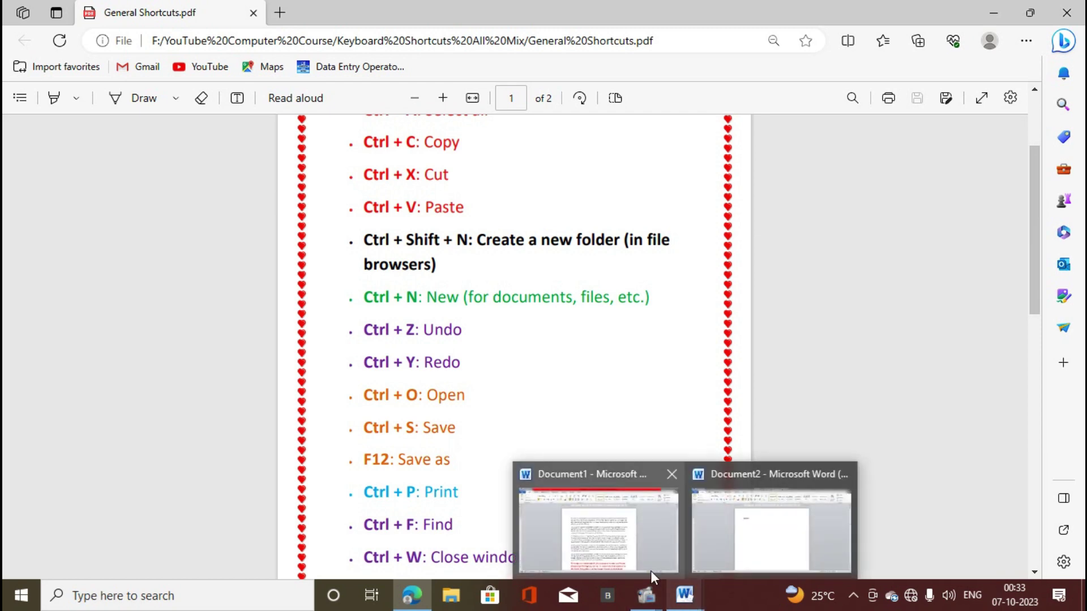
click(643, 557)
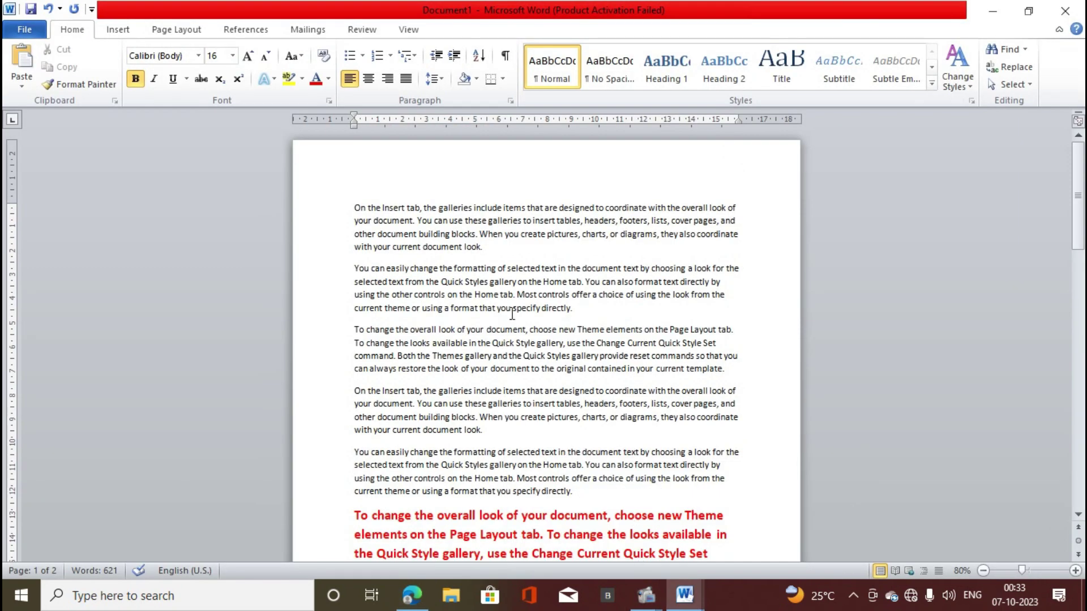
scroll(512, 314, down, 3)
scroll(512, 314, up, 3)
Open the File Organization क्या हैं document from the Documents folder and look through its pages.
key(ctrl+o)
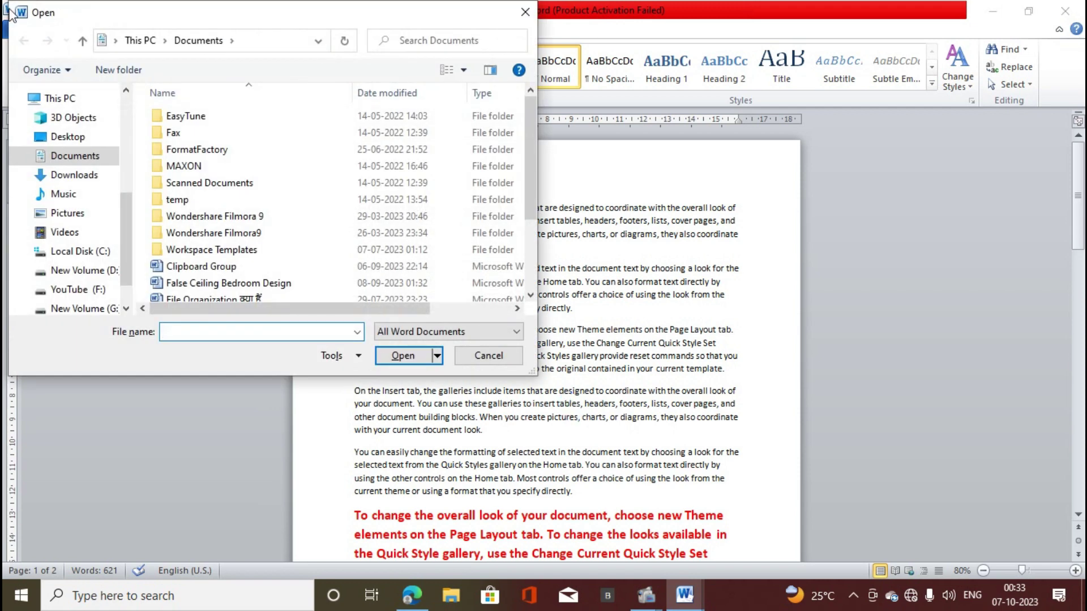
drag(48, 12, 178, 28)
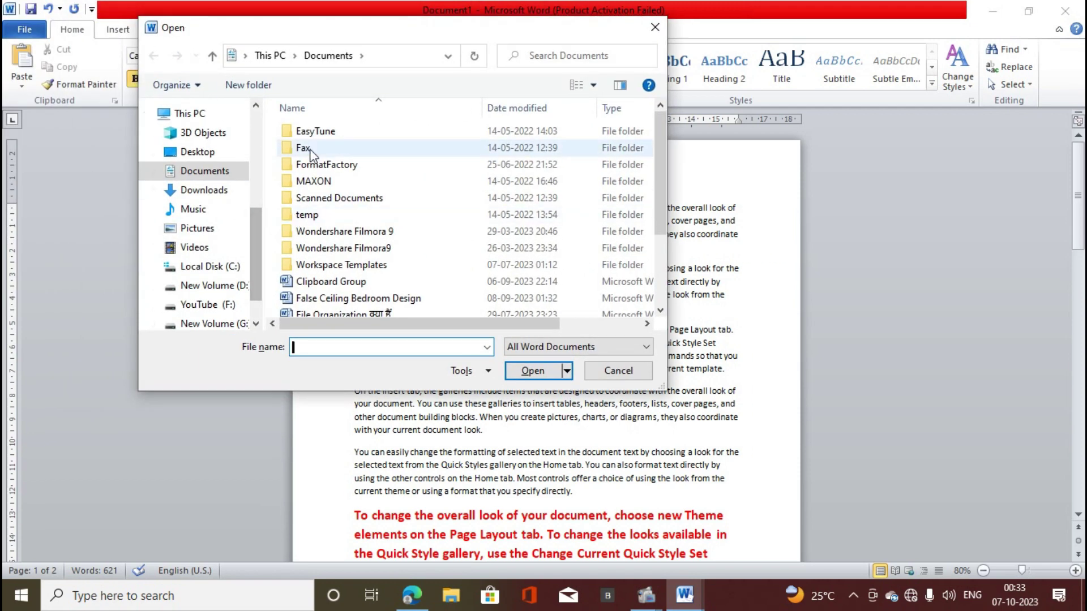
drag(663, 123, 668, 213)
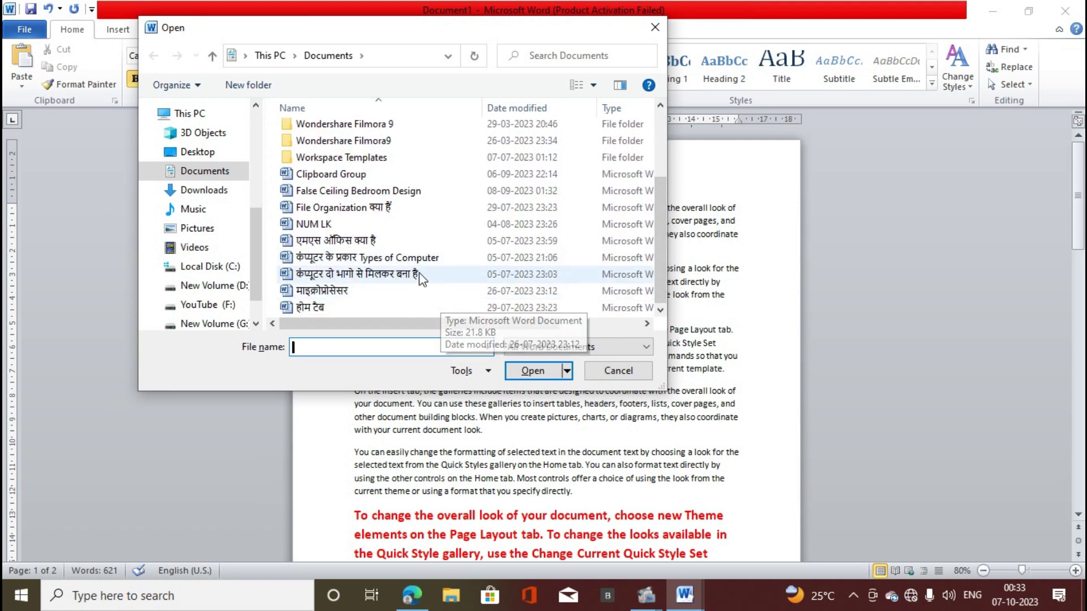
click(372, 213)
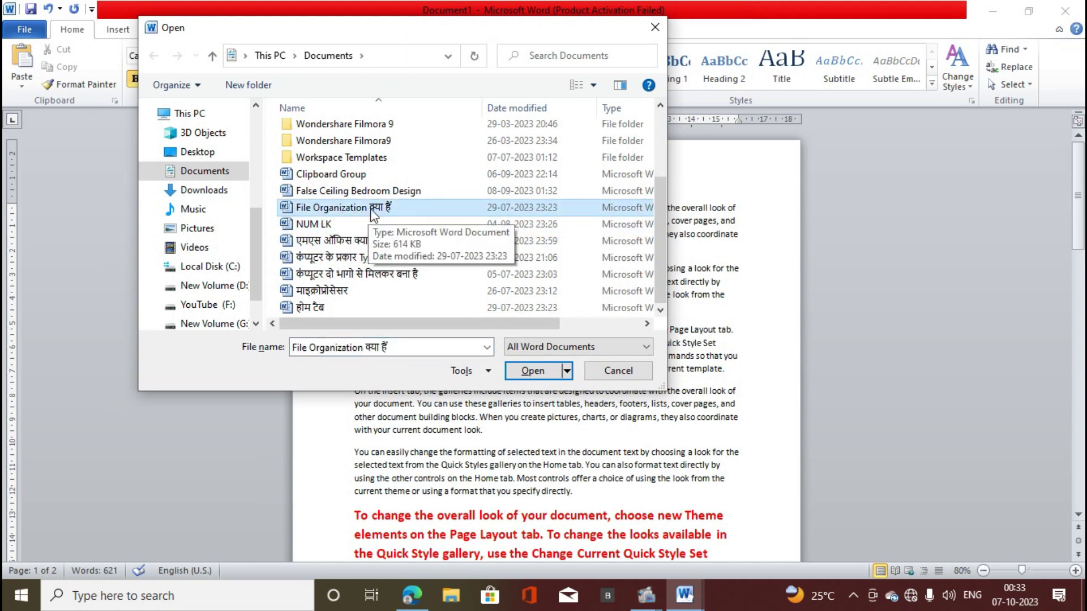
double_click(372, 212)
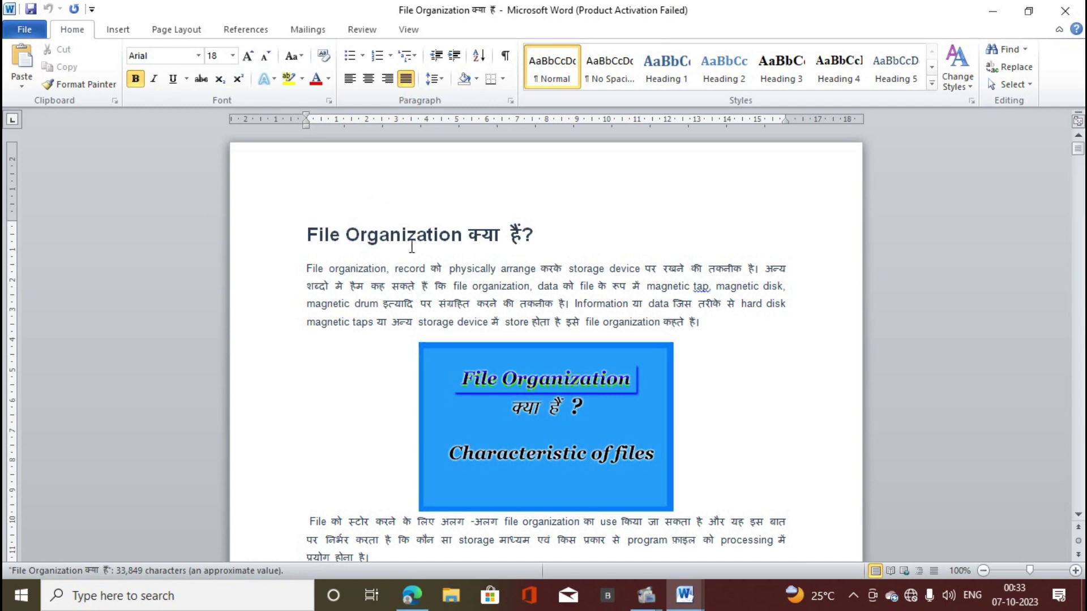
scroll(426, 305, down, 1)
scroll(426, 304, down, 15)
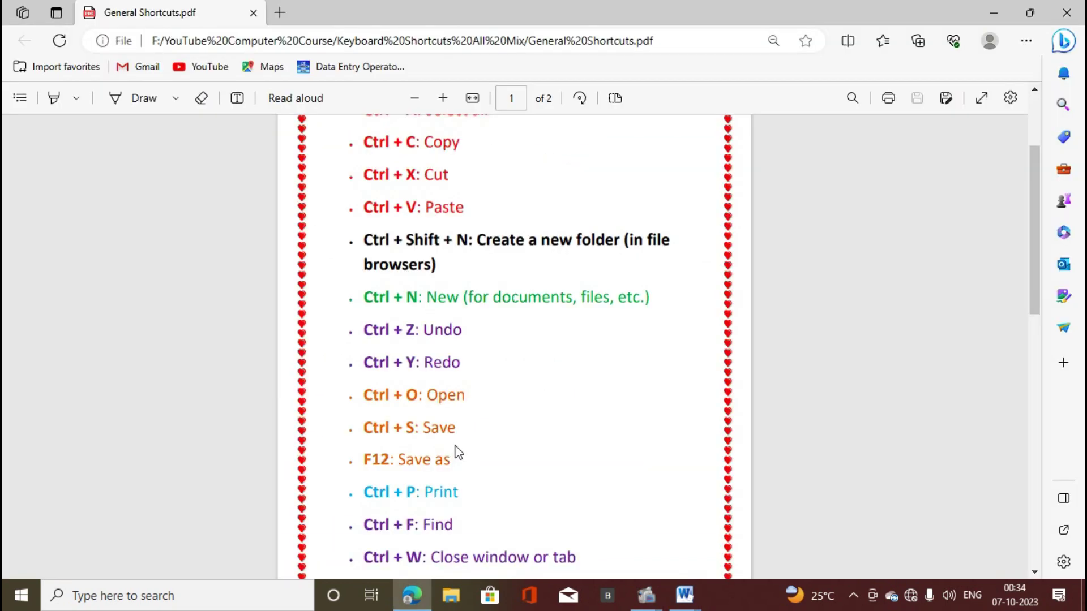
Highlight the Save entry in General Shortcuts.pdf, check Document2 in Word and switch to the most important file document.
drag(455, 430, 354, 439)
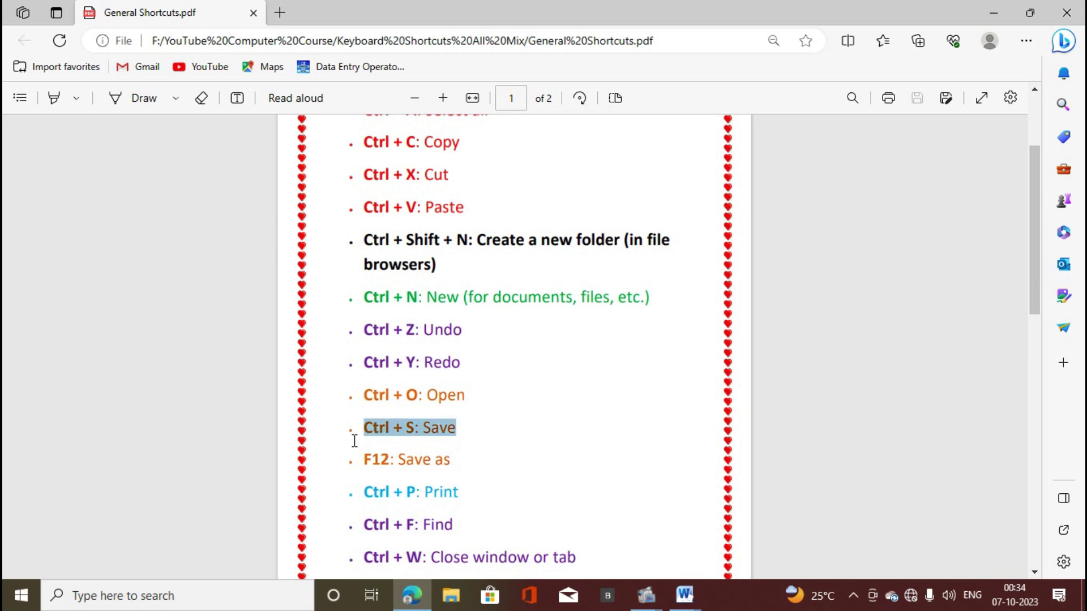
click(422, 428)
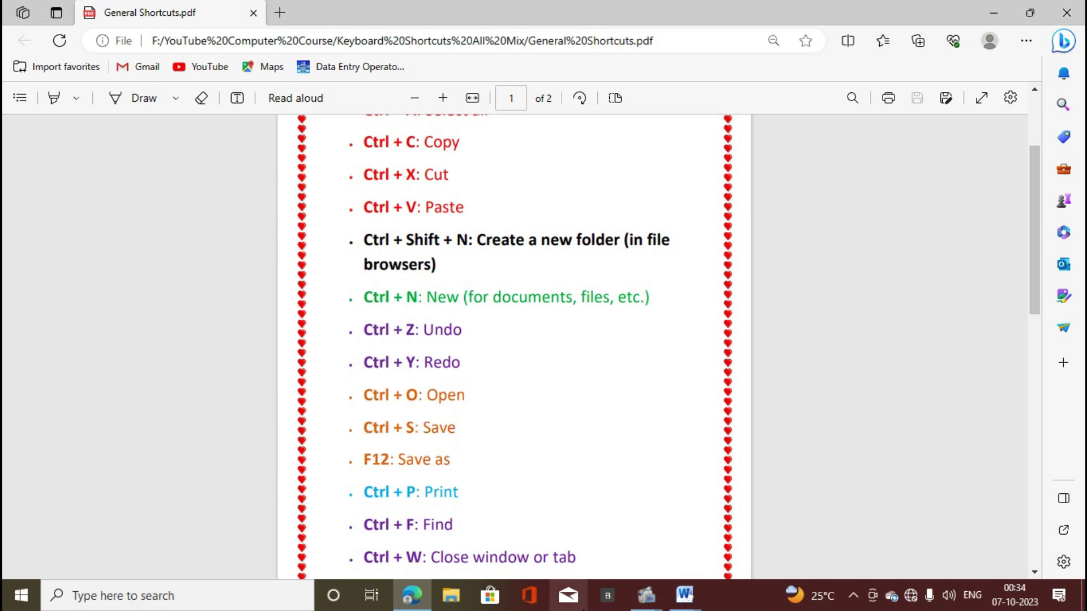
mouse_move(685, 600)
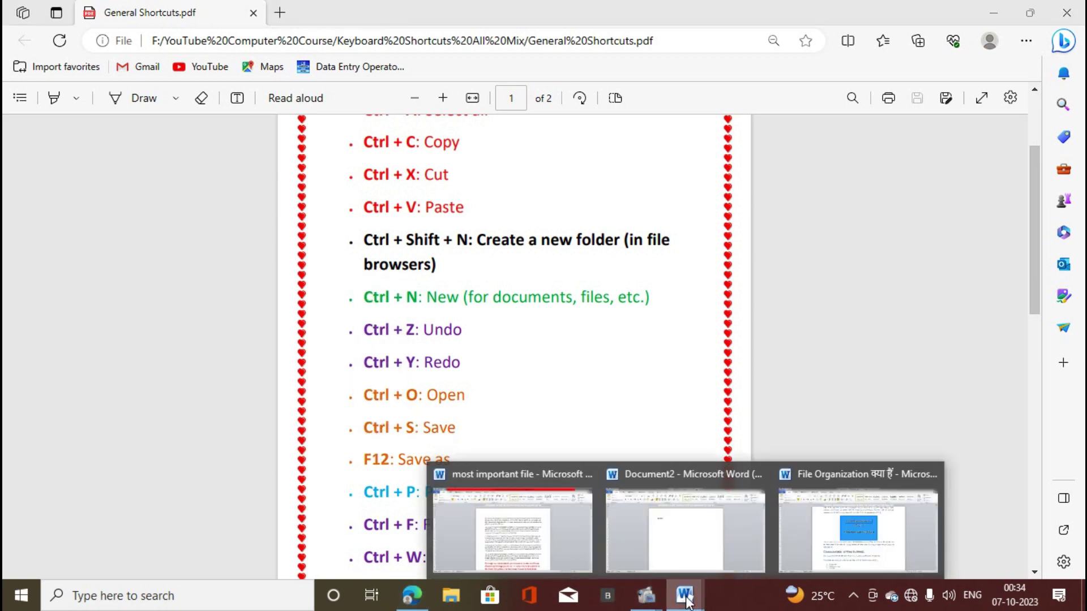
click(688, 548)
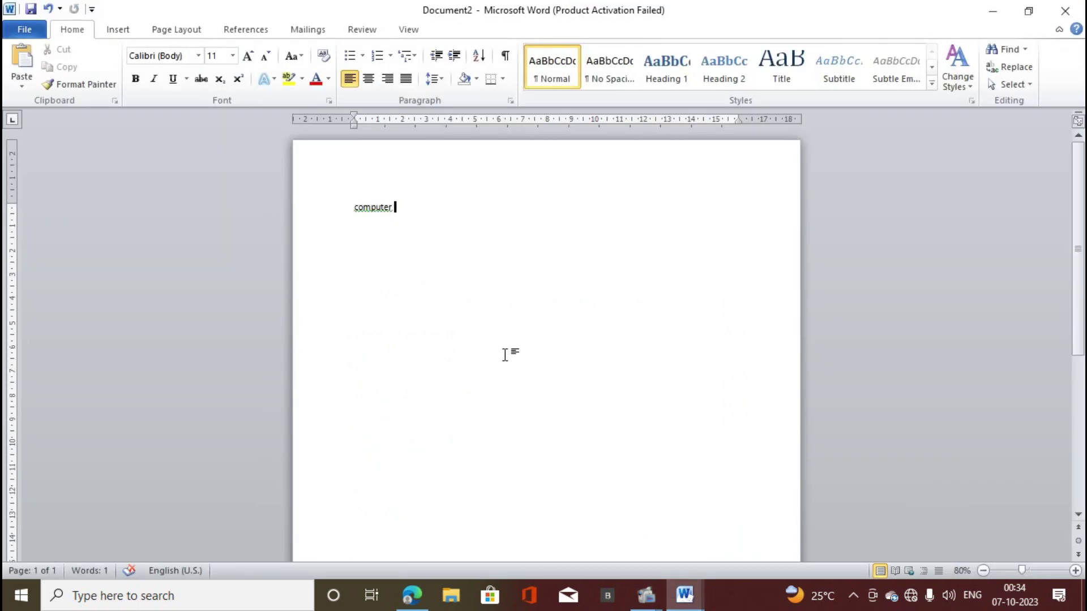
click(695, 595)
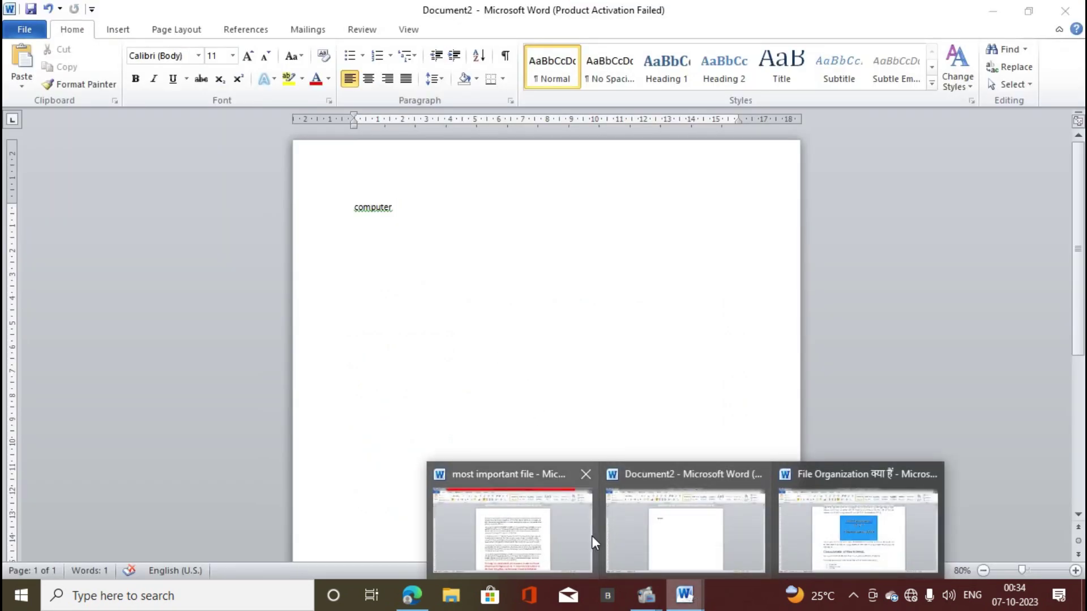
click(515, 547)
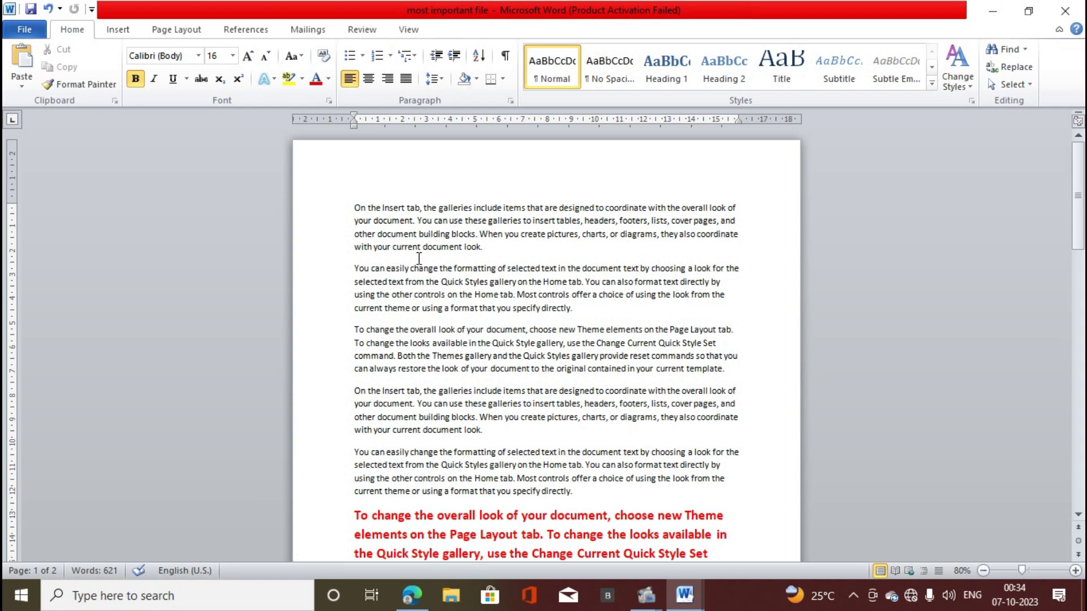
Delete the large bold red paragraph about changing the overall look in the most important file document.
scroll(379, 517, down, 6)
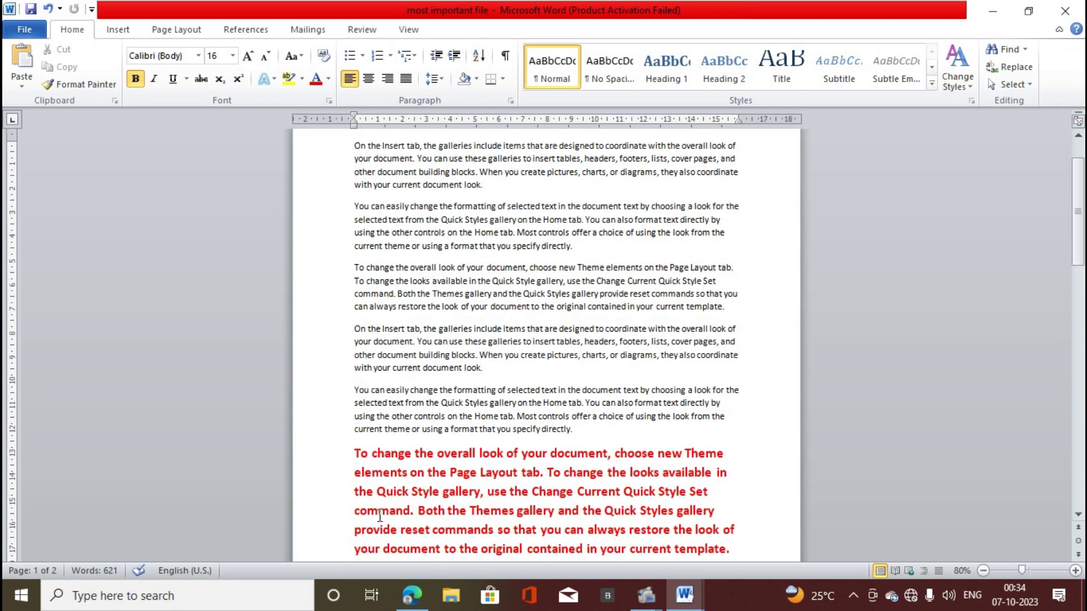
drag(440, 538, 240, 274)
key(Delete)
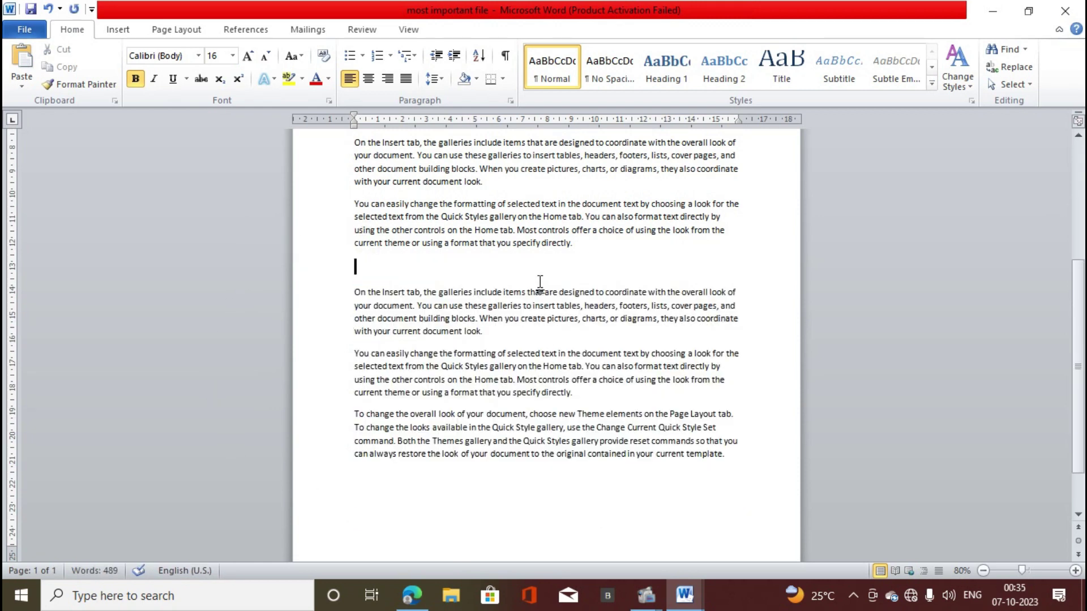
Save the most important file document under its existing name and close it.
click(14, 28)
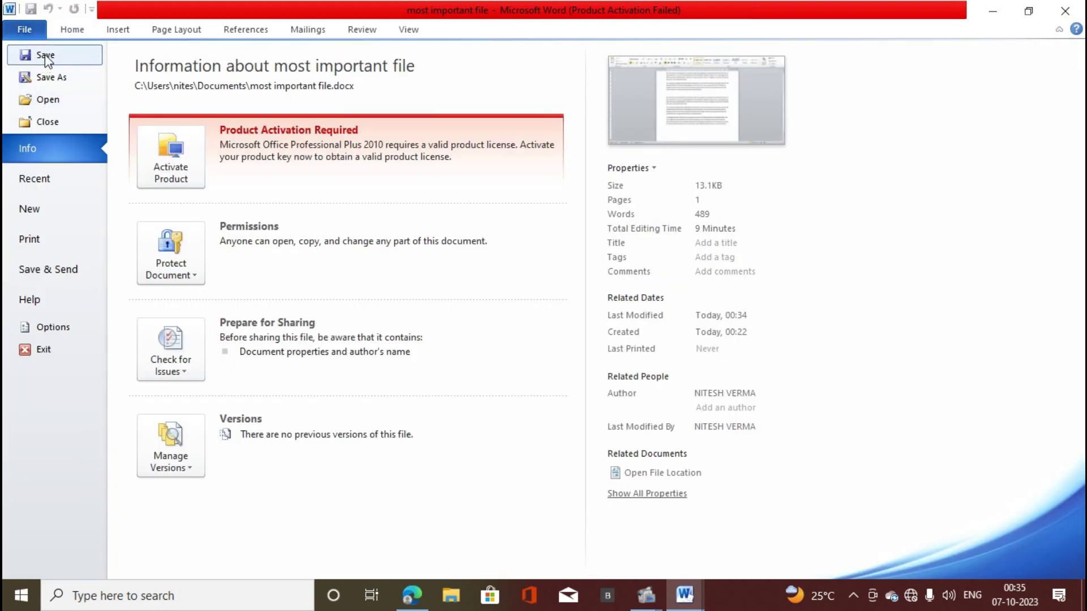
click(73, 28)
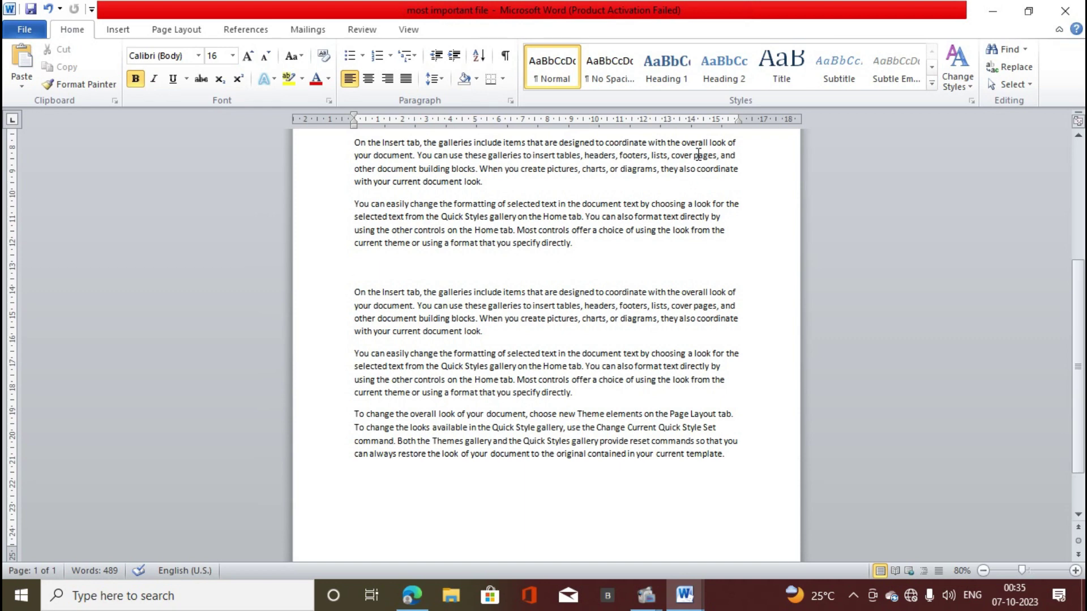
click(1077, 8)
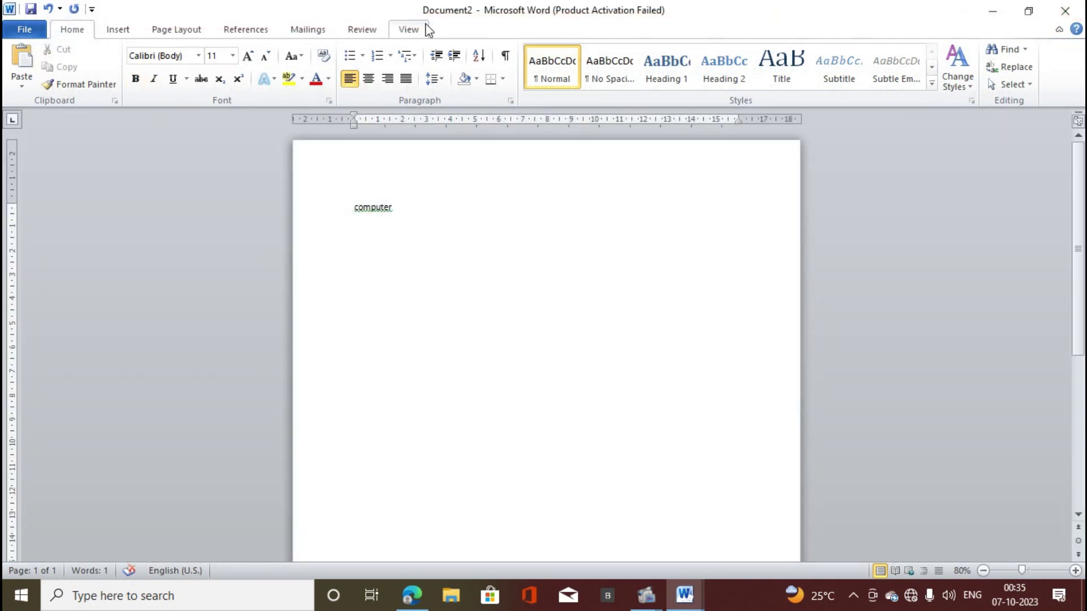
Check the list of recent documents and reopen most important file from the Documents folder.
click(39, 27)
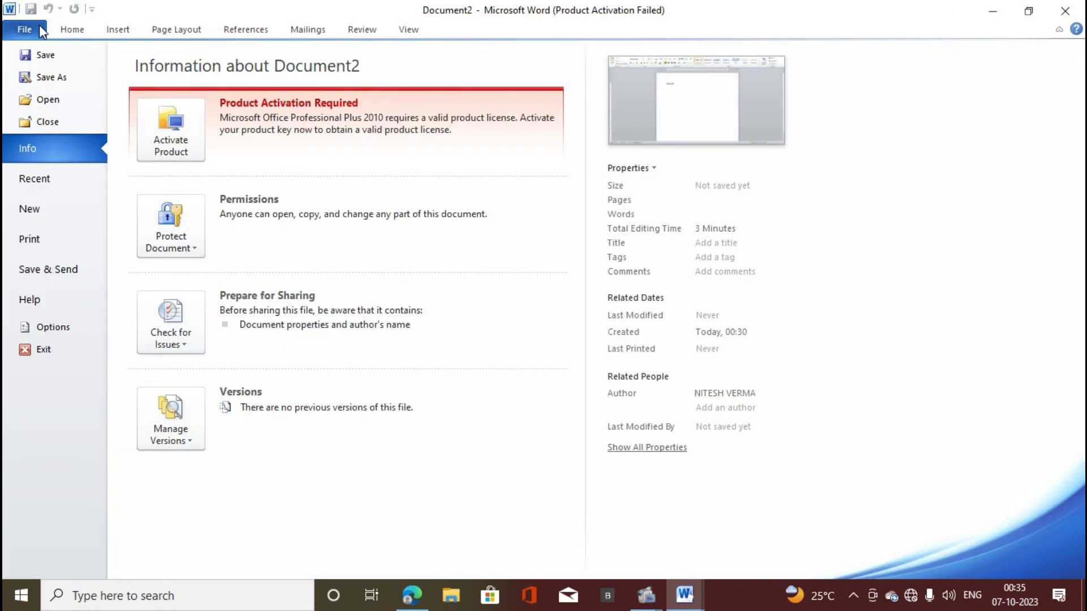
click(35, 179)
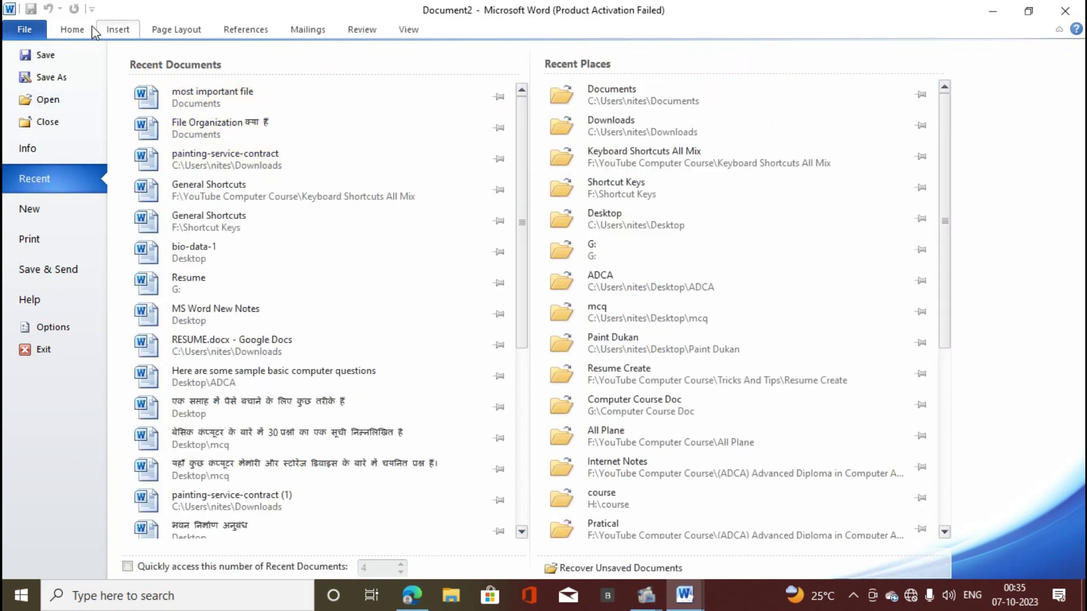
click(72, 29)
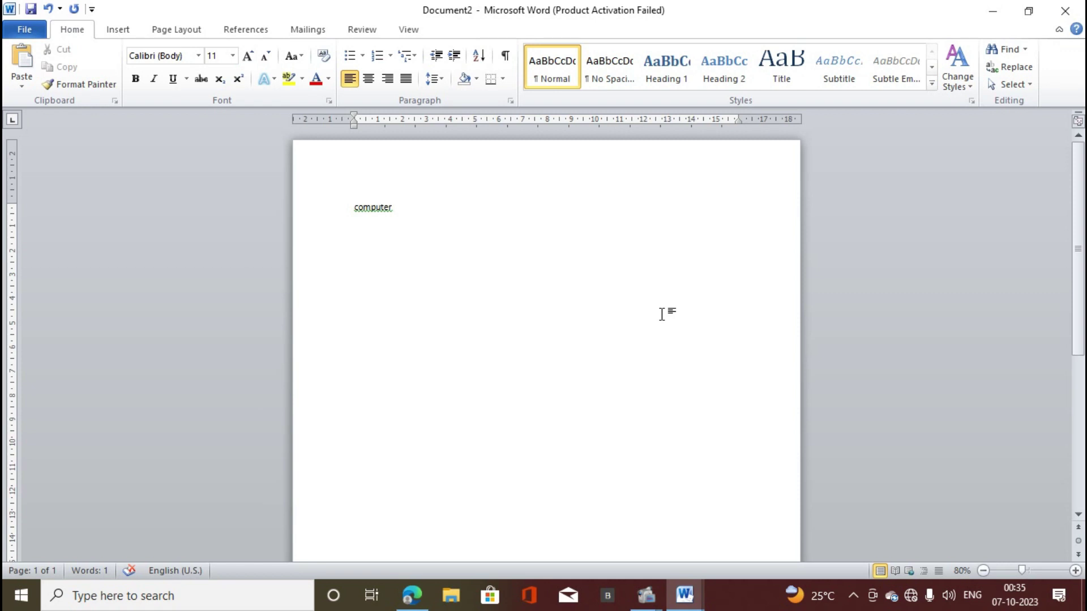
key(ctrl+o)
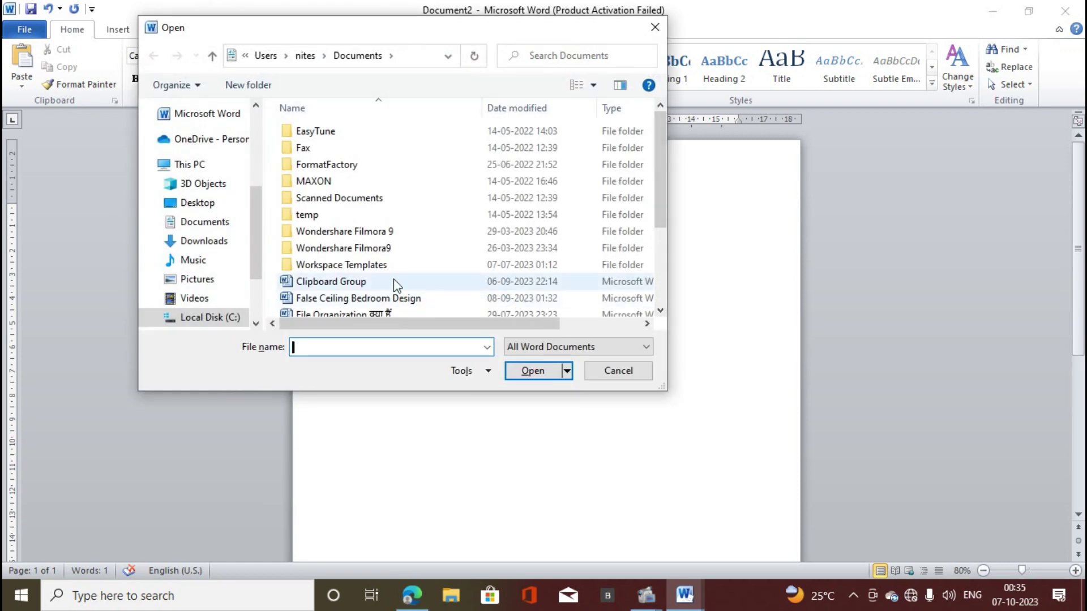
scroll(392, 280, down, 2)
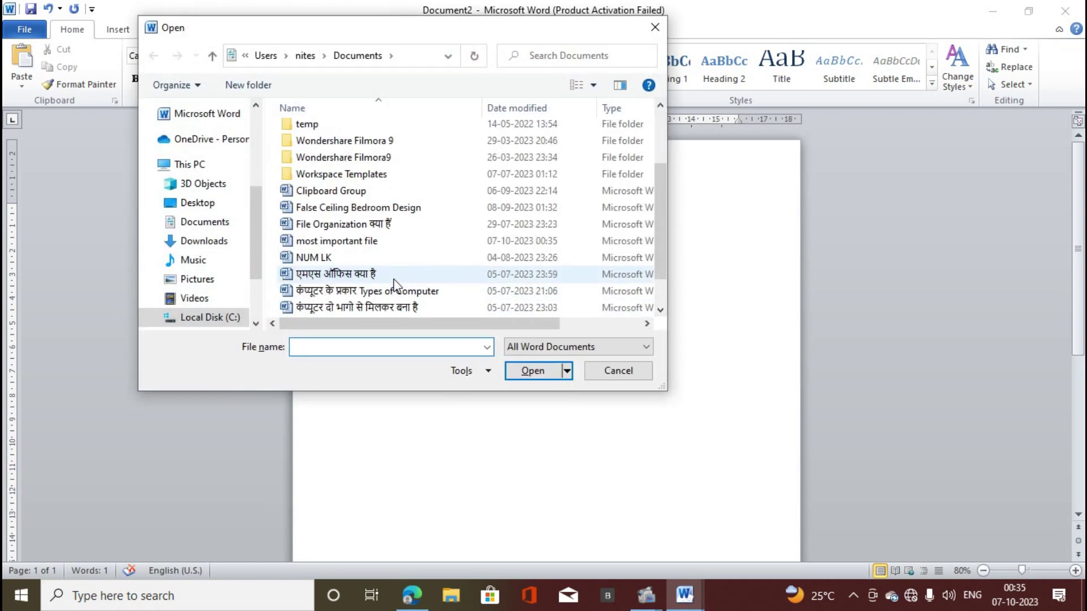
click(373, 242)
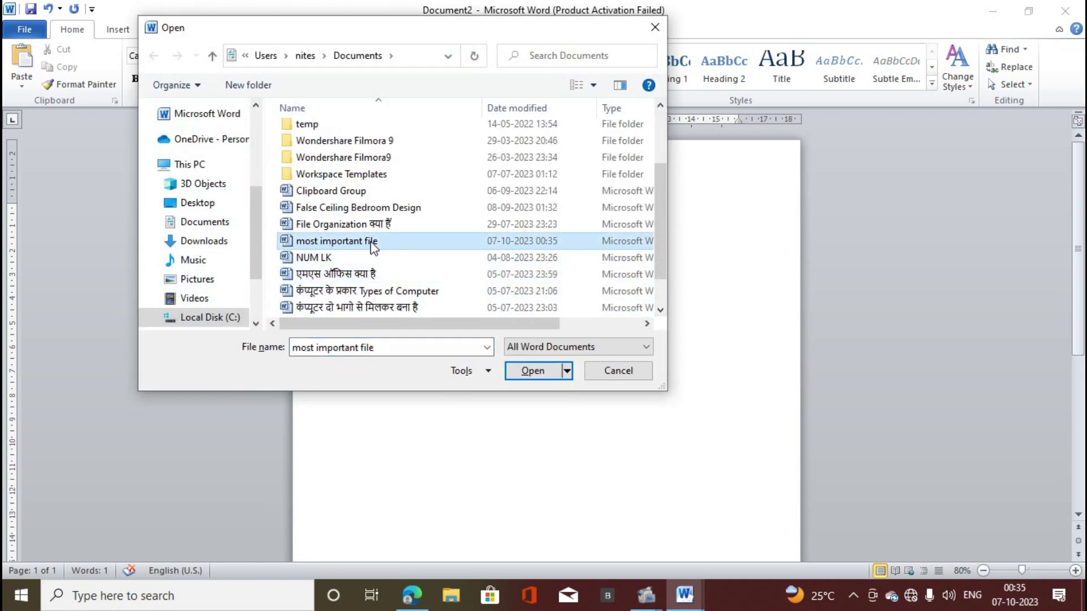
click(535, 371)
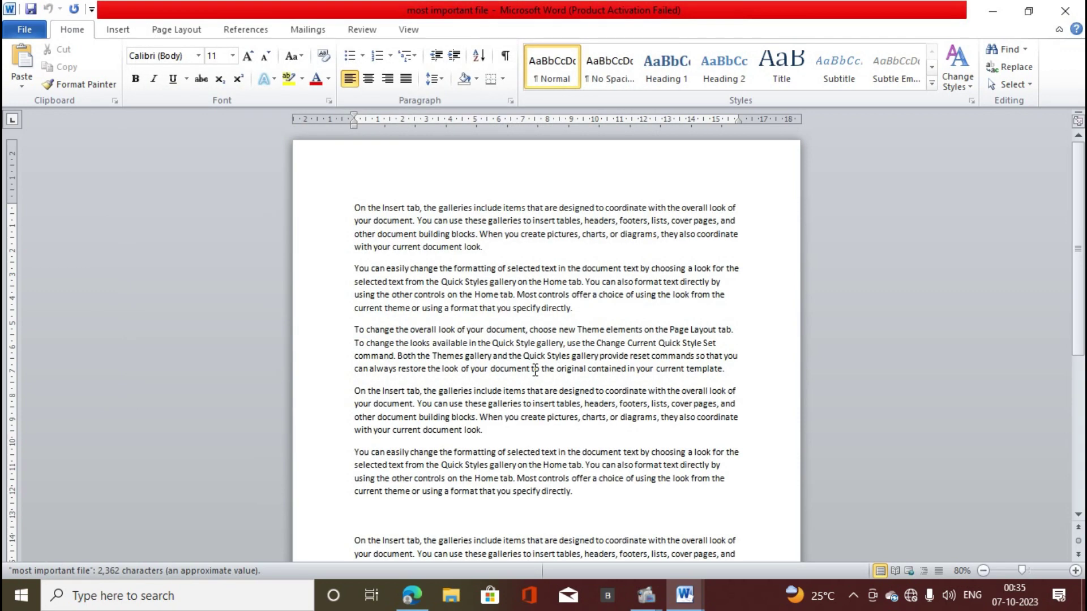
Insert the text "dfmgbkdfngldfkgnmlk" on the empty line between the paragraphs of the most important file document.
scroll(534, 371, down, 10)
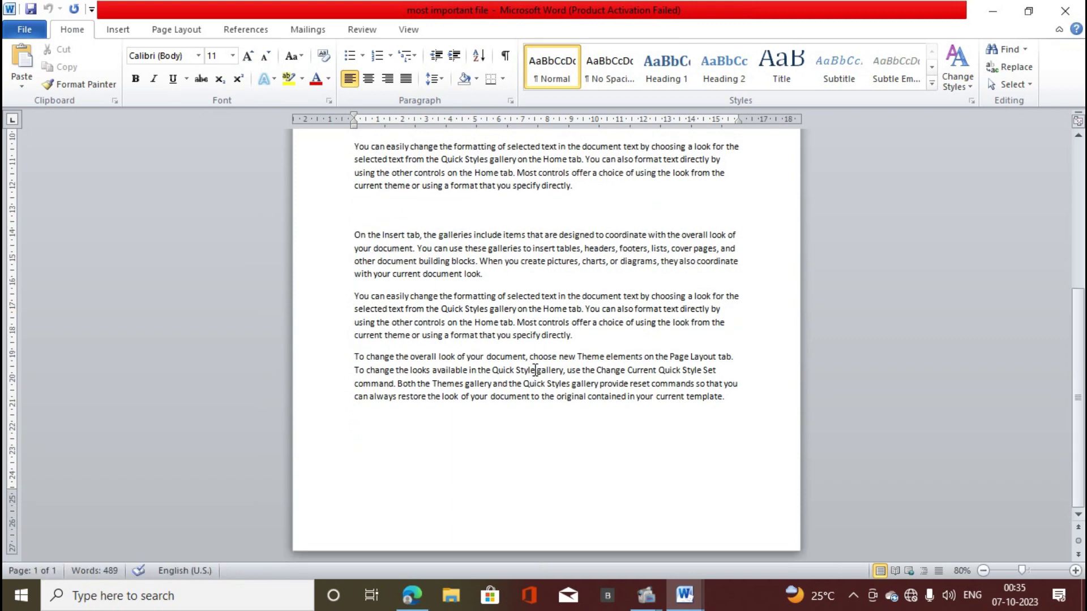
scroll(535, 371, up, 3)
click(595, 297)
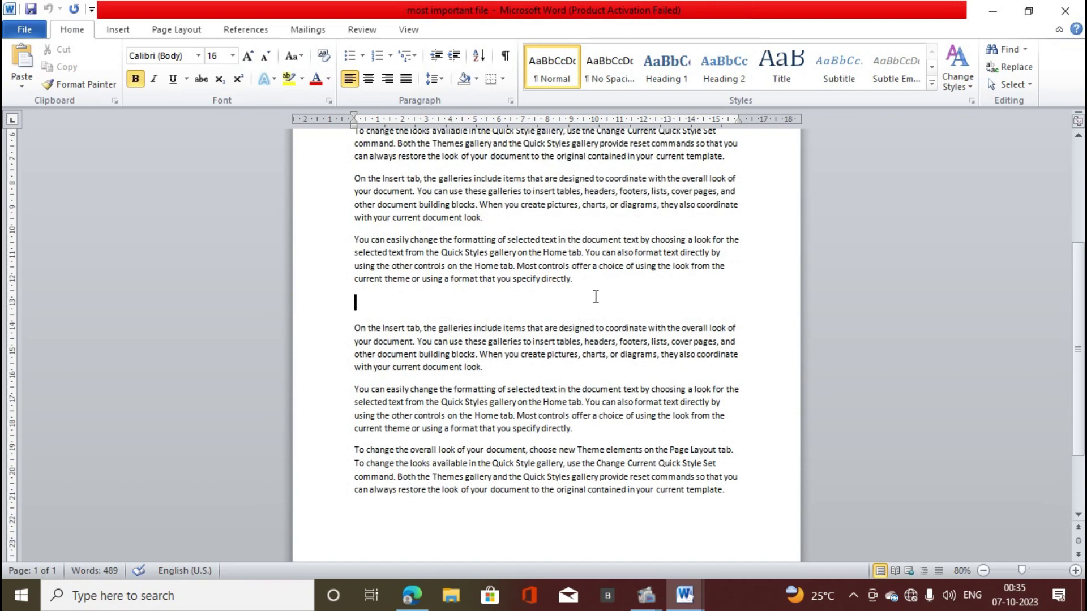
text(dfmgbkdfngldfkgnmlk)
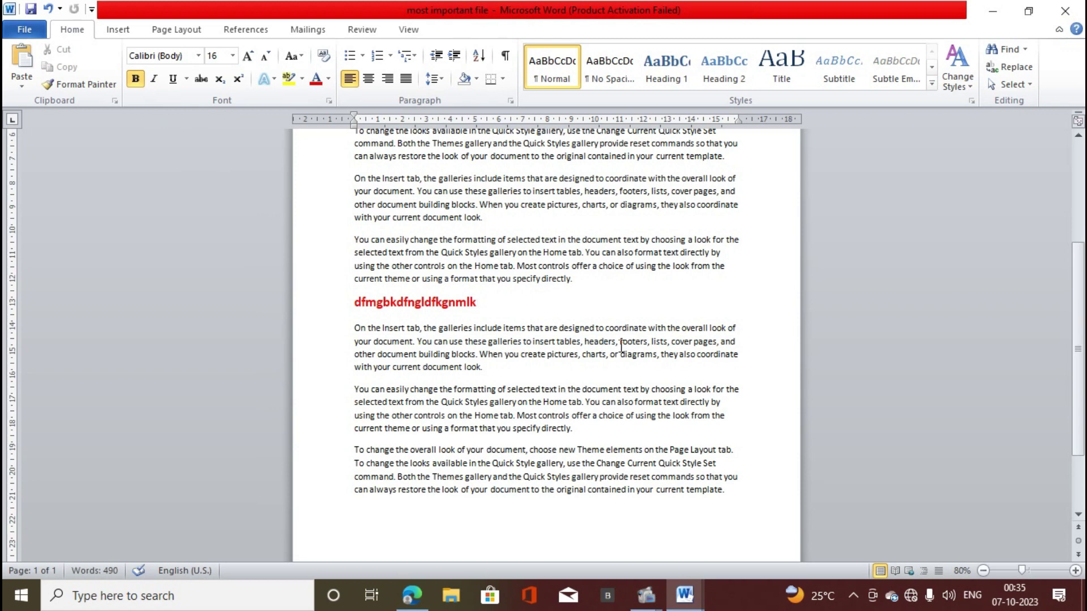
Switch to Document2 and save it as a Word Document named computer in the Documents folder.
mouse_move(686, 594)
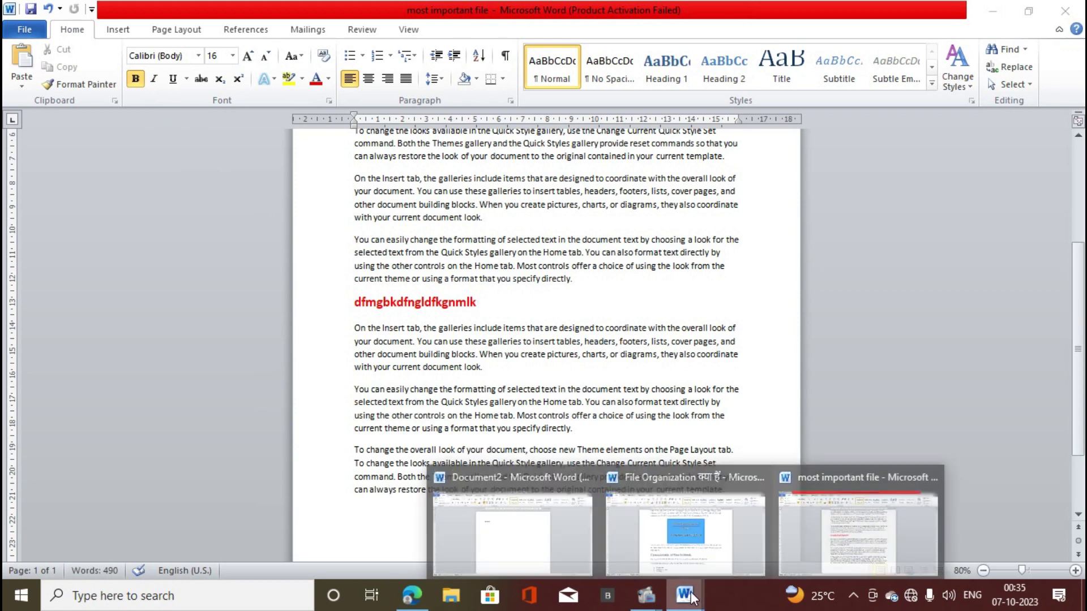
click(711, 538)
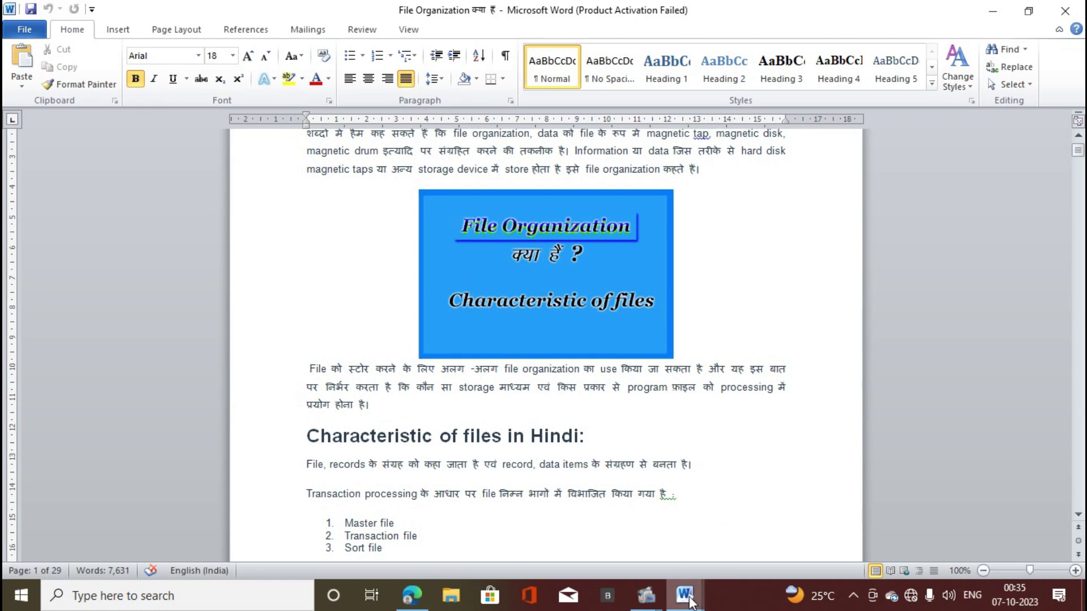
mouse_move(685, 595)
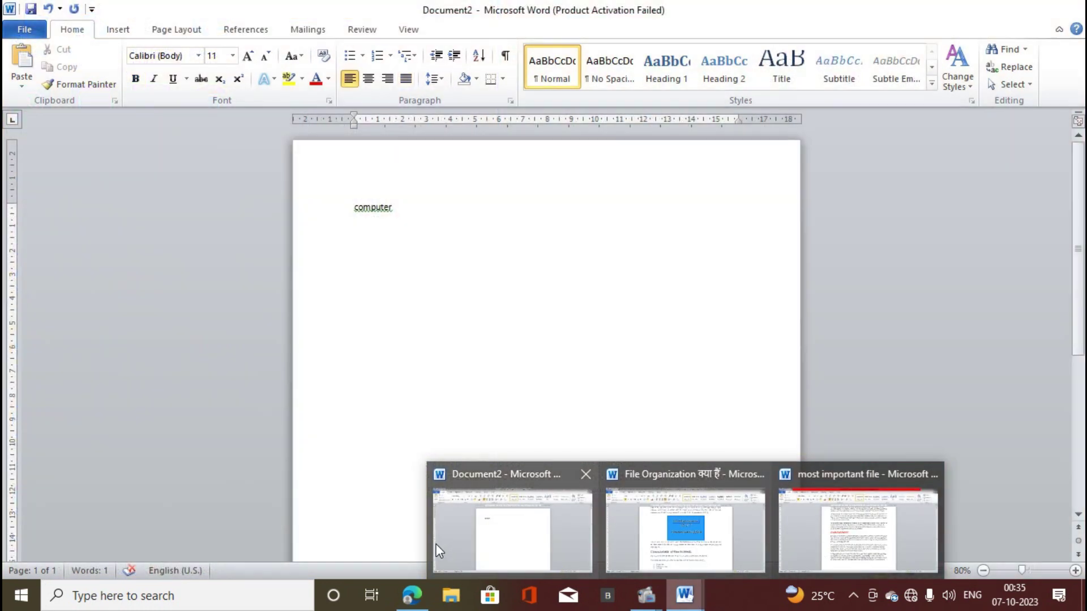
click(538, 553)
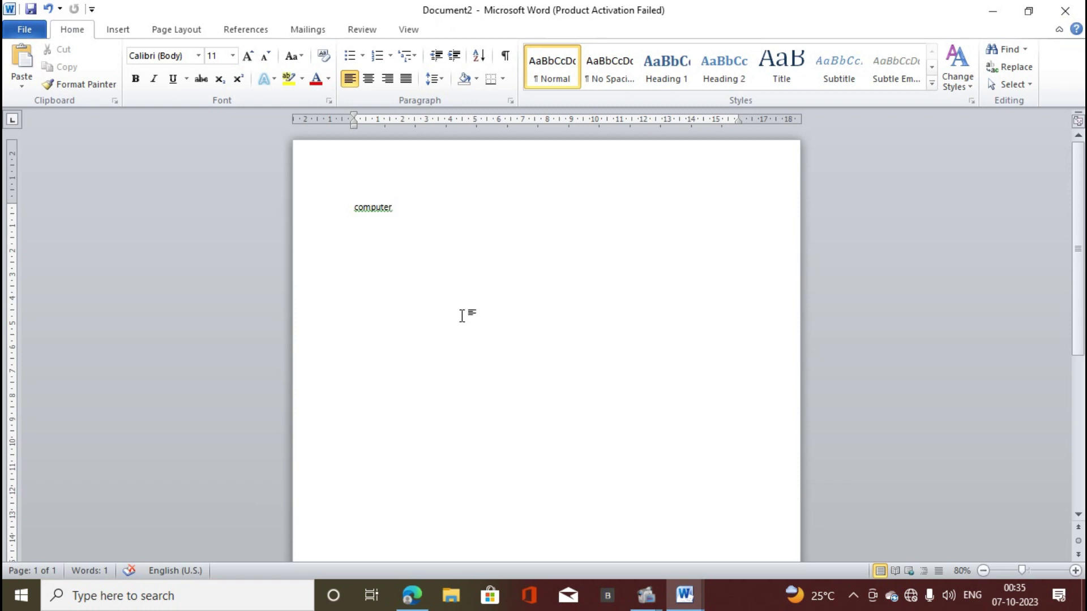
key(ctrl+s)
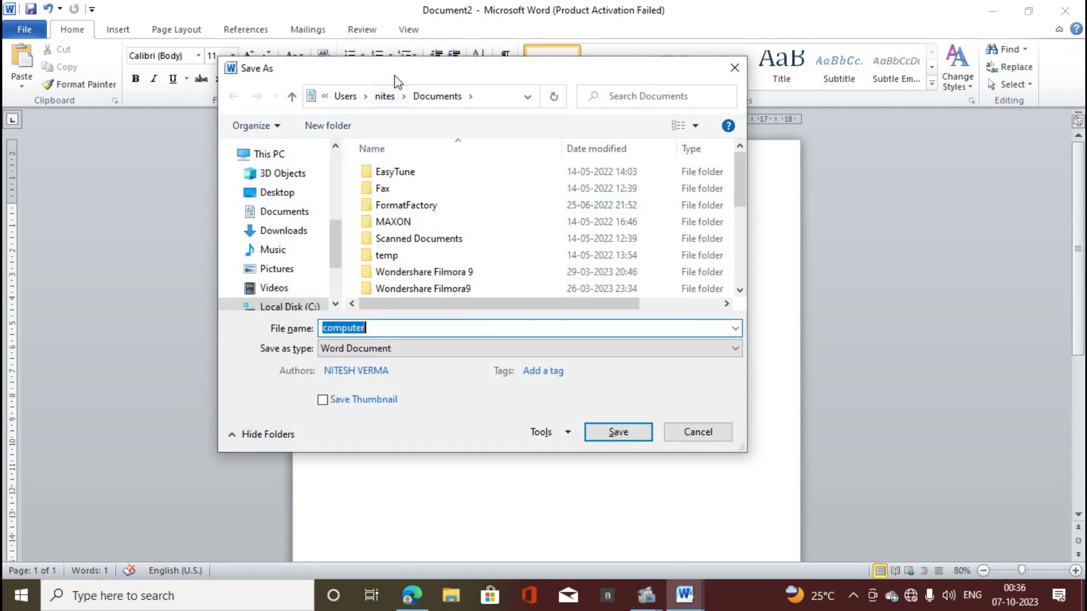
key(Escape)
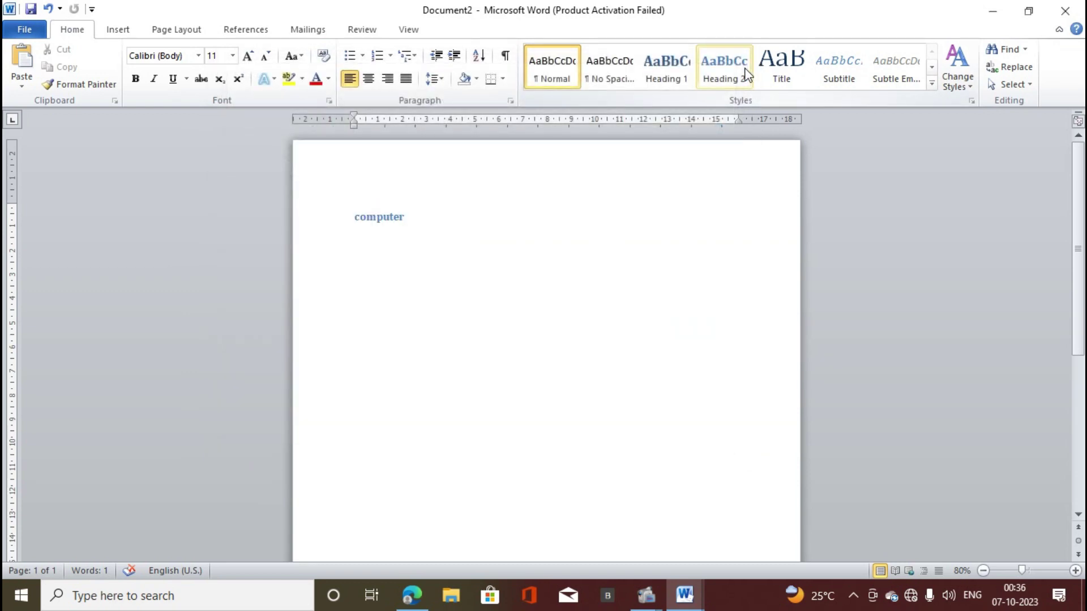
key(ctrl+s)
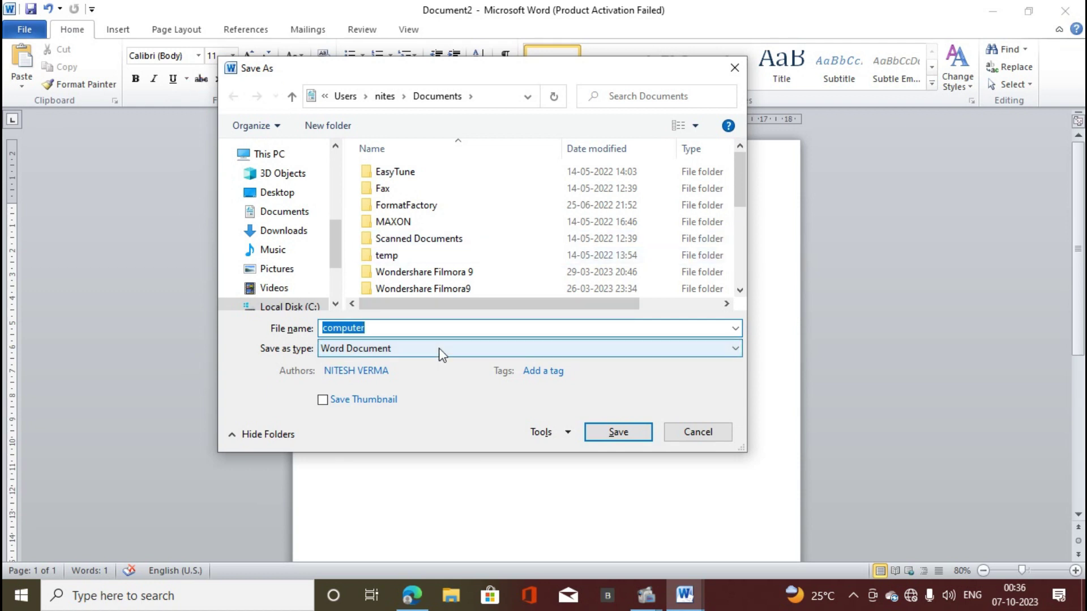
click(634, 435)
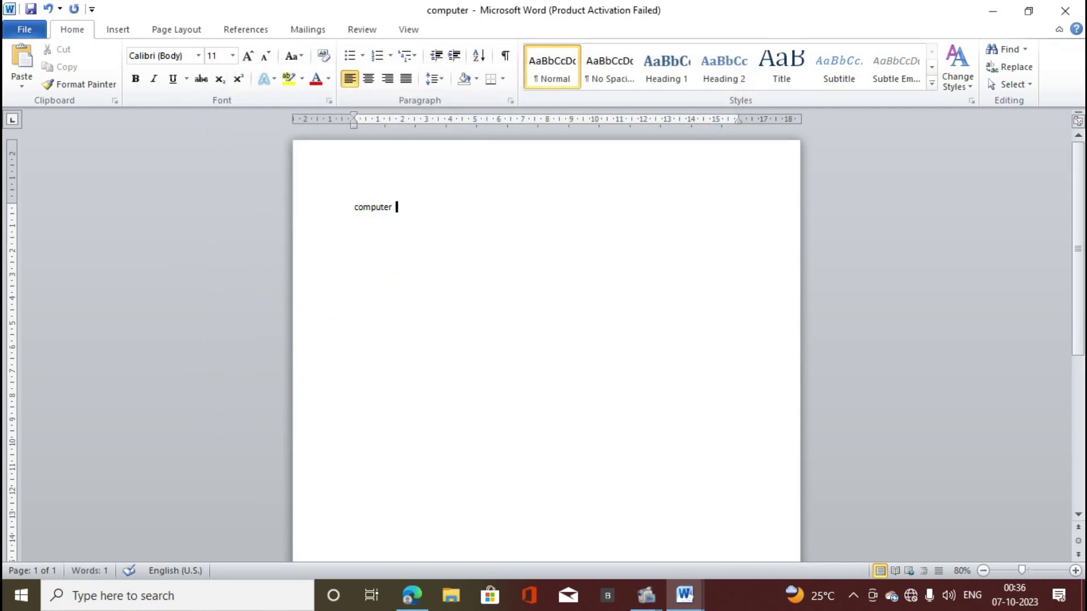
Add "is a machine" after the word computer and check the shortcut list in General Shortcuts.pdf in Edge.
text(is a machine)
key(alt+Tab)
scroll(480, 424, down, 3)
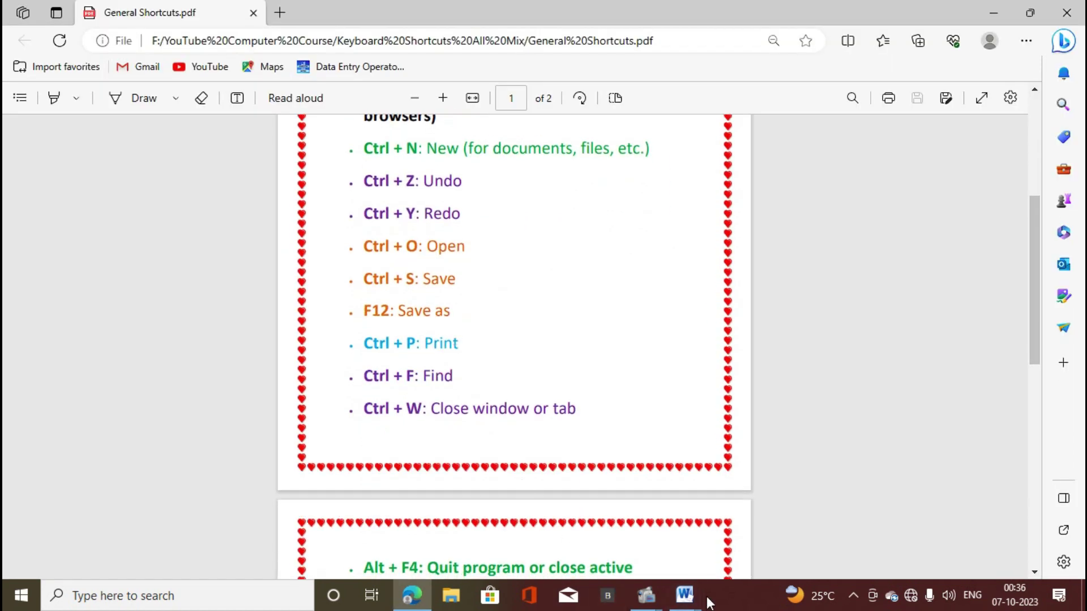
Switch to the File Organization क्या हैं document in Word and open its print settings.
mouse_move(686, 602)
click(691, 545)
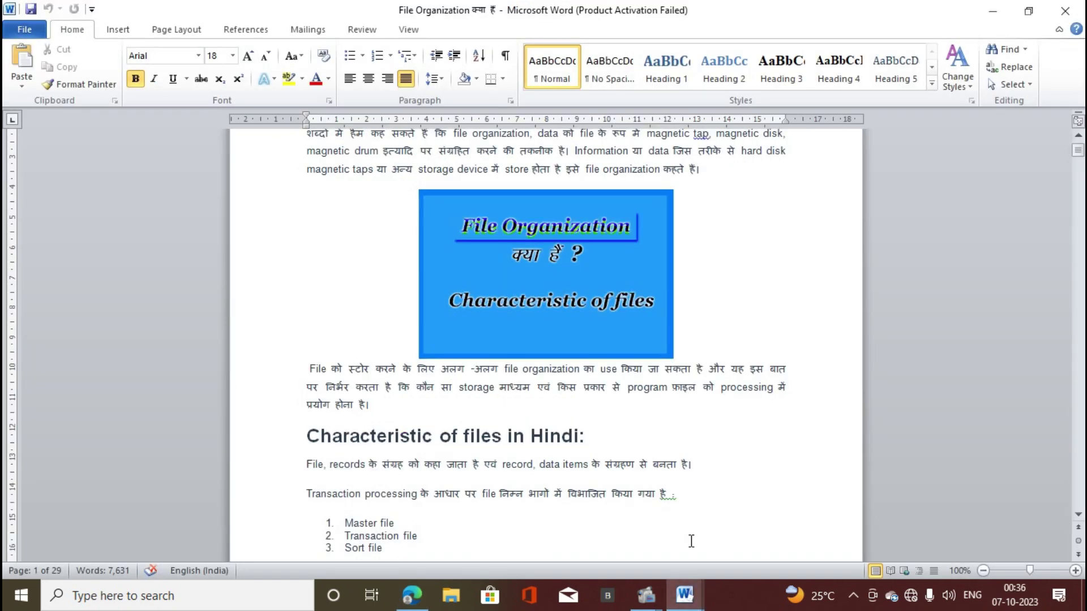
key(ctrl+p)
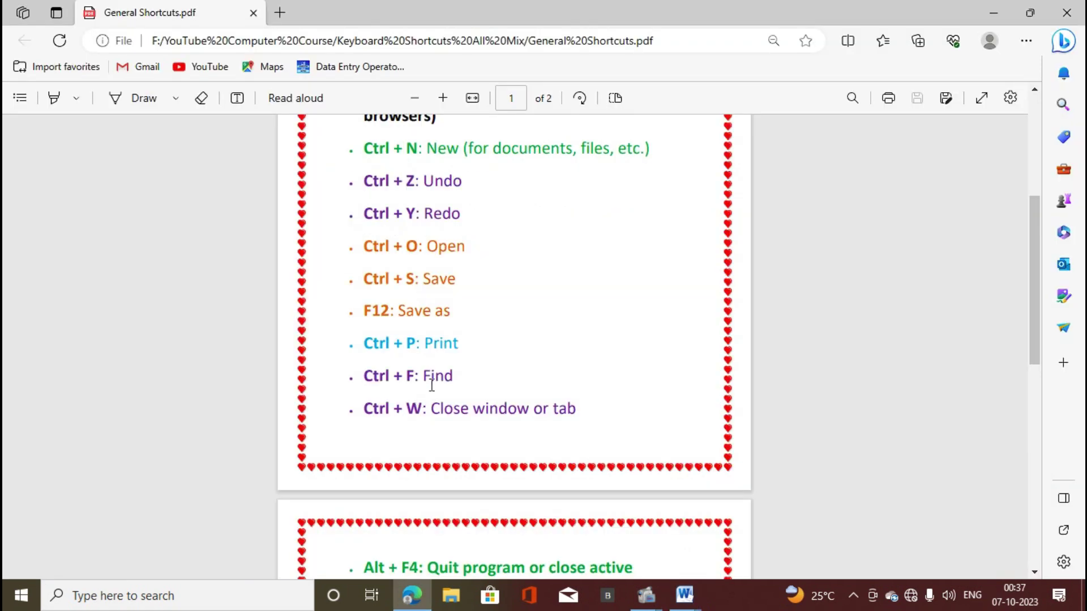
Highlight the Find entry in General Shortcuts.pdf and switch to the most important file document in Word.
drag(457, 376, 378, 376)
click(521, 375)
mouse_move(676, 596)
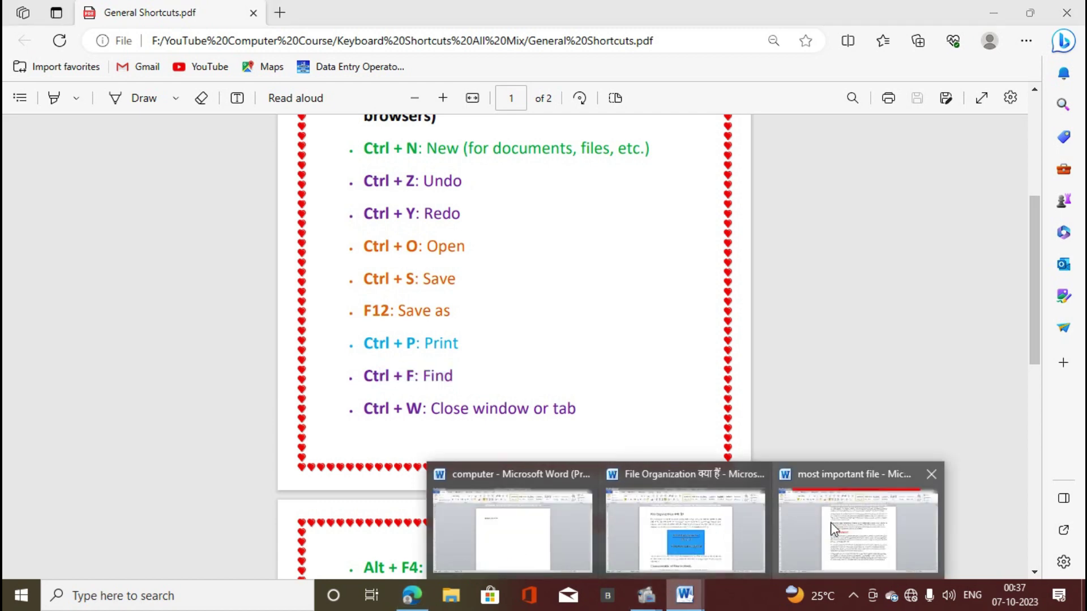
click(837, 496)
scroll(567, 337, up, 5)
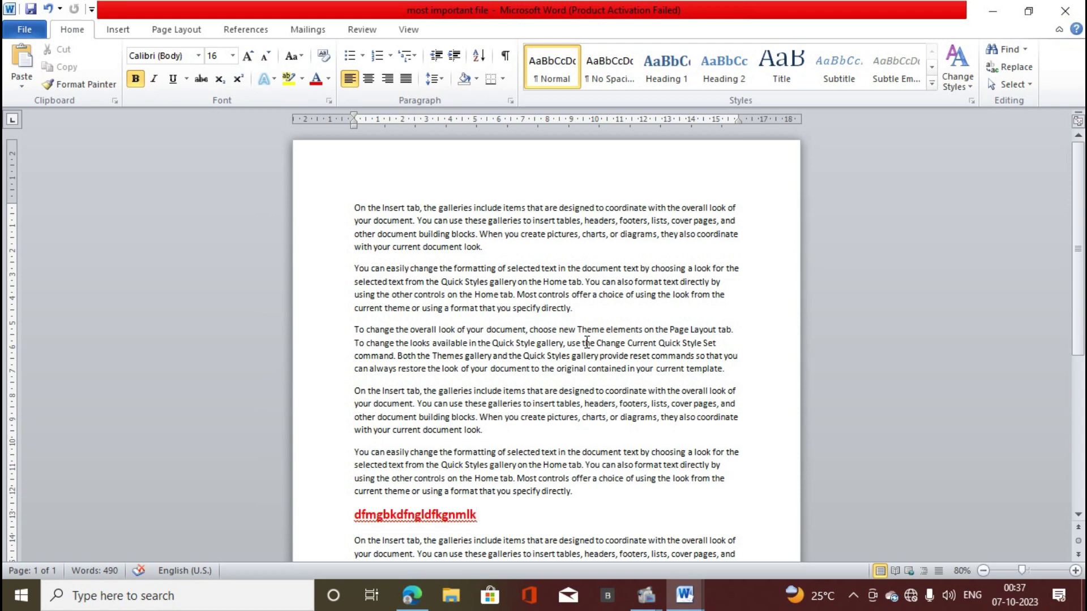
Search the most important file document for "layout" and look through the highlighted matches on the page.
key(ctrl+f)
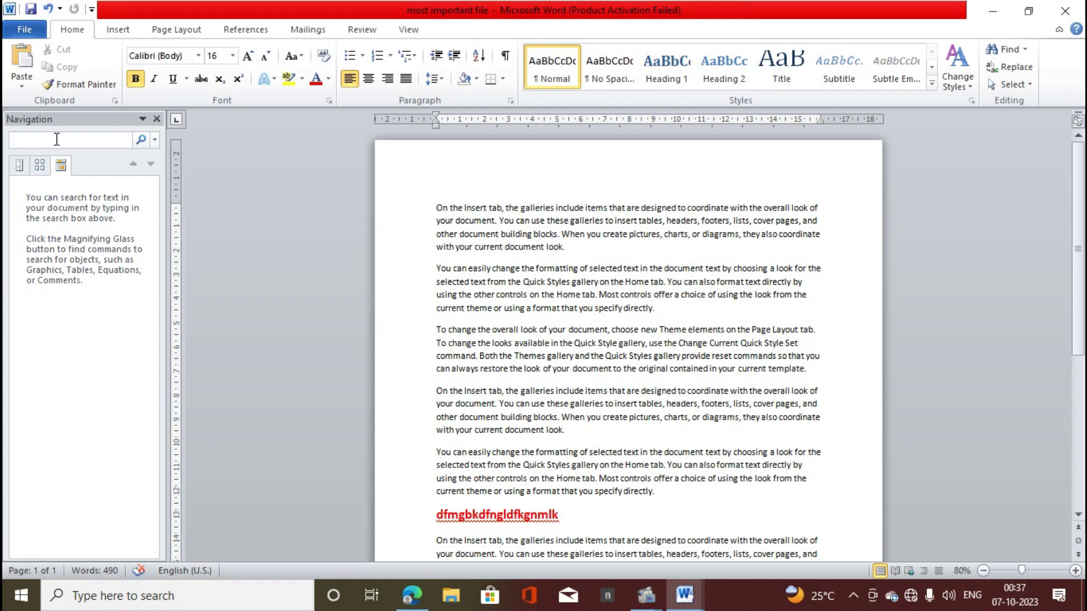
text(layout)
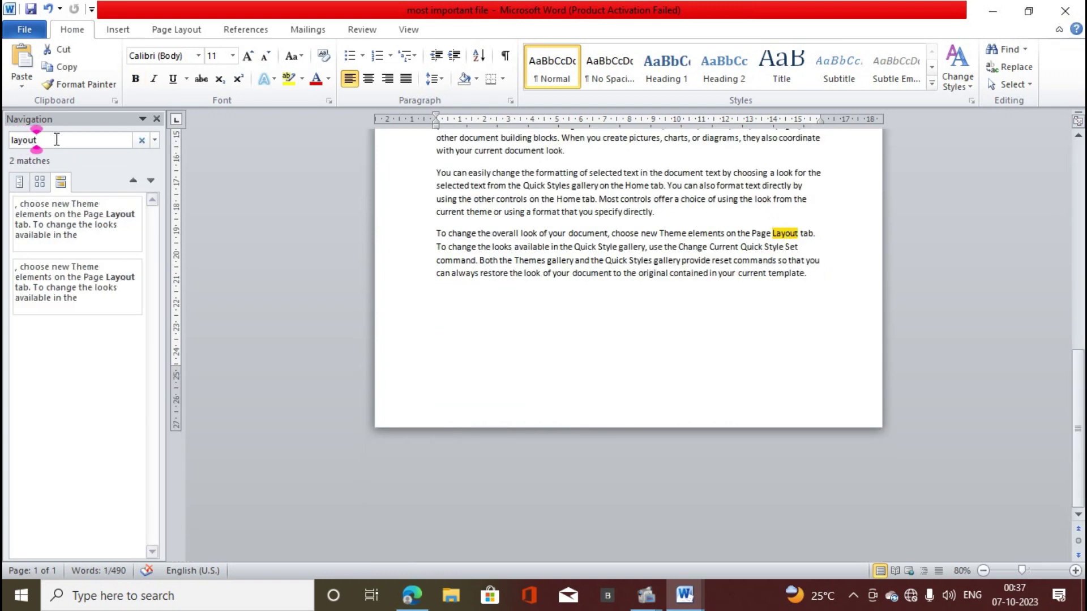
scroll(789, 241, up, 5)
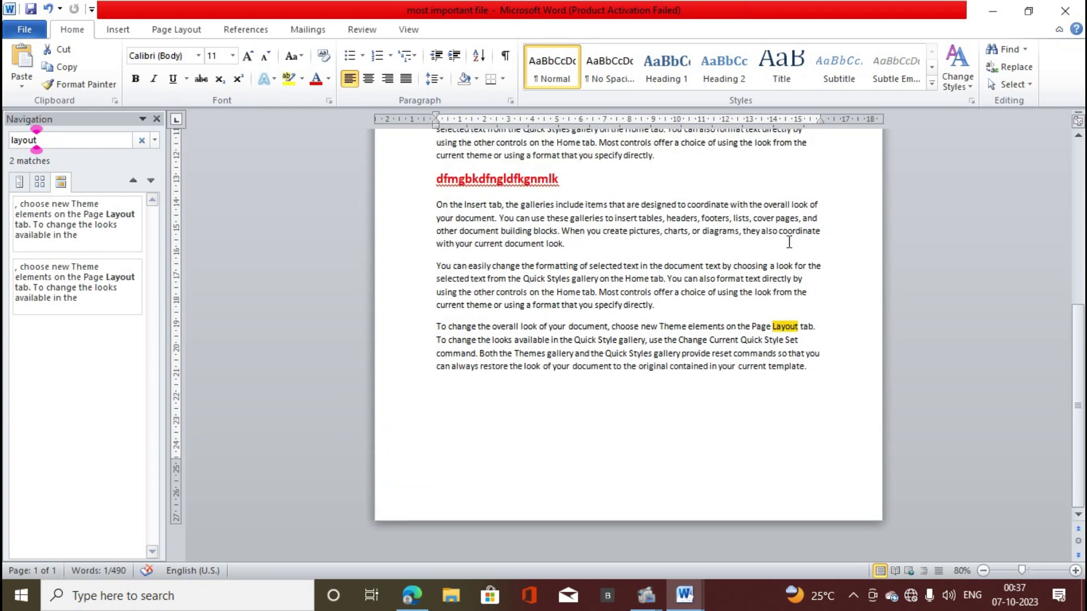
scroll(788, 242, up, 3)
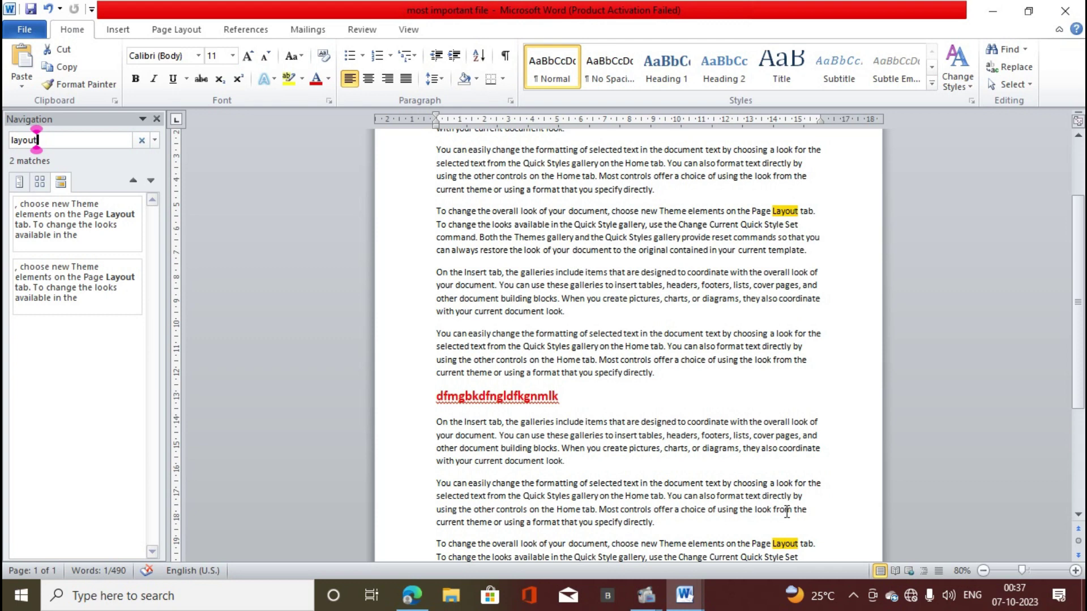
scroll(779, 471, up, 3)
scroll(584, 341, down, 7)
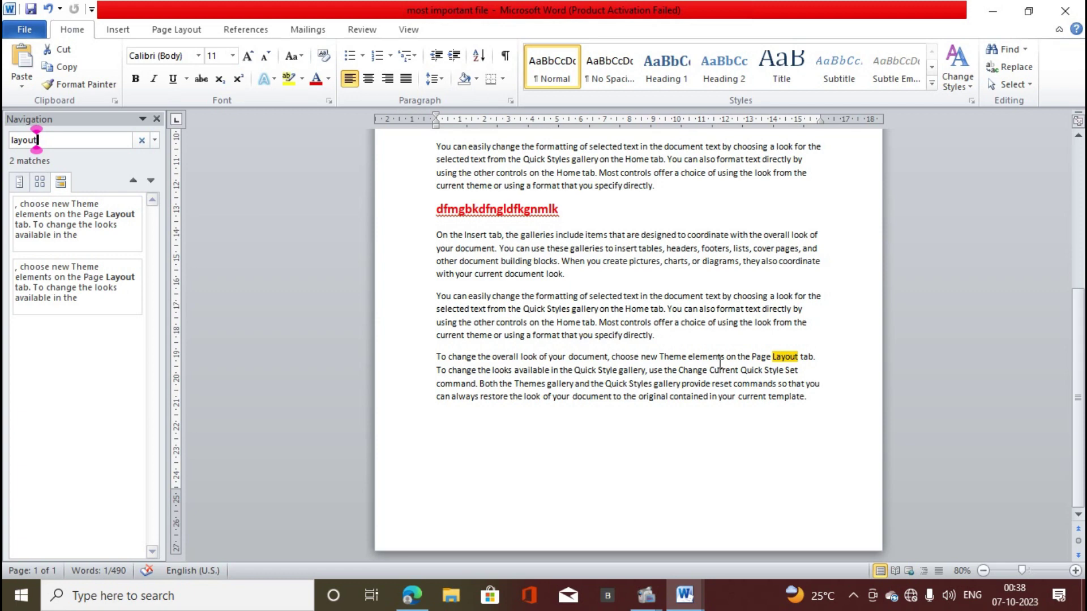
scroll(718, 359, up, 2)
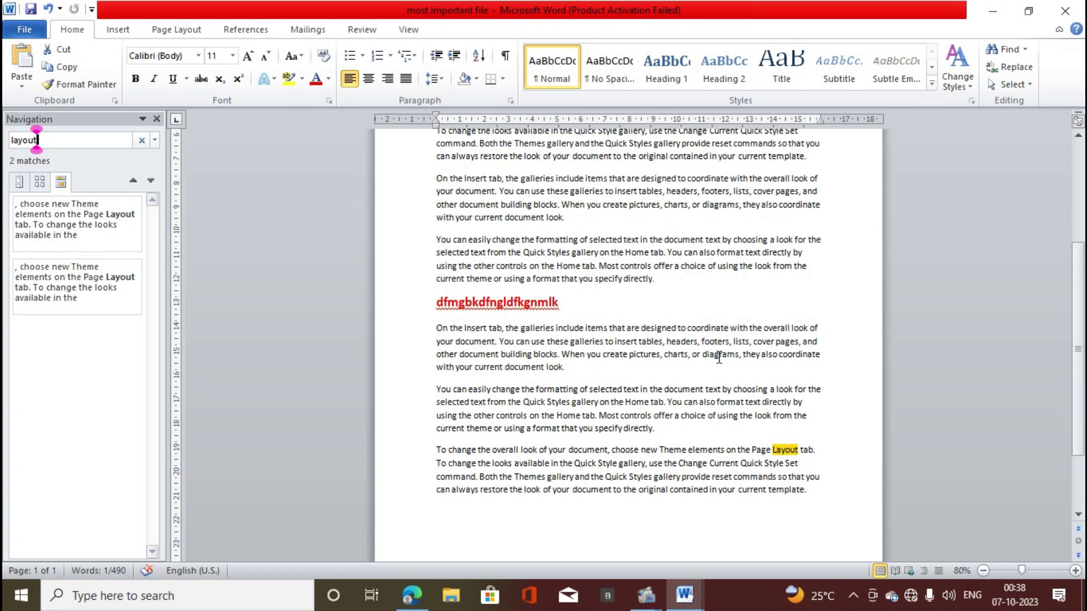
scroll(719, 359, up, 2)
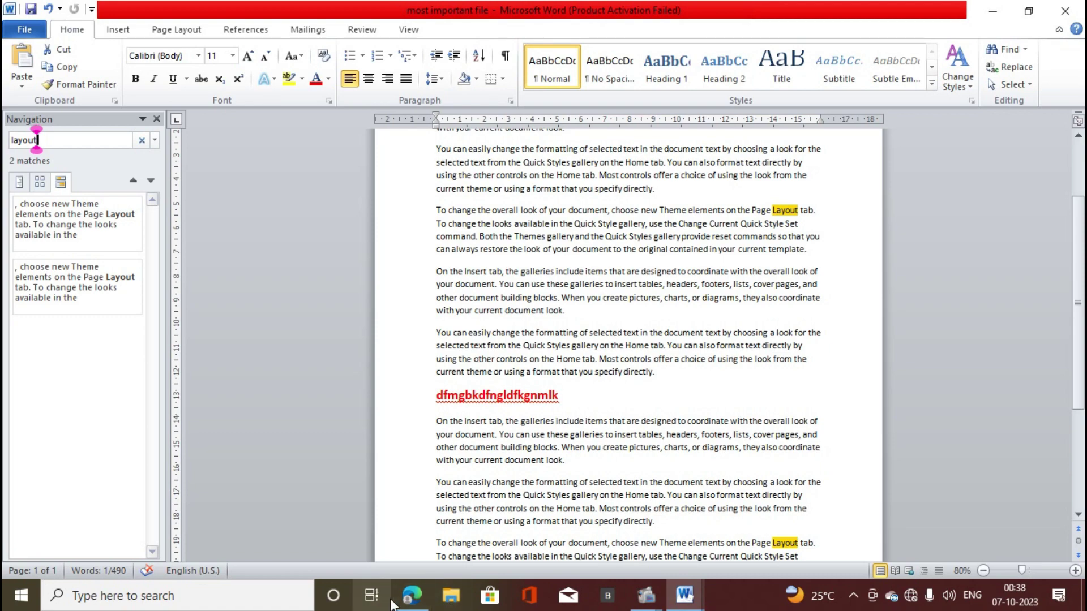
Switch to General Shortcuts.pdf in Edge, check the close window or tab entry, and return to Word.
click(372, 595)
click(409, 596)
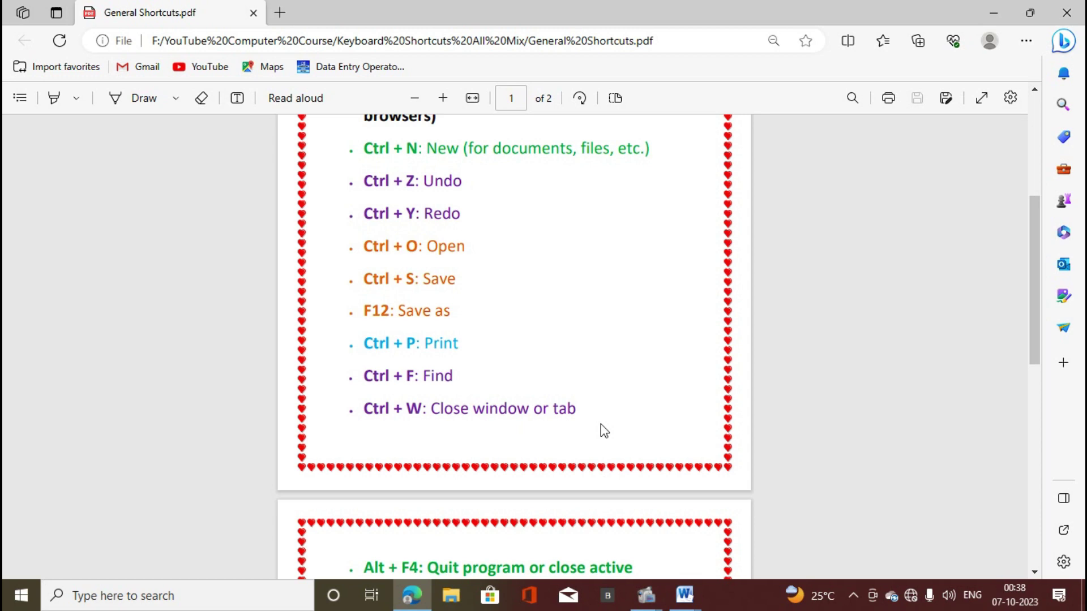
click(991, 4)
Close the search pane and all open Word documents, then quit Word from a new blank document.
click(157, 119)
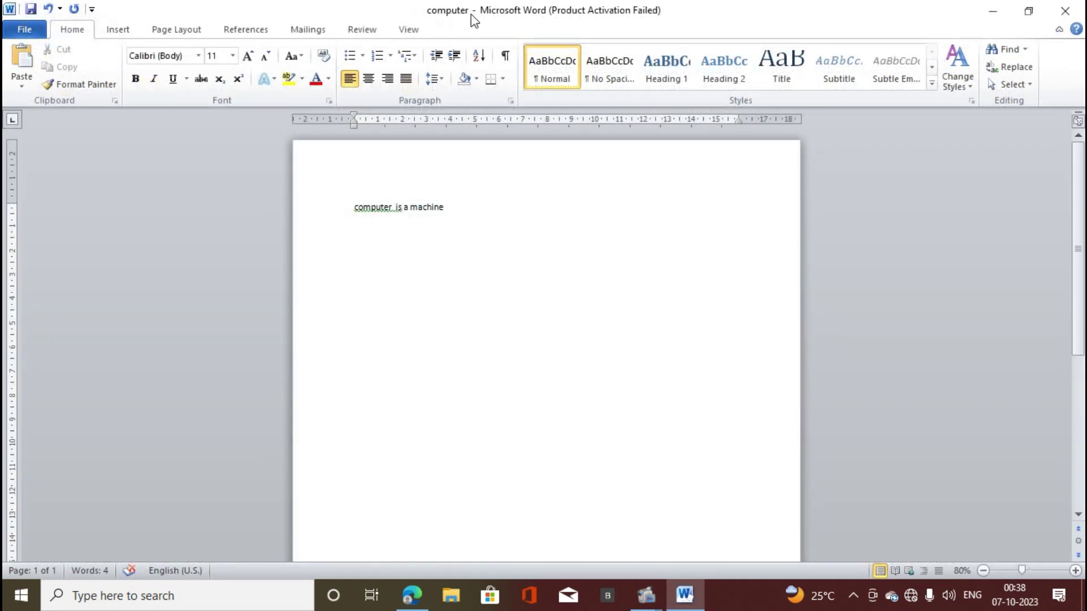
key(ctrl+w)
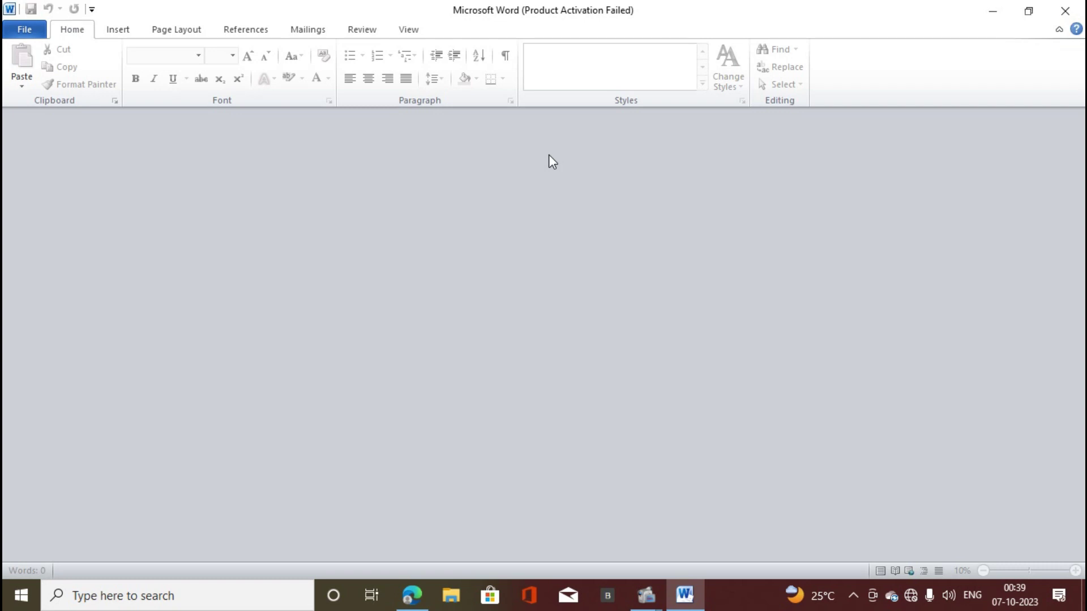
key(ctrl+n)
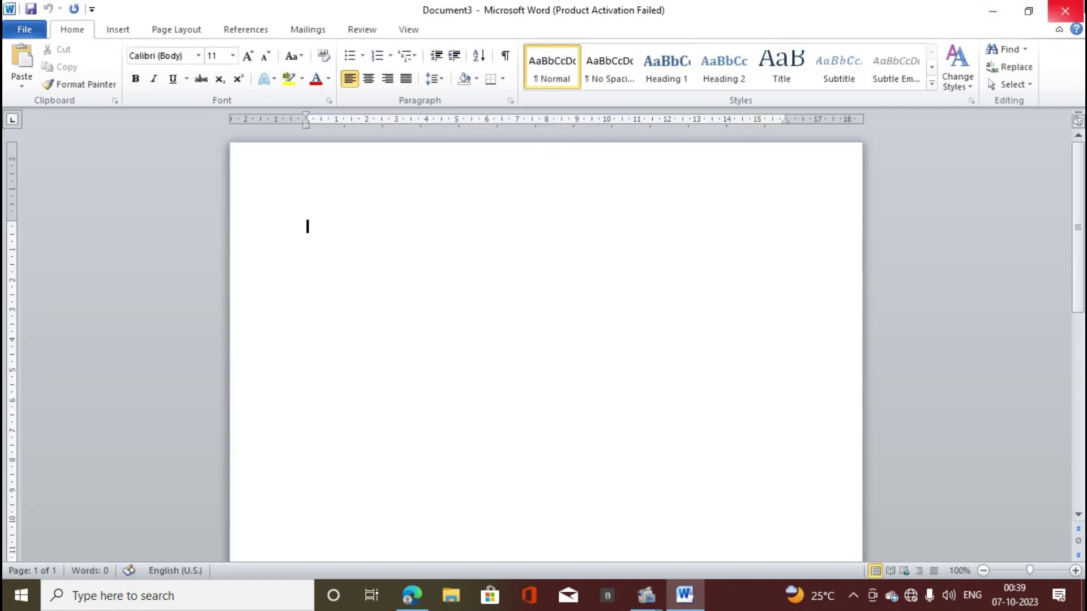
click(1064, 10)
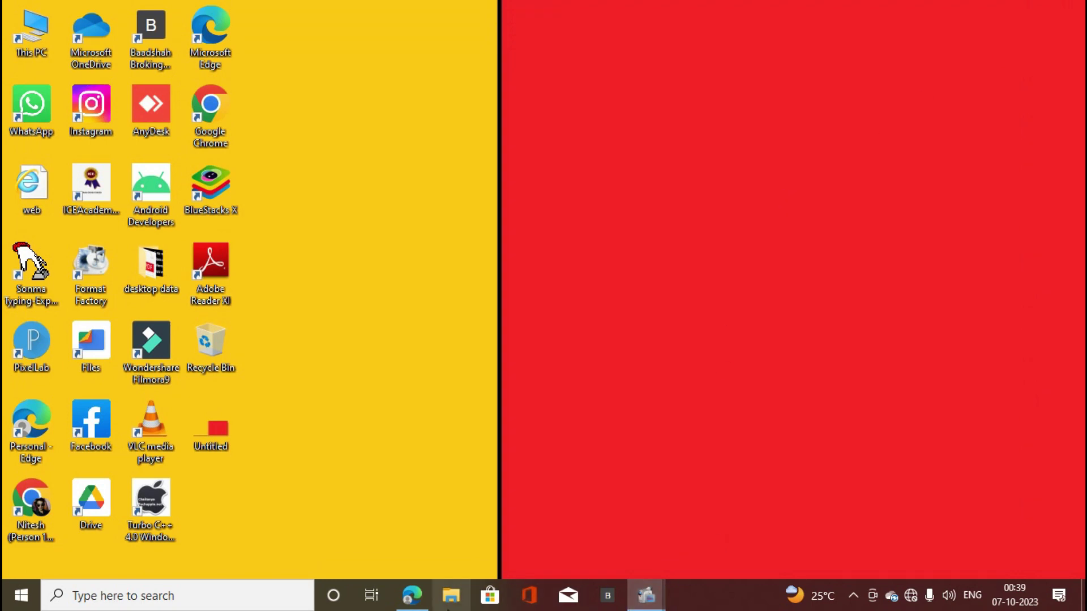
Check the shortcuts on page 2 of General Shortcuts.pdf in Edge, then minimize Edge.
click(409, 601)
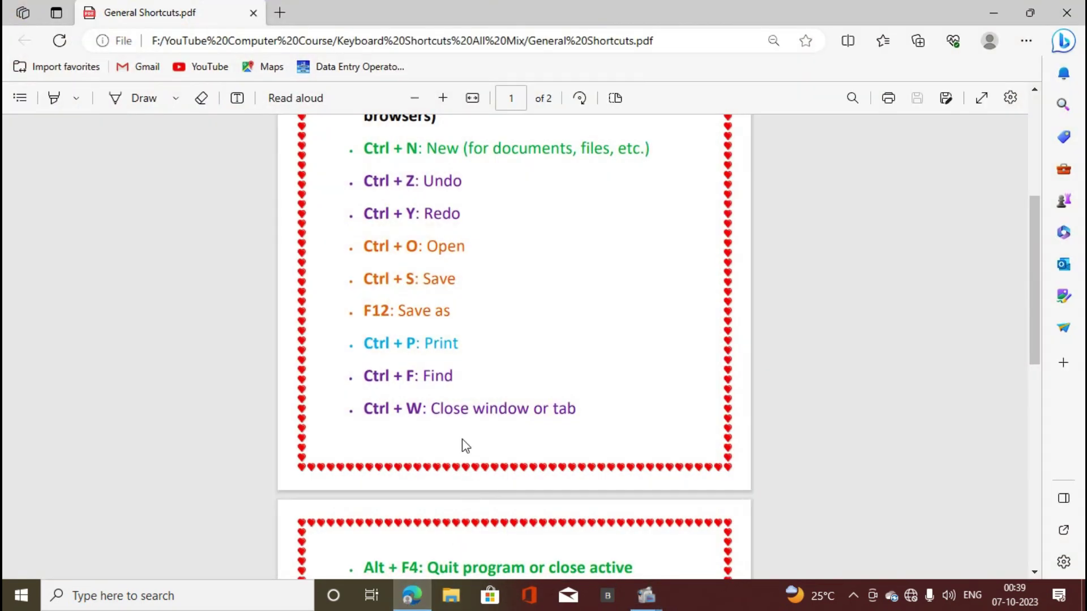
scroll(462, 493, down, 5)
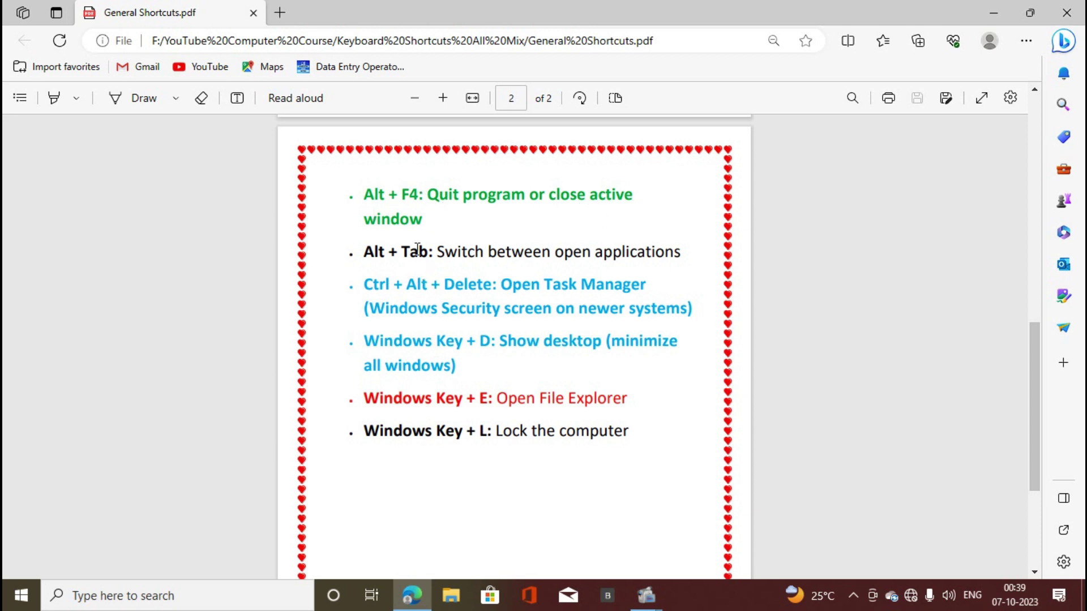
click(990, 14)
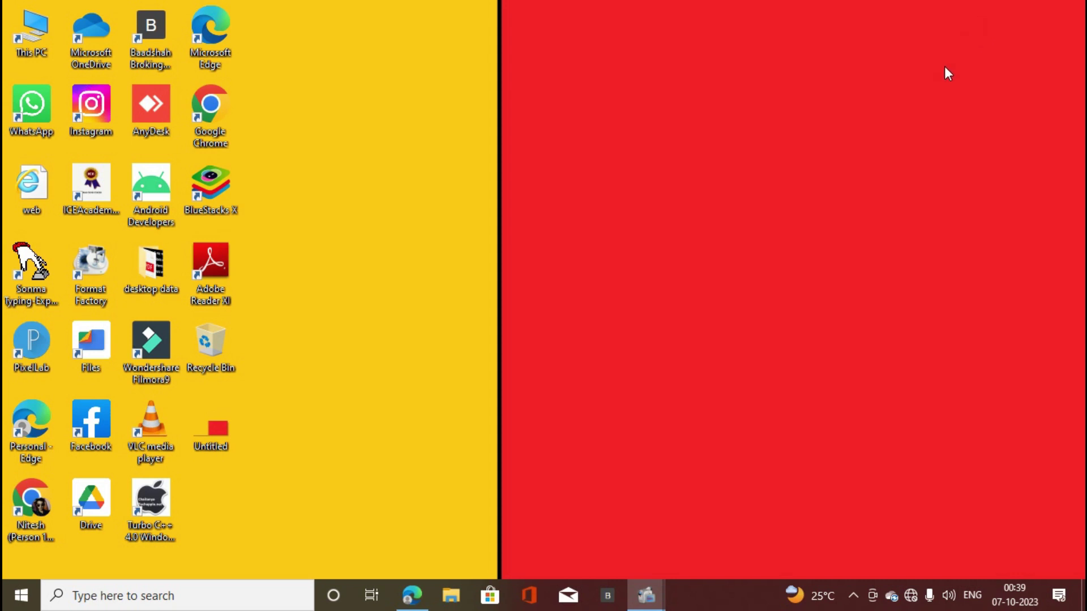
Launch Word with a Run command, dismiss the activation wizard, and quit Word with its blank document open.
key(super+r)
key(Return)
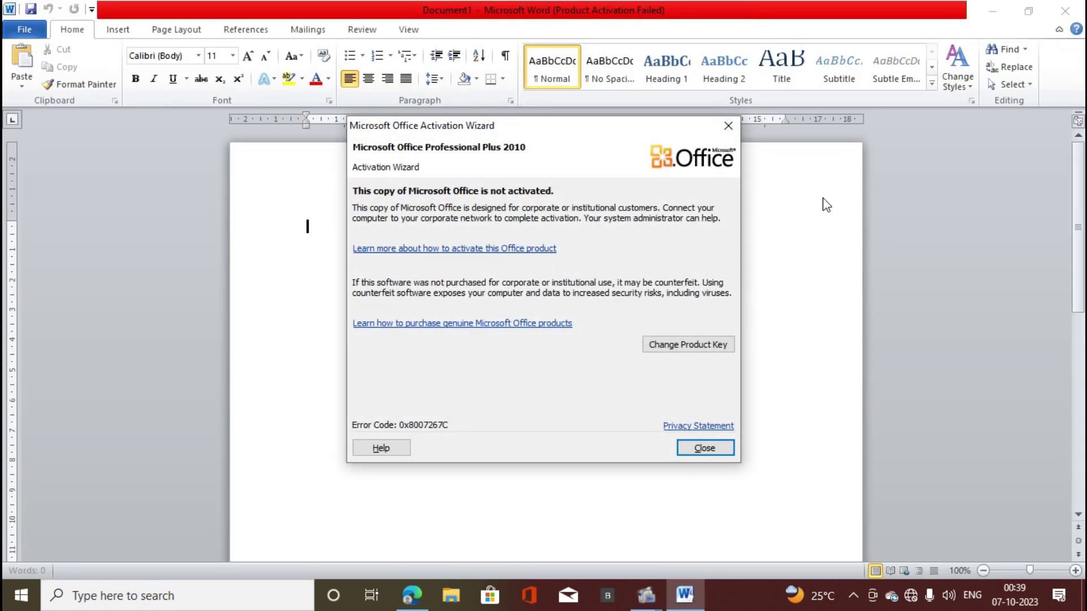
click(727, 128)
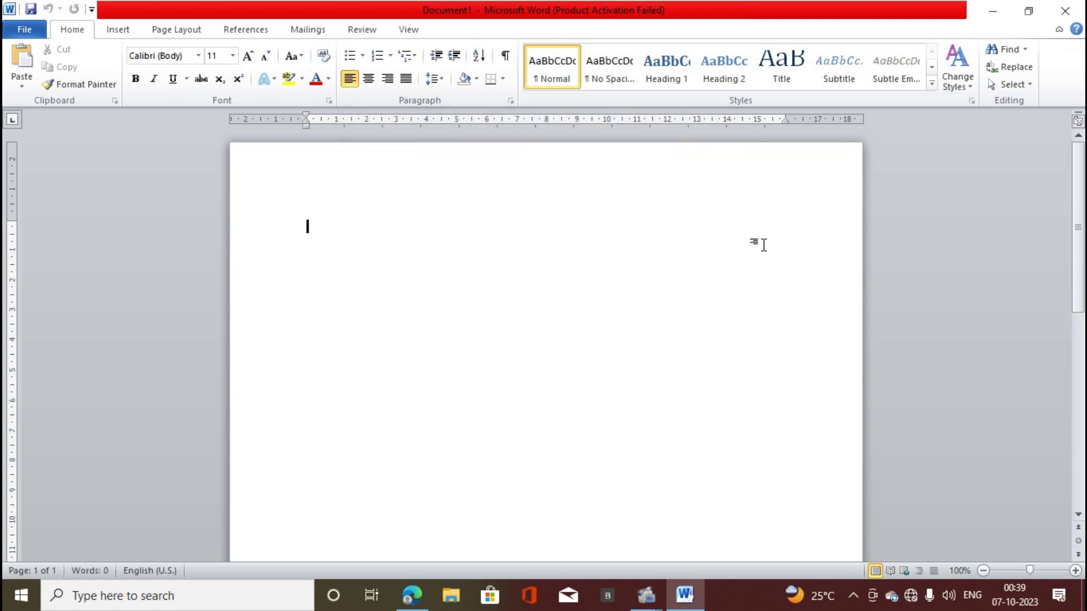
key(alt+F4)
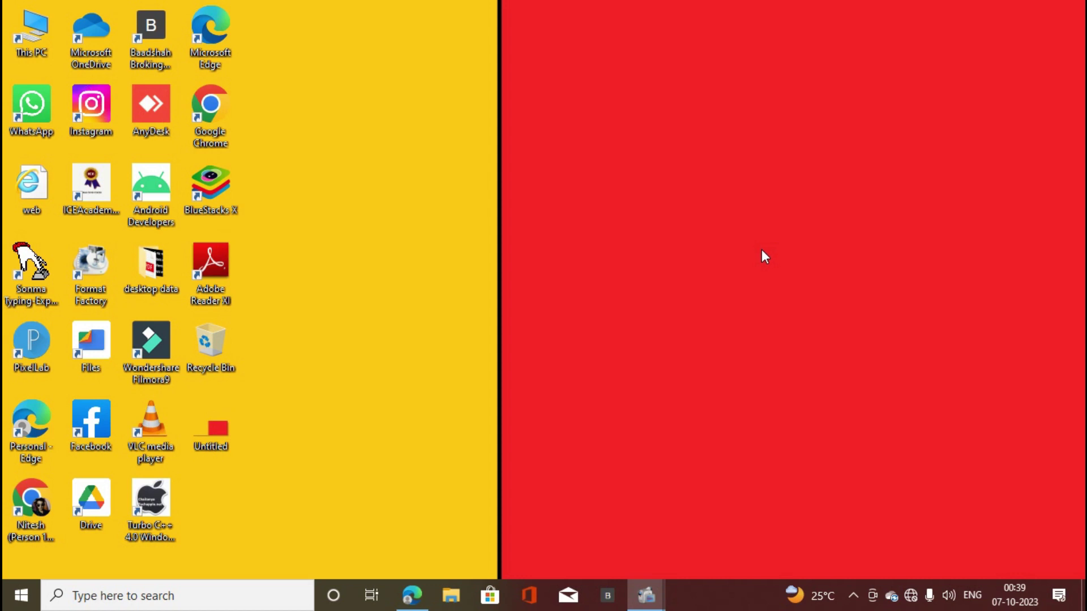
Check the application-switching entry in General Shortcuts.pdf, then launch Word with the winword Run command and dismiss the activation wizard.
click(412, 597)
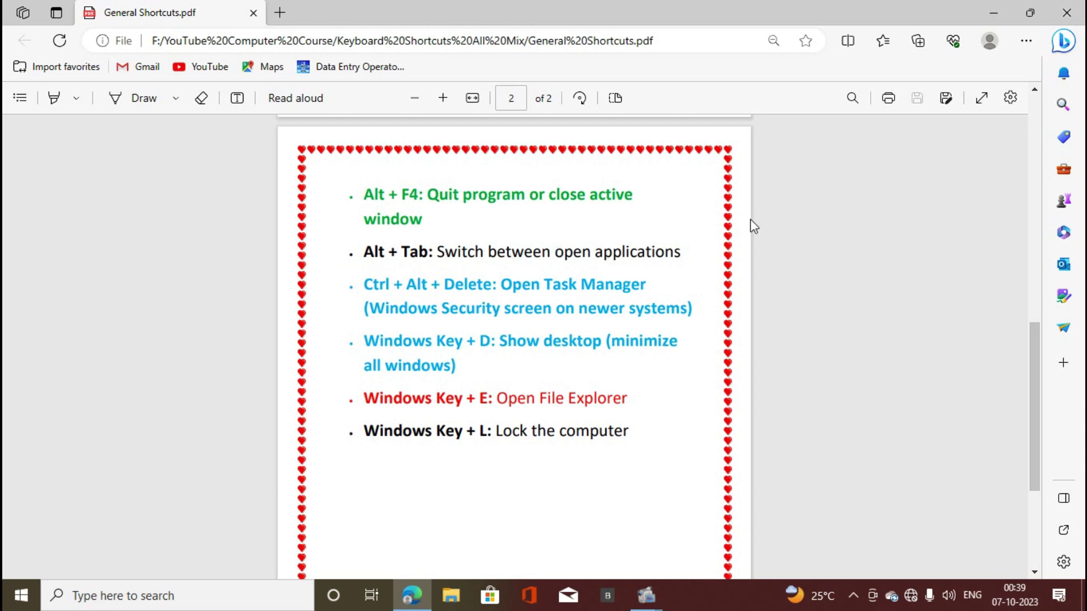
click(992, 10)
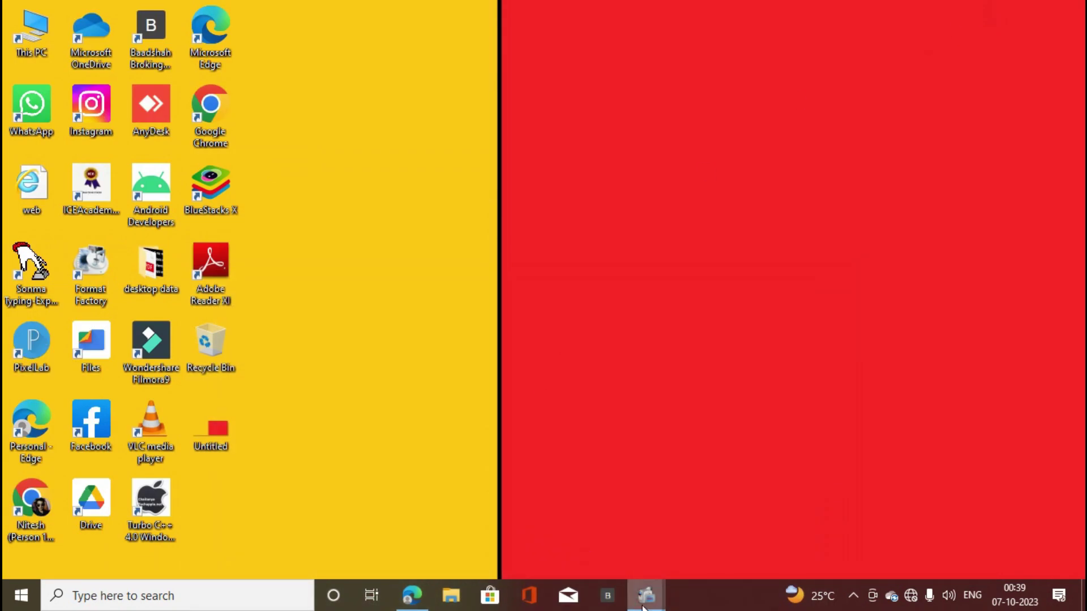
key(super+r)
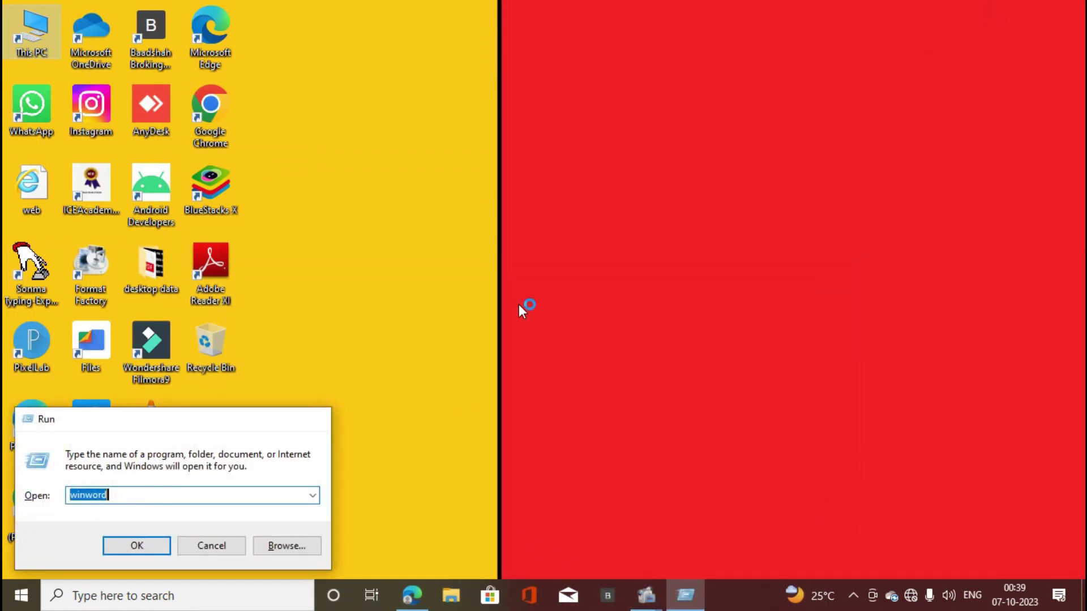
key(Return)
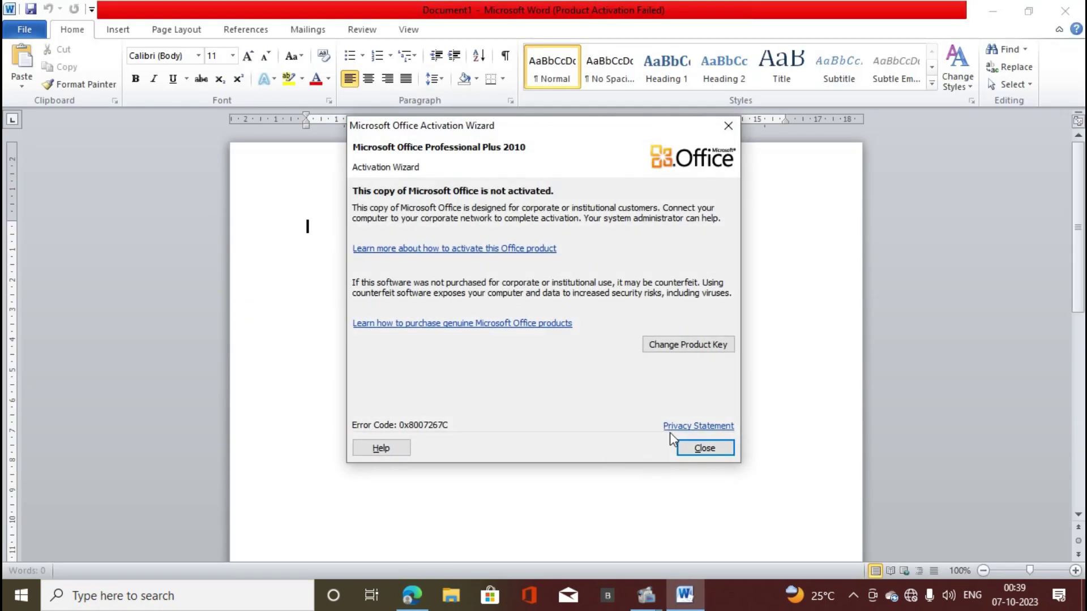
click(699, 447)
Launch Paint with the mspaint Run command.
key(super+r)
text(ms)
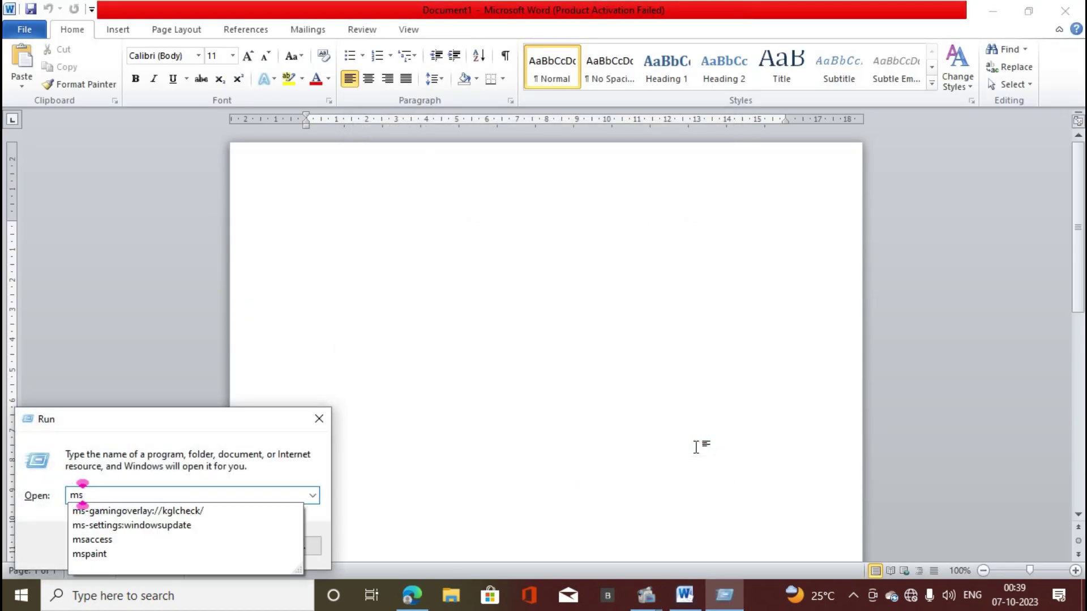
key(Up)
key(Return)
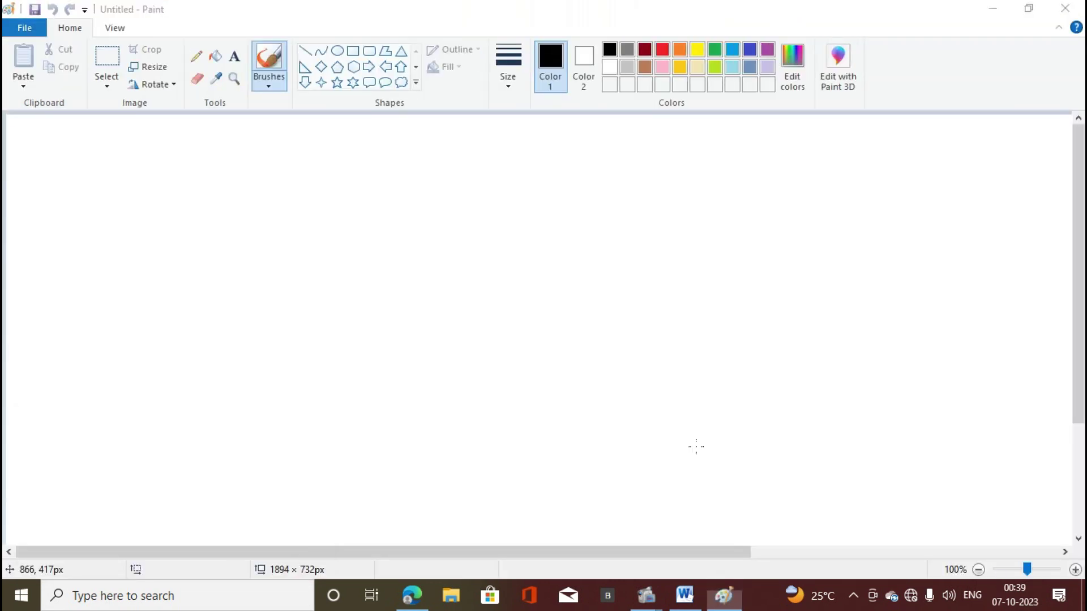
Launch Excel with the excel Run command and dismiss the activation wizard.
key(super+r)
text(ex)
key(Down)
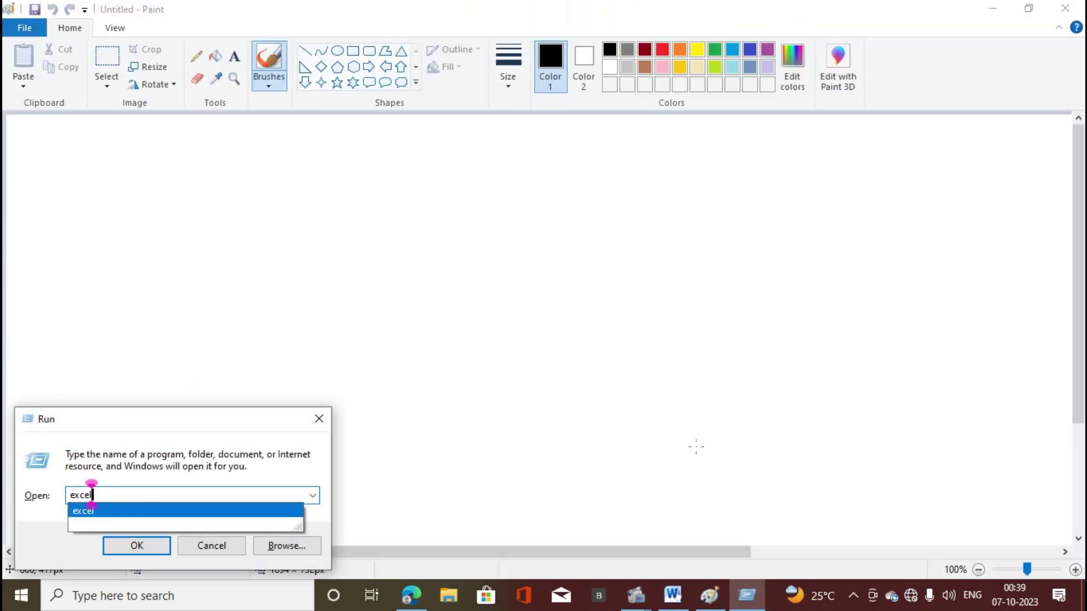
key(Return)
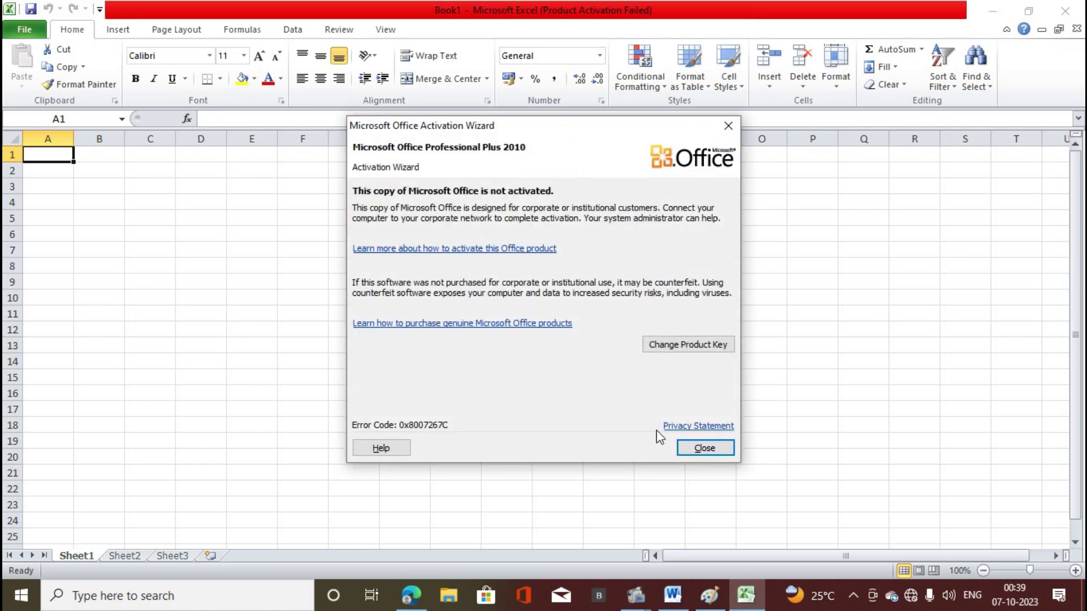
click(700, 447)
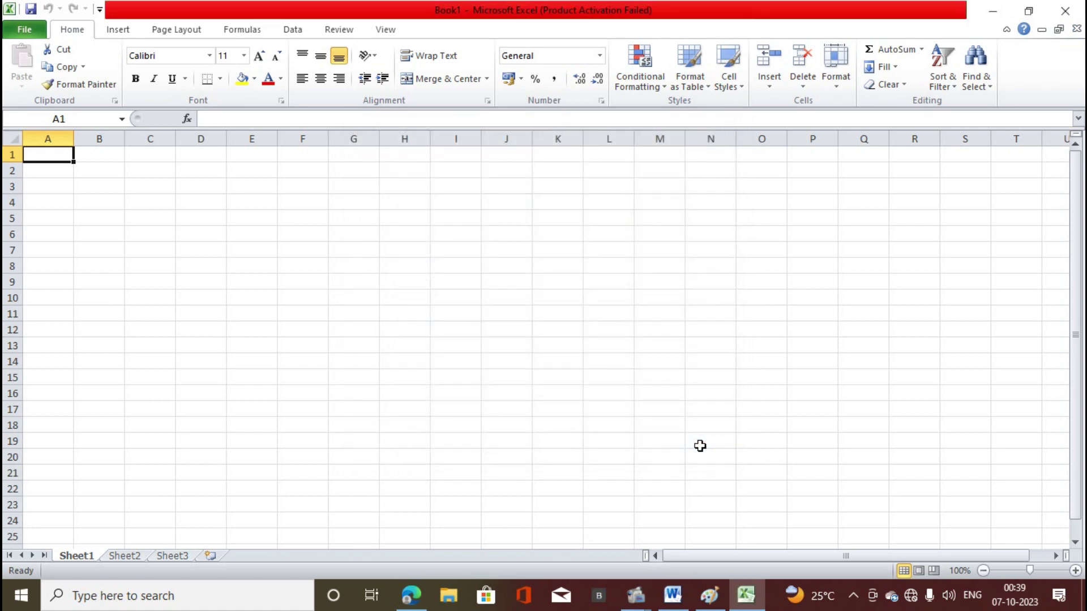
Cycle through the open Excel, Paint, Word and Edge windows with the application switcher and switch to General Shortcuts.pdf.
key(alt+Tab)
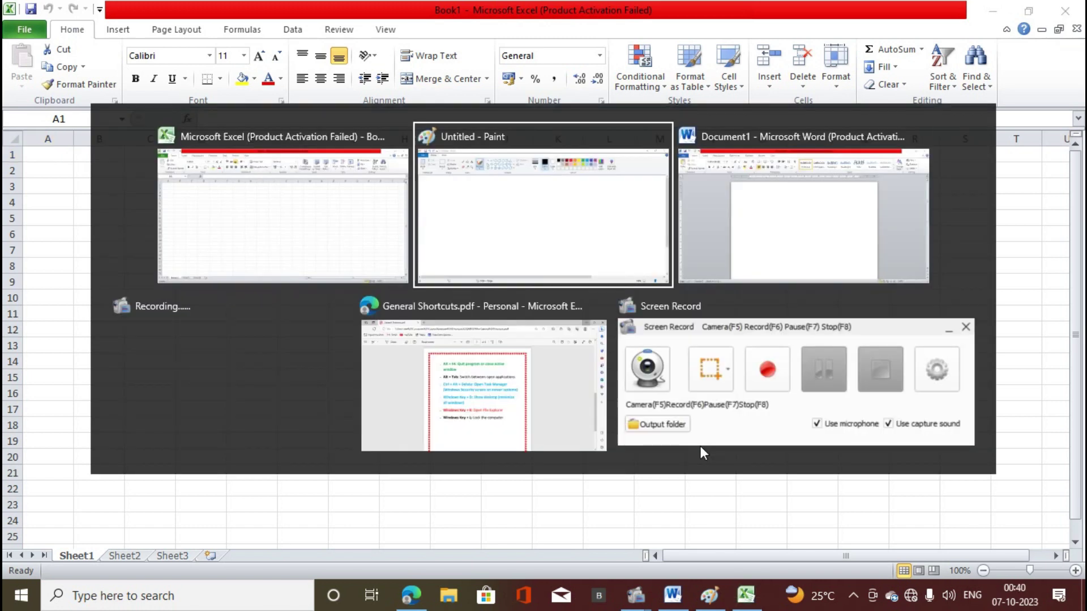
key(alt+Tab)
key(alt+Tab)
key(alt+Tab)
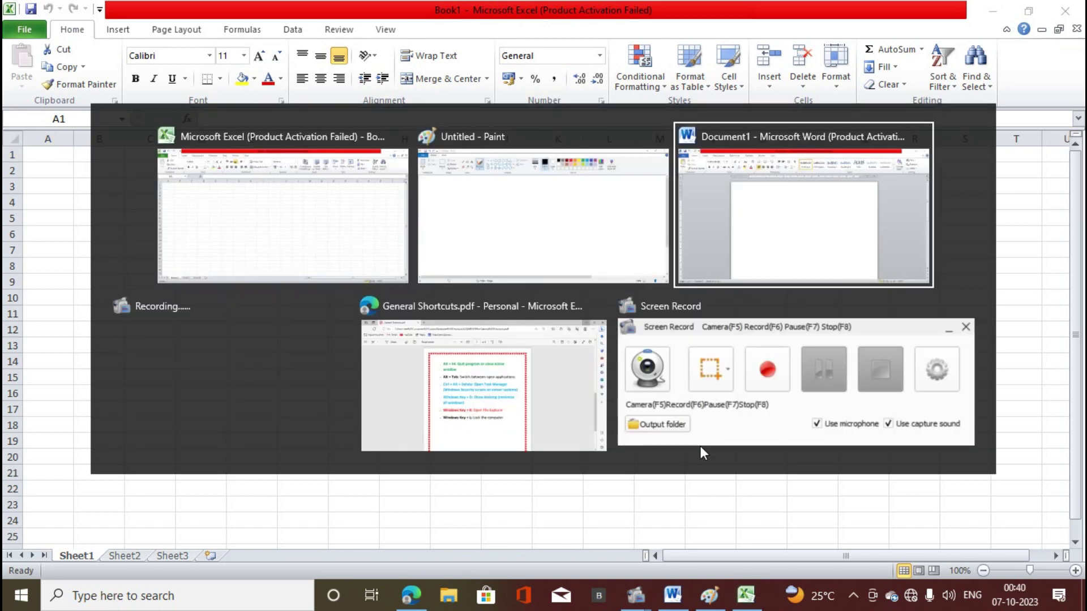
key(alt+Tab)
key(alt+Tab)
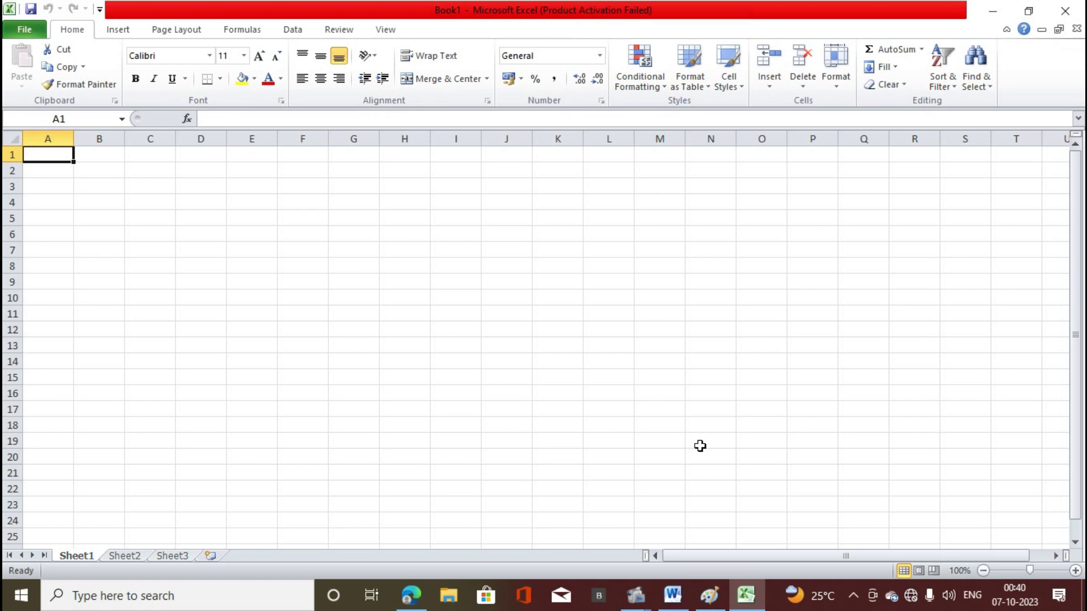
key(alt+Tab)
key(alt+Tab)
key(alt+Tab)
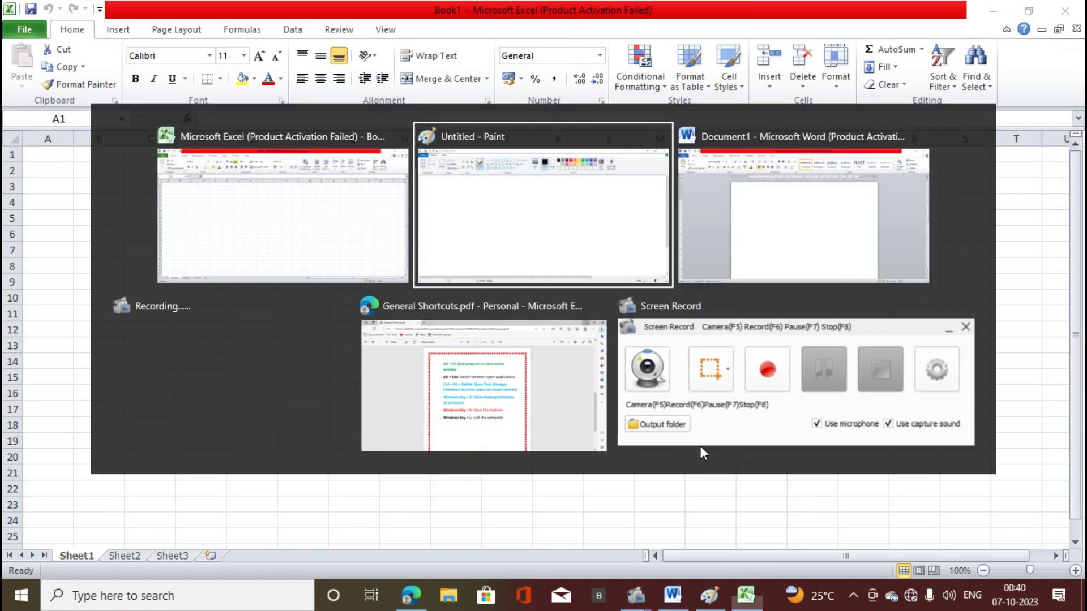
key(alt+Tab)
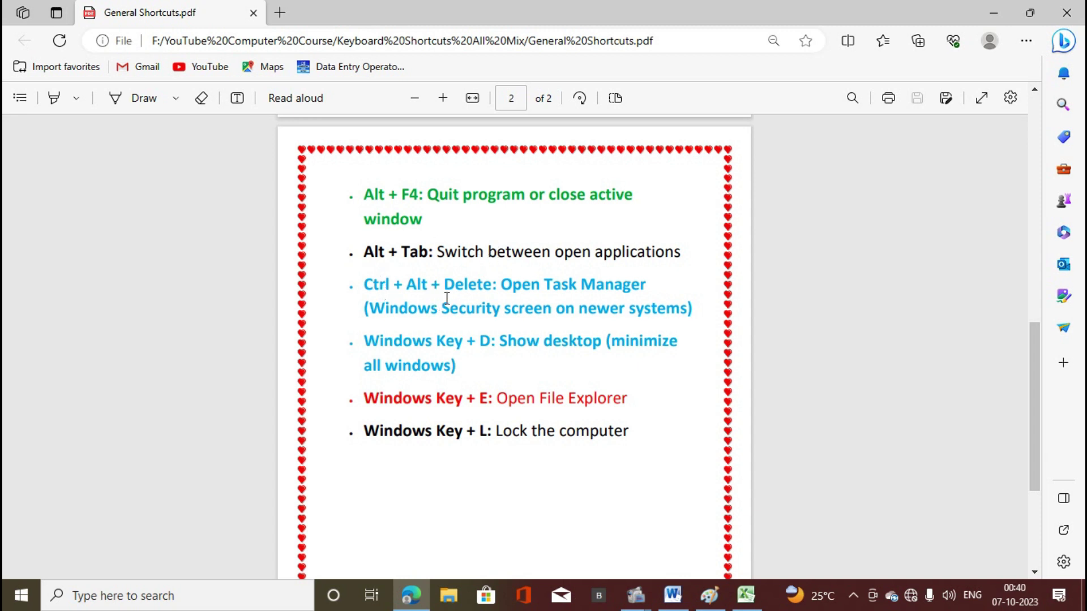
Minimize the open Edge, Excel, Paint and Word windows to show the desktop.
click(995, 7)
click(996, 8)
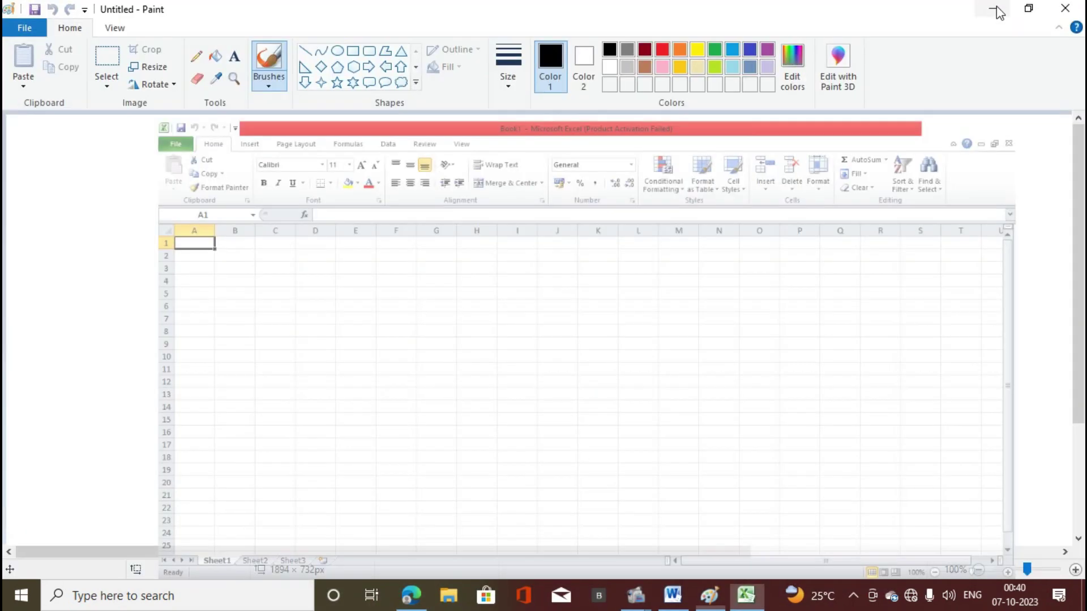
click(997, 7)
click(997, 7)
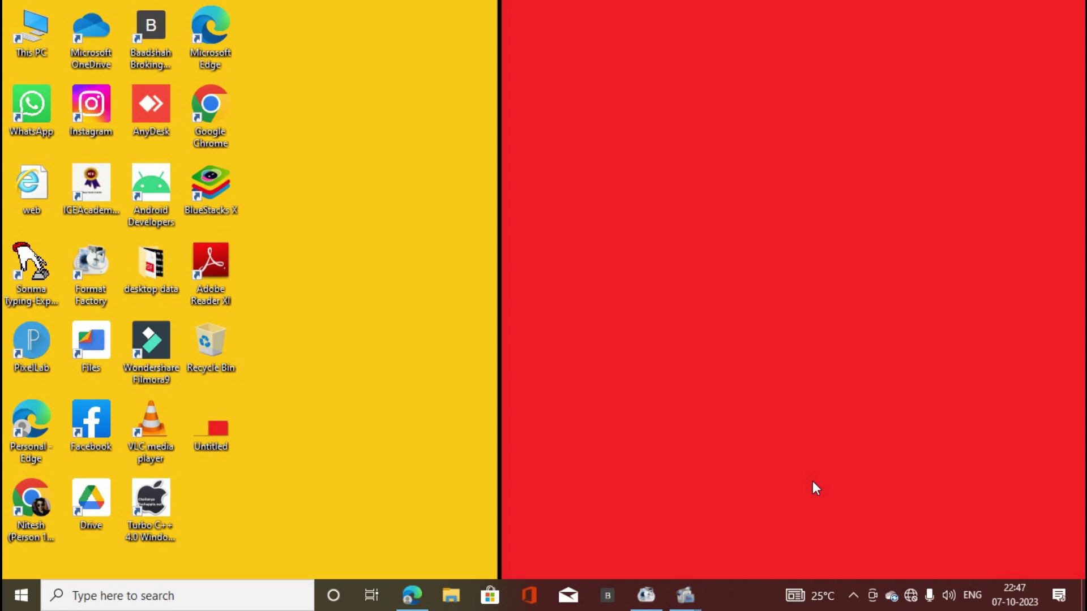
Open Task Manager and look through its performance, app history, startup, users and details information.
right_click(738, 599)
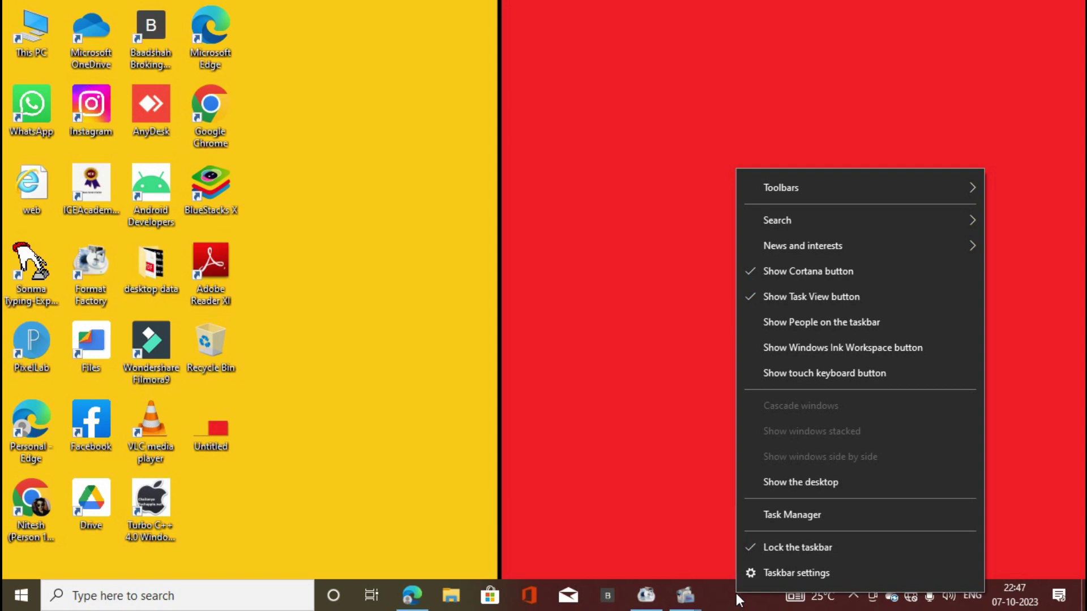
click(793, 514)
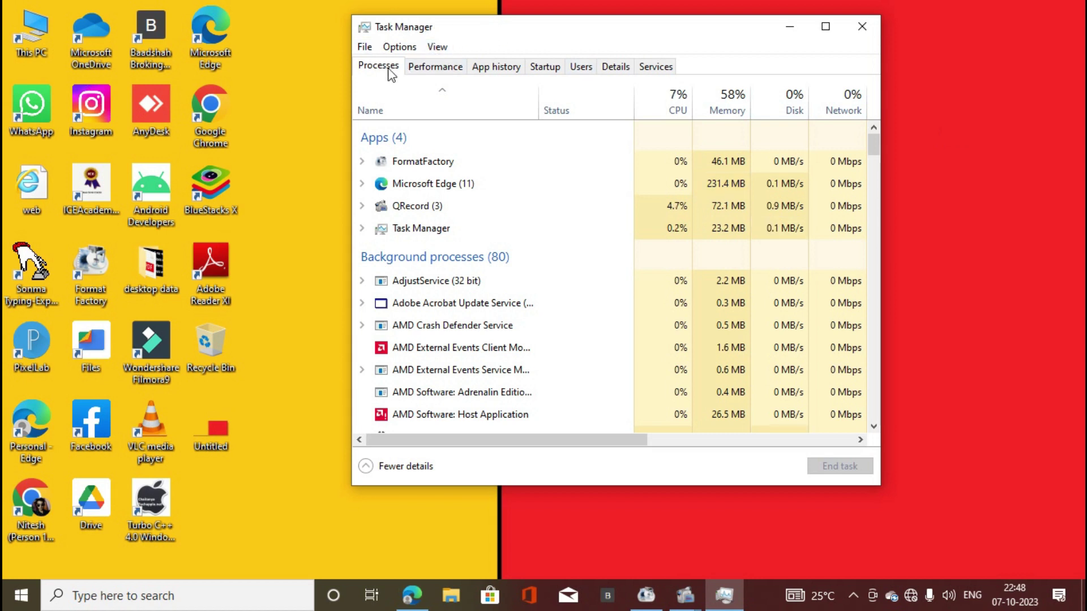
click(429, 74)
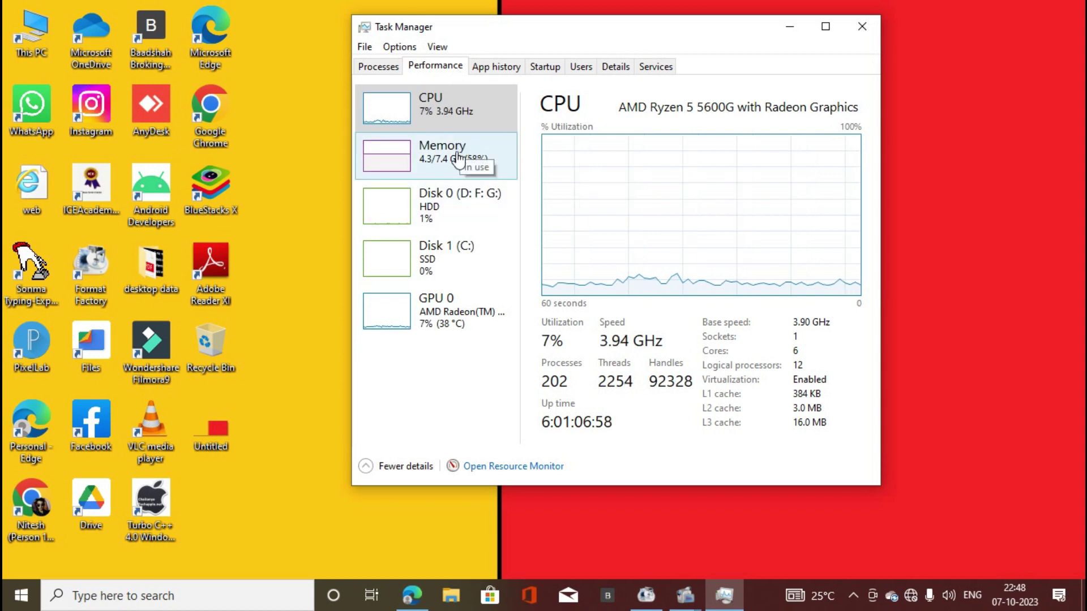
click(492, 74)
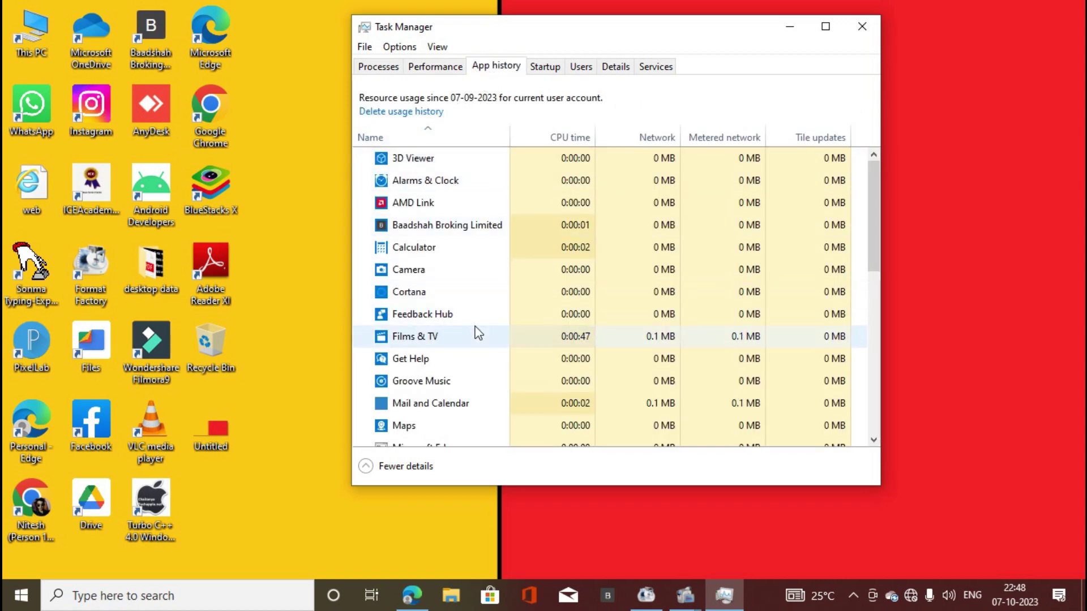
scroll(476, 333, down, 5)
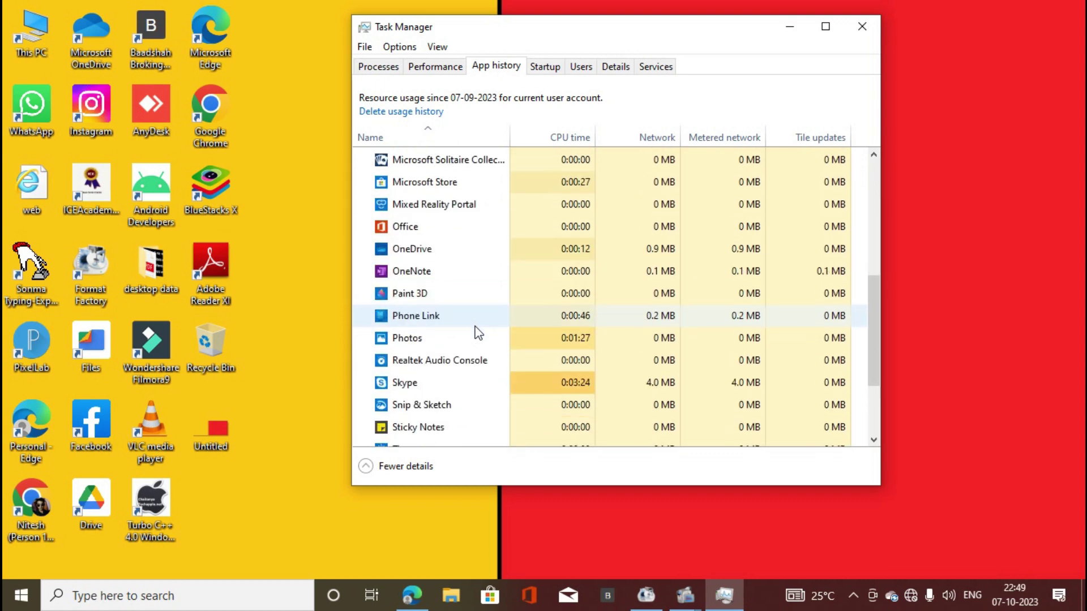
click(553, 71)
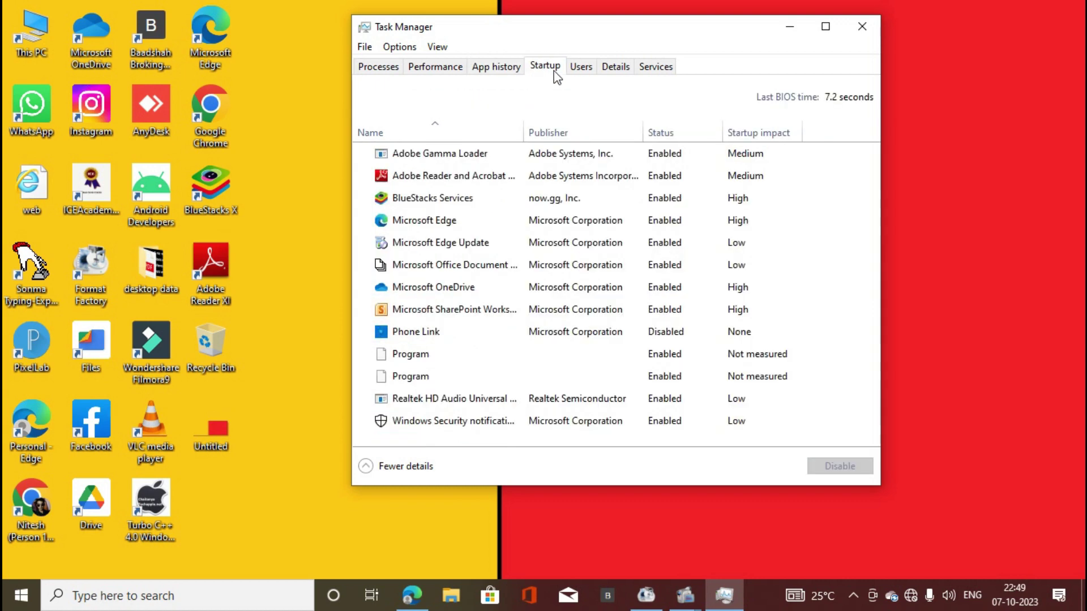
click(587, 68)
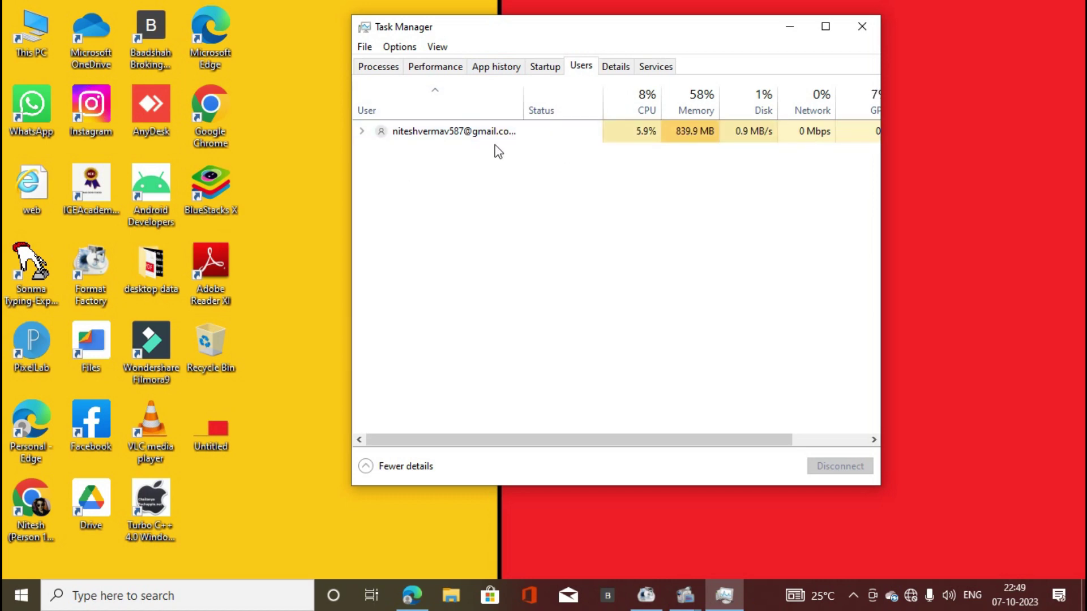
click(626, 70)
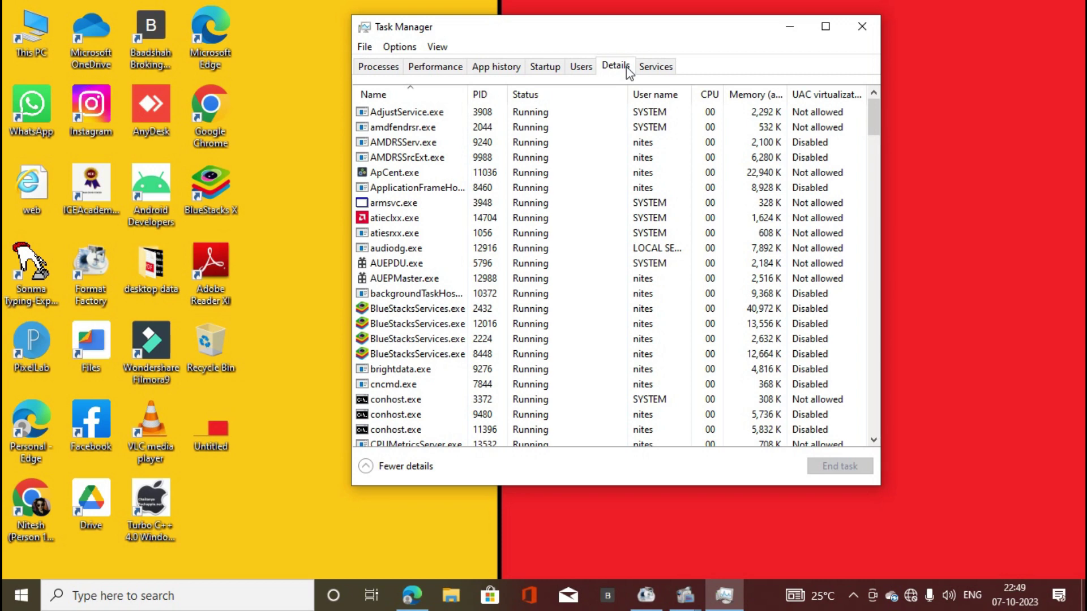
Look through the services listed in Task Manager and close Task Manager.
click(655, 66)
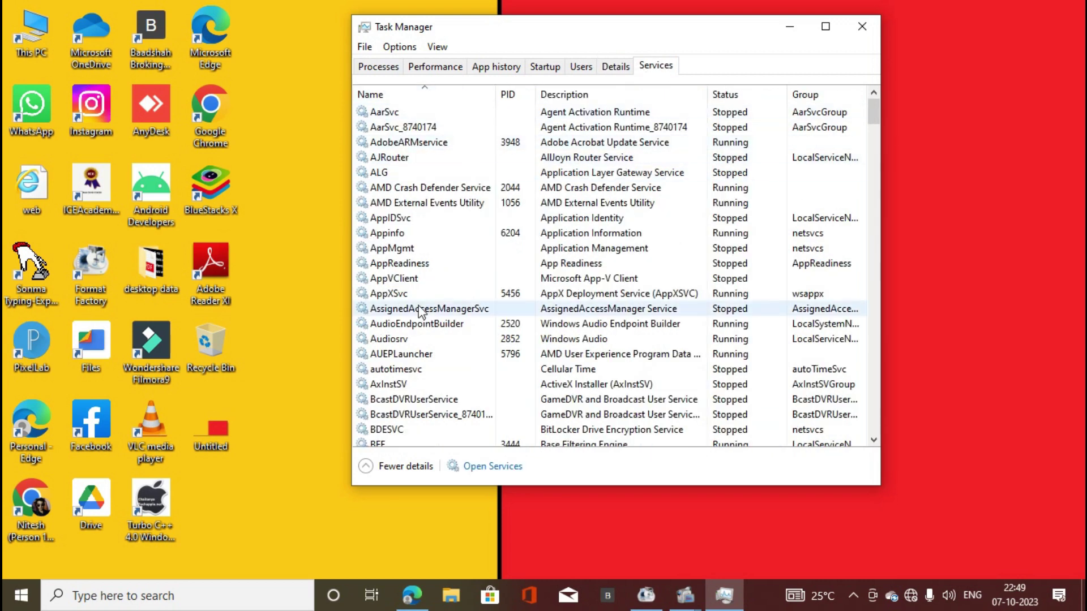
scroll(420, 311, down, 4)
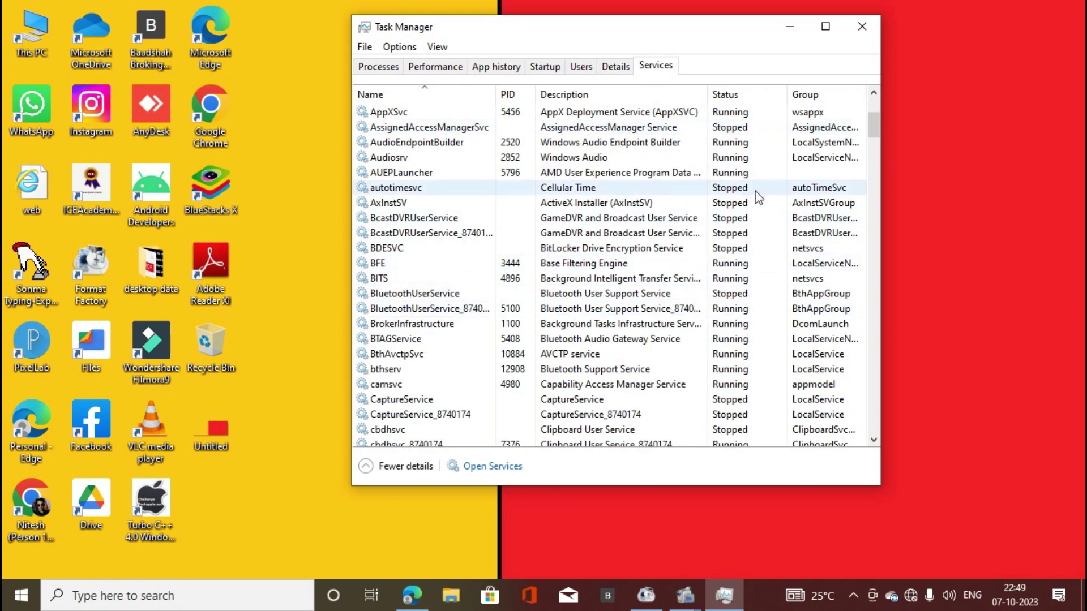
scroll(755, 191, down, 4)
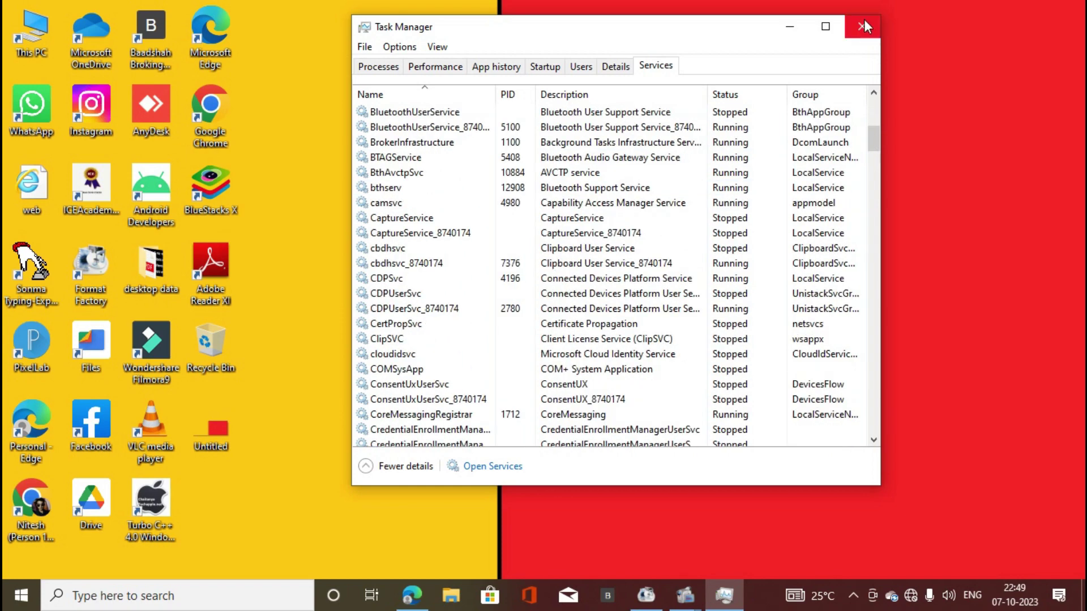
click(864, 23)
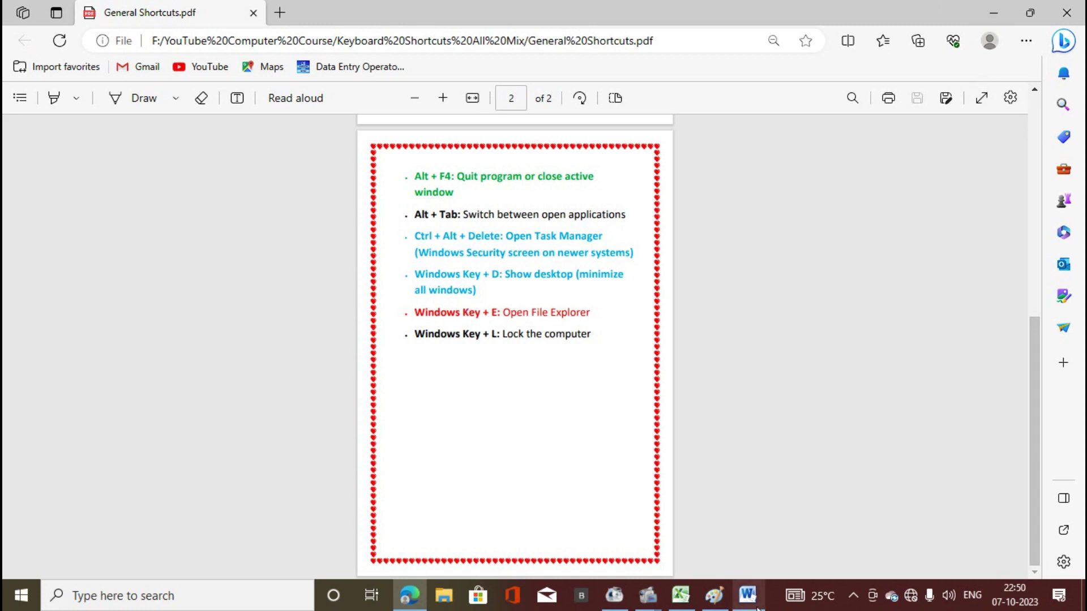
Preview the open Word and Paint windows, show the desktop by minimizing all windows, and restore them.
mouse_move(747, 596)
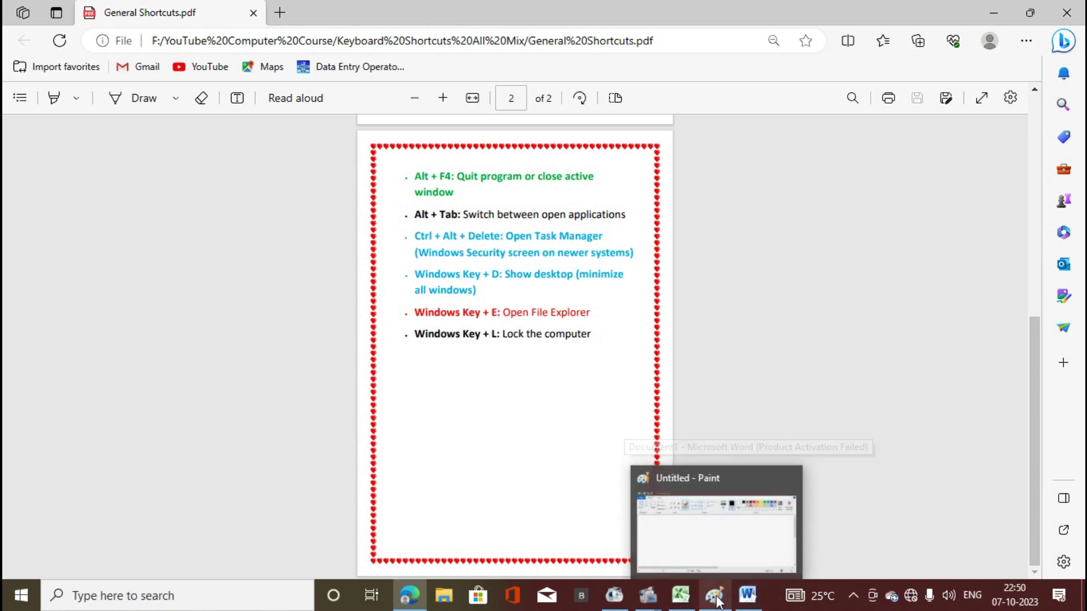
mouse_move(689, 601)
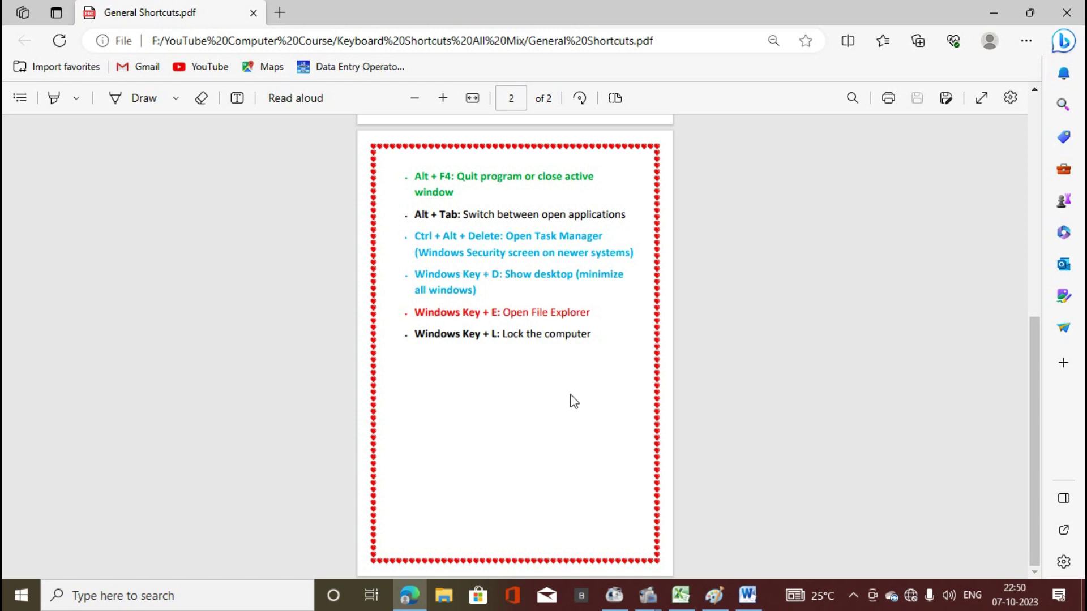
key(super+d)
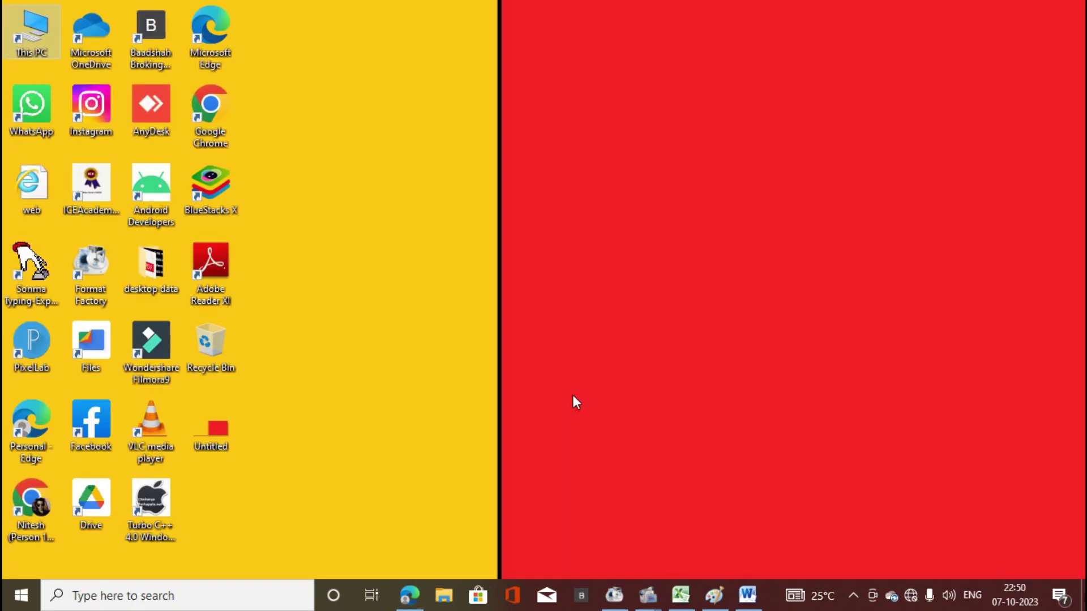
key(super+d)
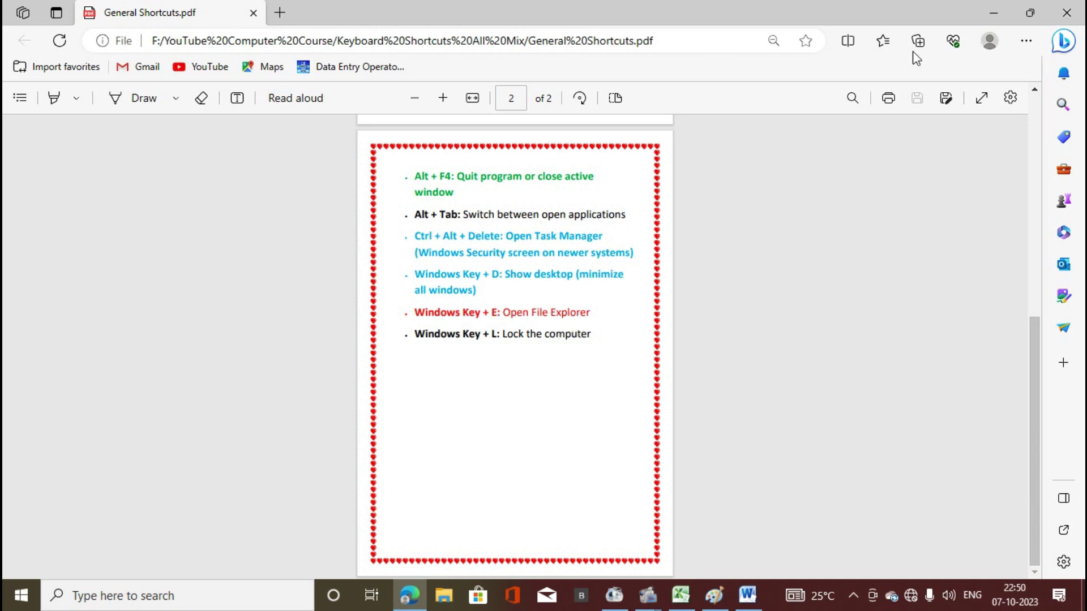
Minimize the General Shortcuts.pdf window and close the open Paint, Excel and Word windows.
click(1067, 14)
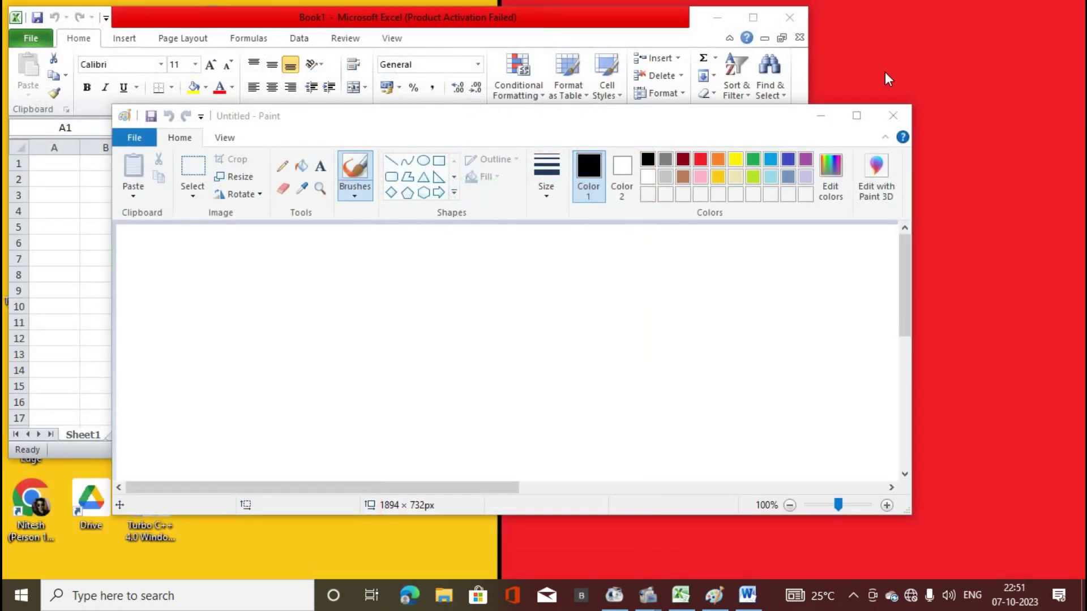
click(904, 118)
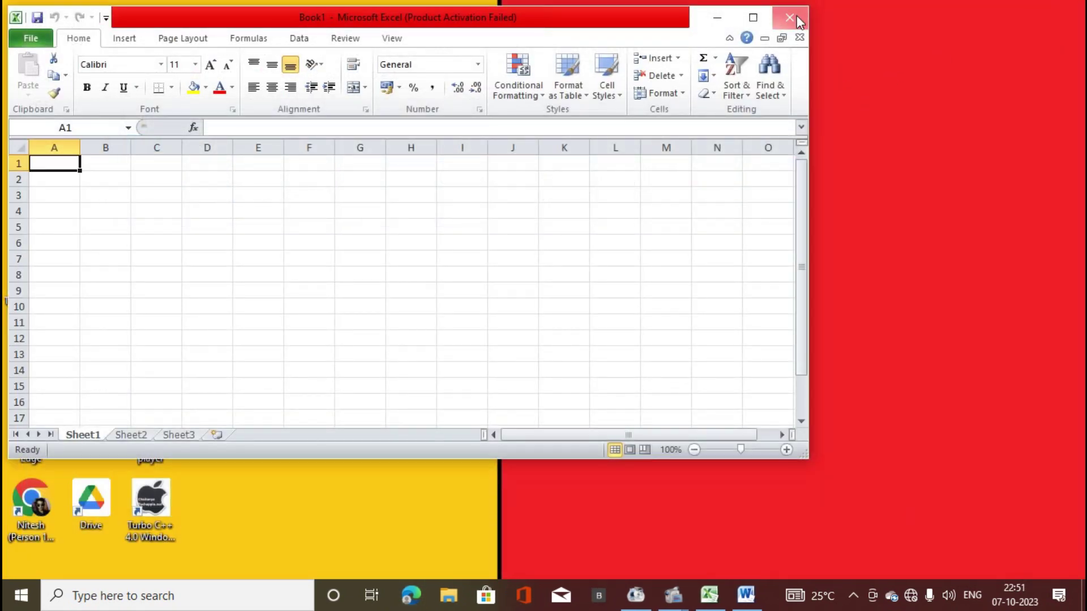
click(796, 16)
click(727, 595)
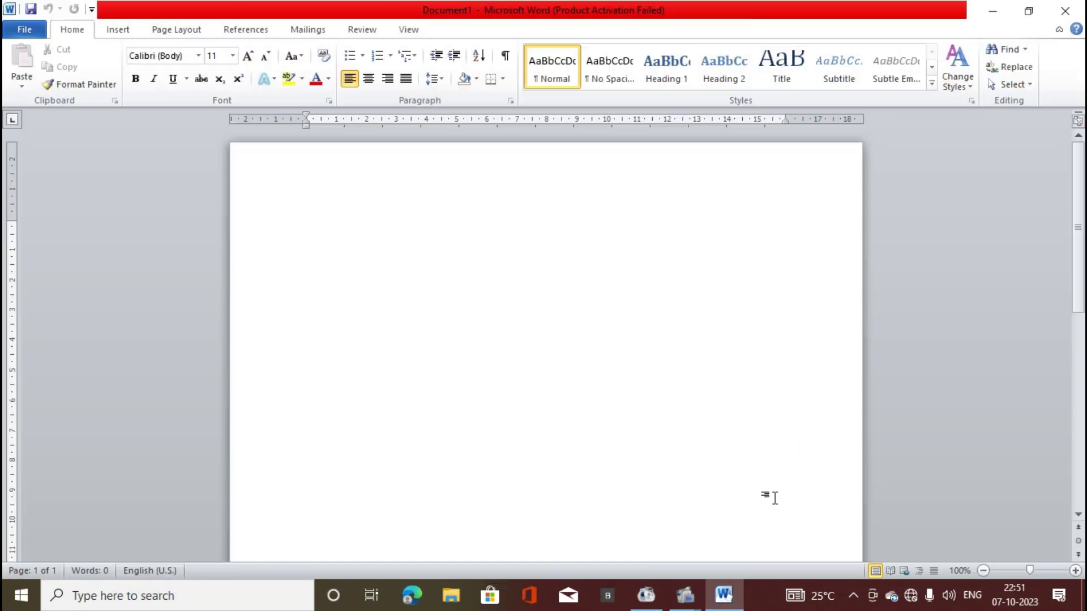
click(1082, 5)
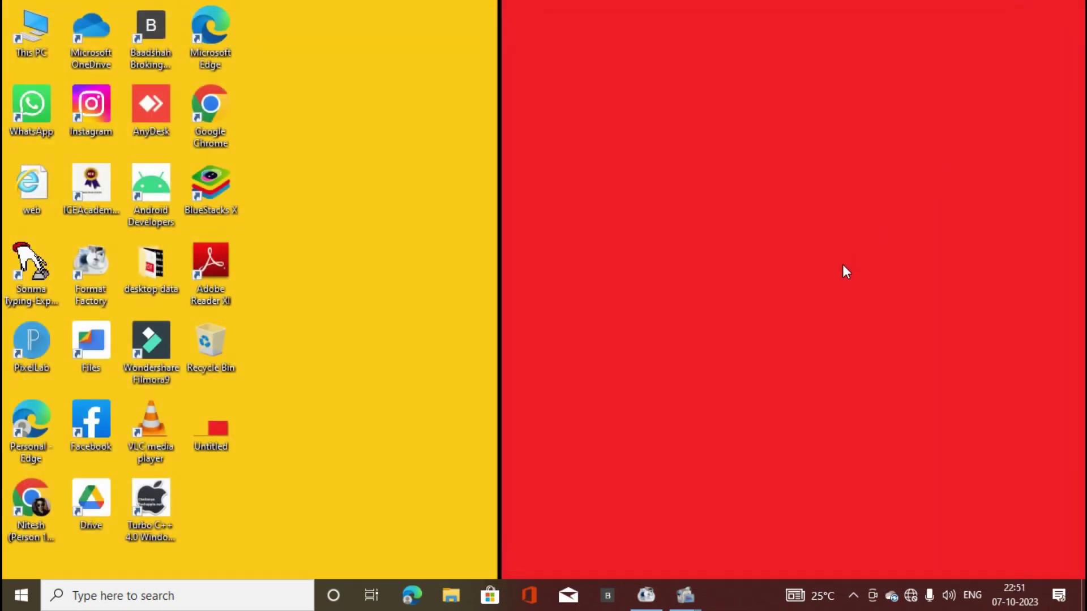
Open File Explorer, browse from the Quick access recent files to This PC, and switch back to General Shortcuts.pdf in Edge.
key(super+e)
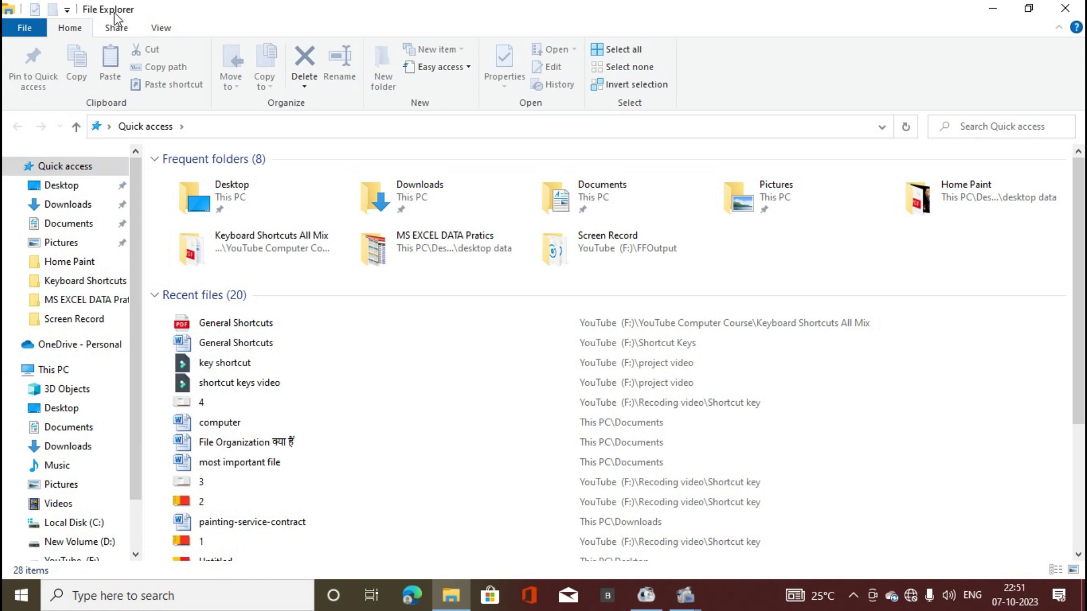
scroll(243, 368, down, 1)
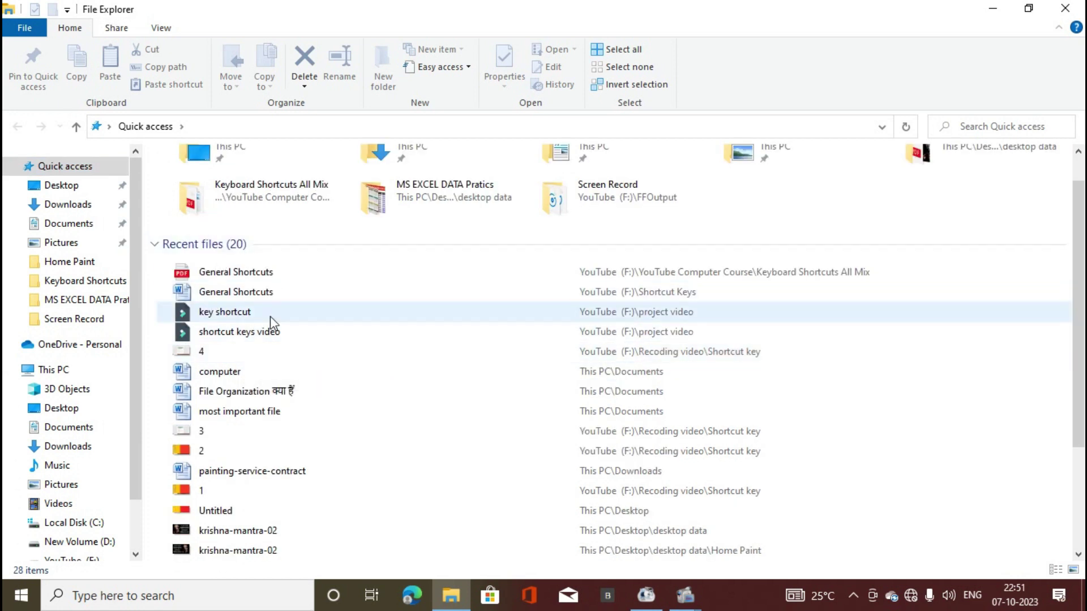
scroll(270, 317, down, 2)
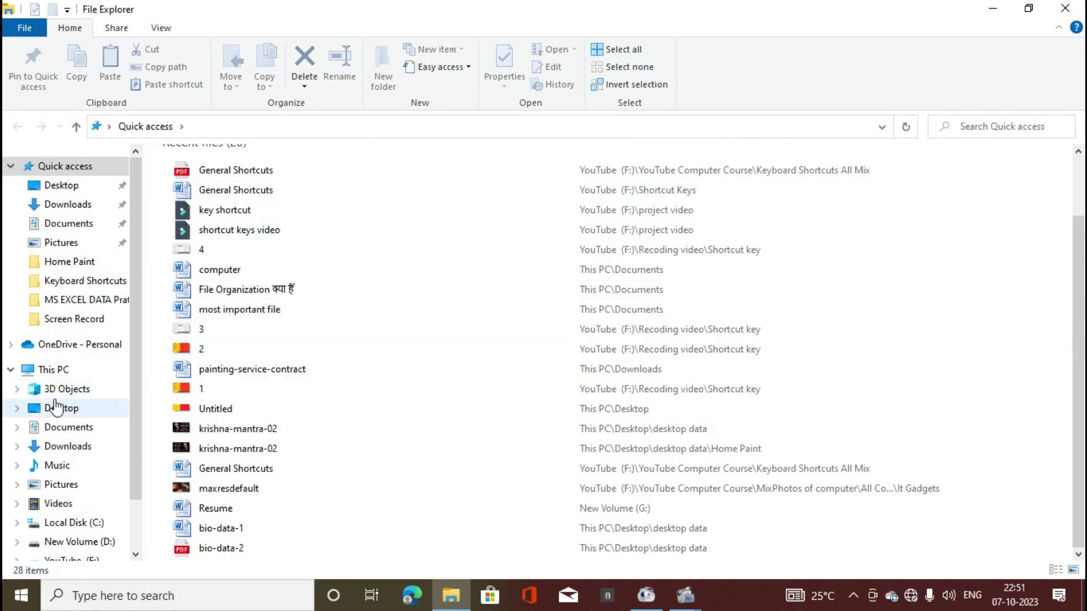
click(56, 370)
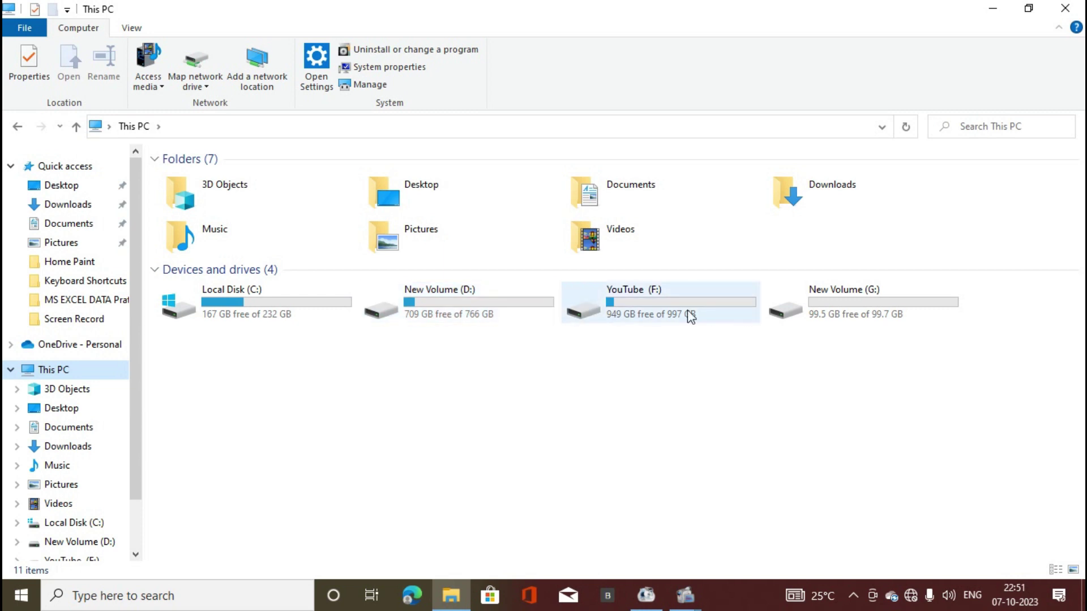
key(alt+Tab)
click(439, 341)
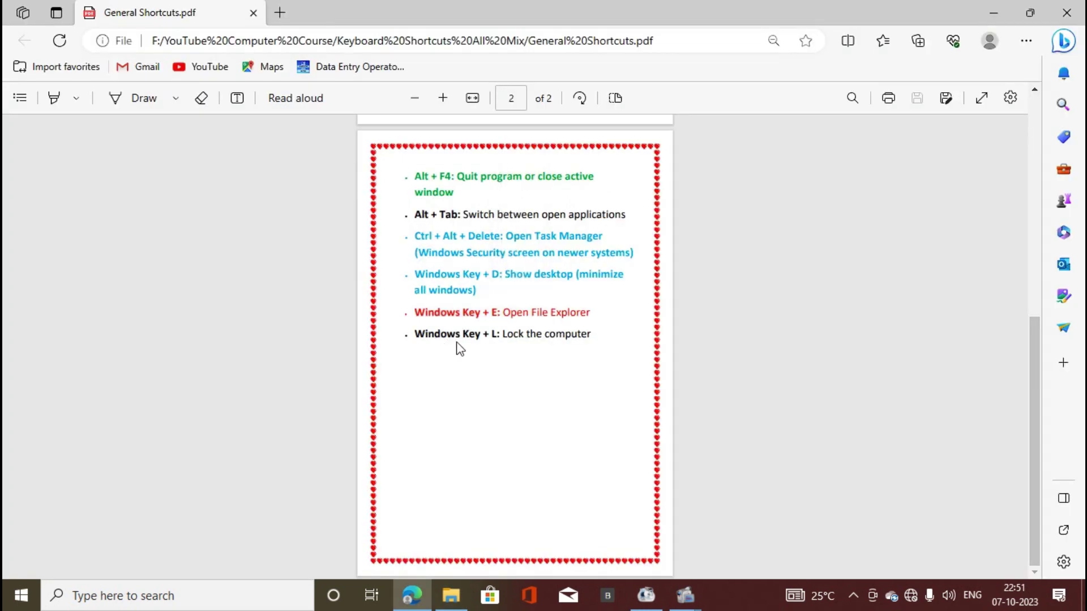